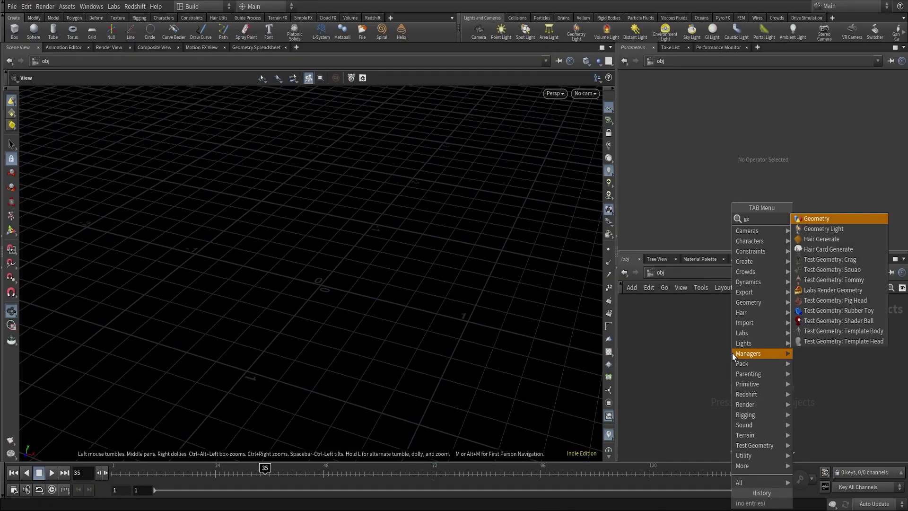
- Add a Geometry object named Sim, colour it purple, and go inside it
key(Return)
click(770, 368)
double_click(772, 369)
text(Sim)
key(Return)
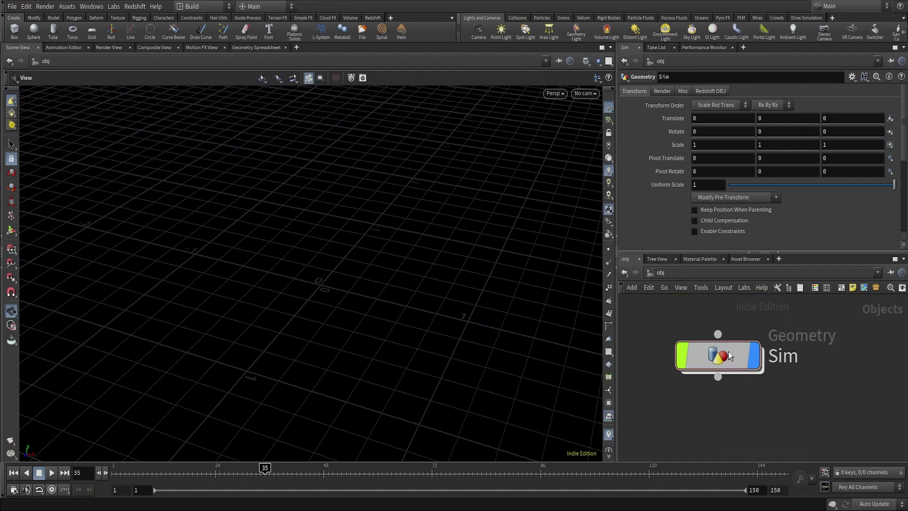
key(c)
click(845, 441)
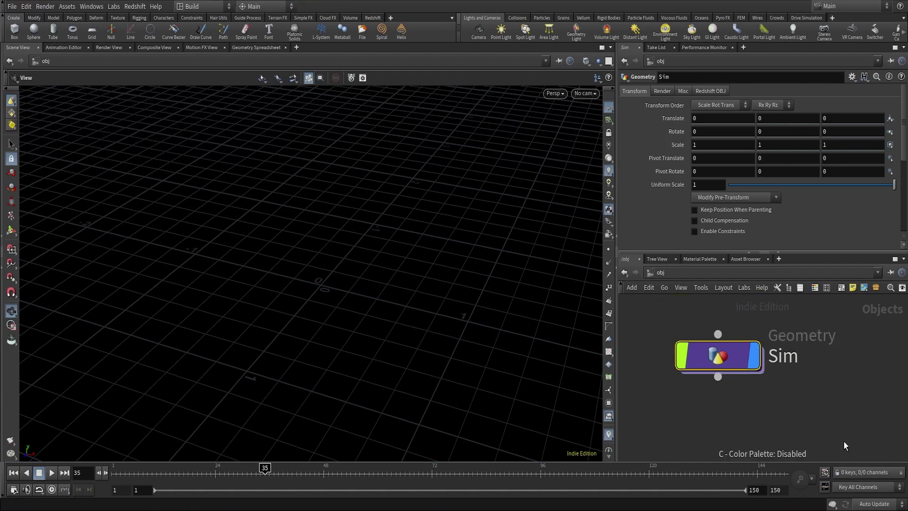
double_click(714, 355)
- Add a Circle node inside Sim, oriented on the ZX plane
key(Tab)
text(circ)
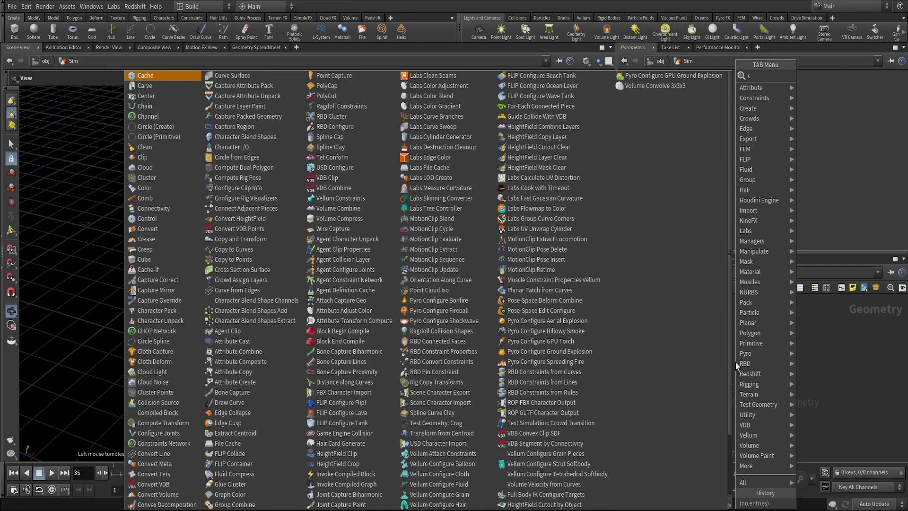
key(Return)
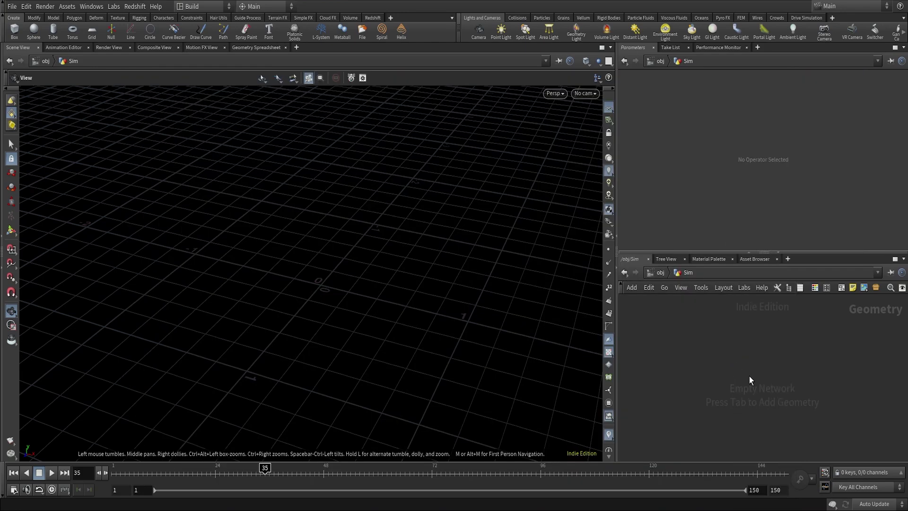
click(749, 376)
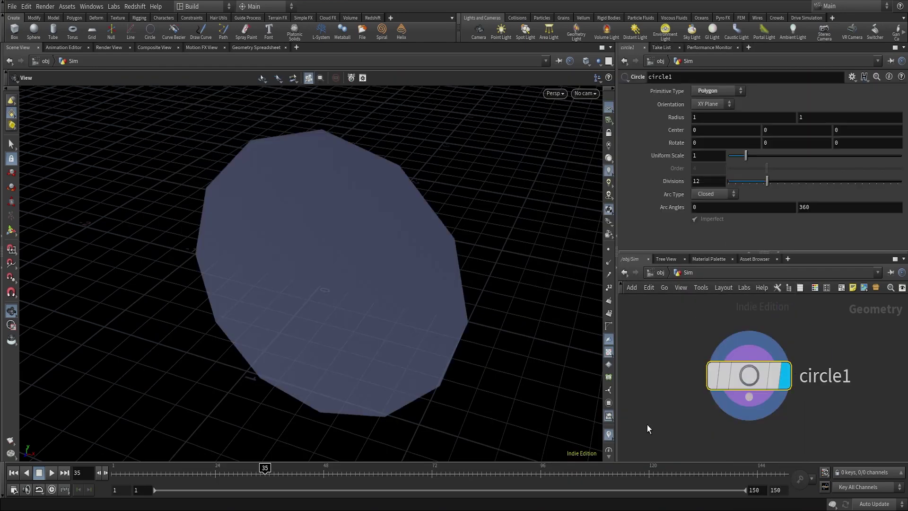
click(712, 104)
click(712, 128)
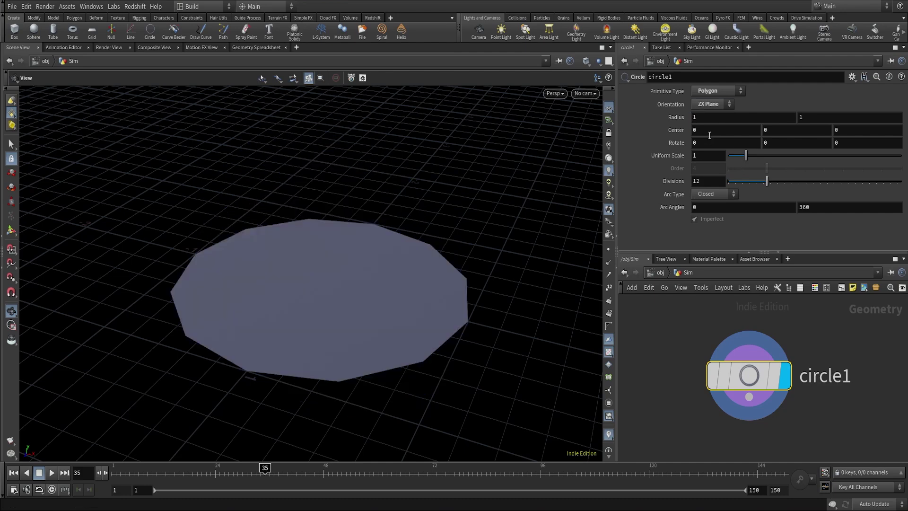
- Give the circle 50 divisions, an X rotation of 180 and uniform scale 2.5
drag(767, 182, 863, 183)
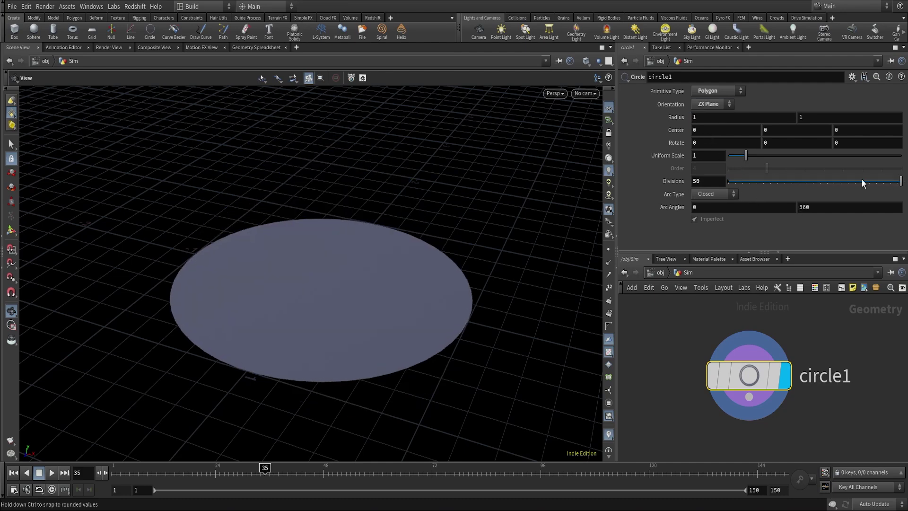
click(705, 143)
text(180)
key(Return)
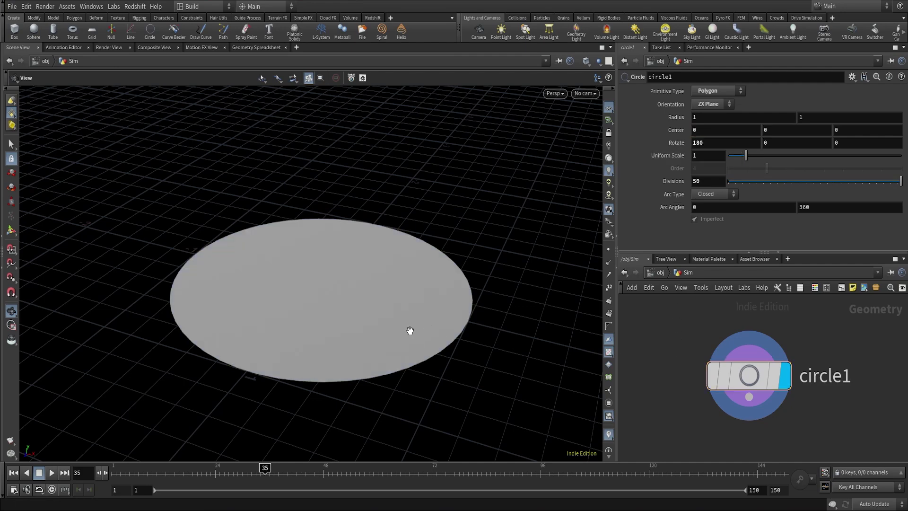
text(2.5)
key(Return)
right_drag(463, 320, 335, 347)
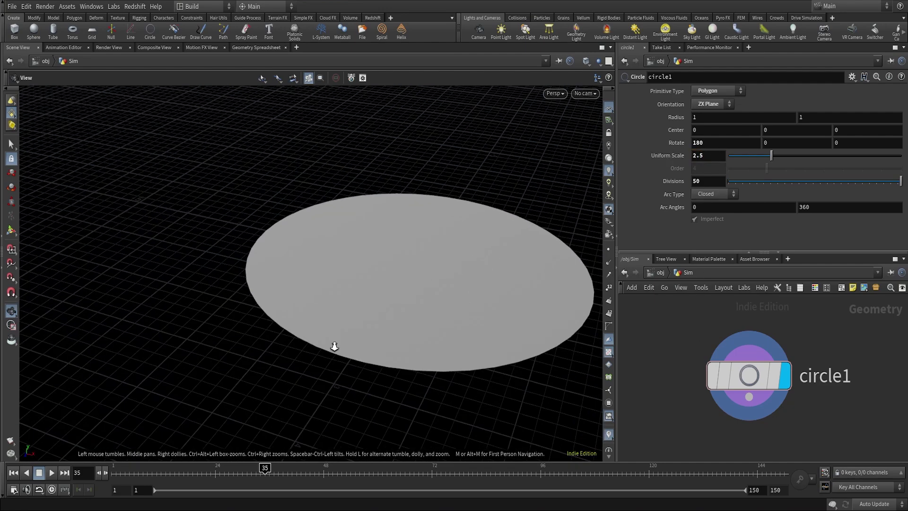
middle_drag(335, 346, 420, 318)
middle_drag(849, 390, 853, 339)
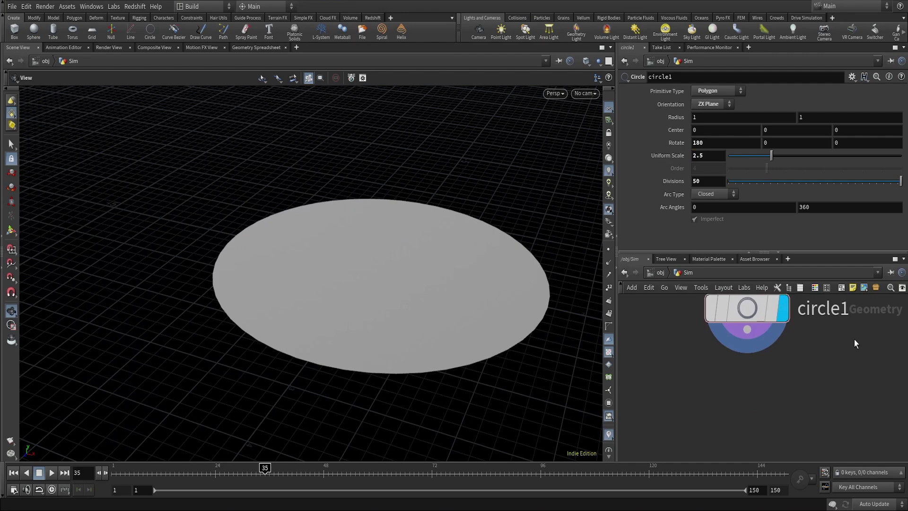
drag(746, 331, 674, 399)
- Add a Remesh node below circle1 with target size 0.02
text(resample)
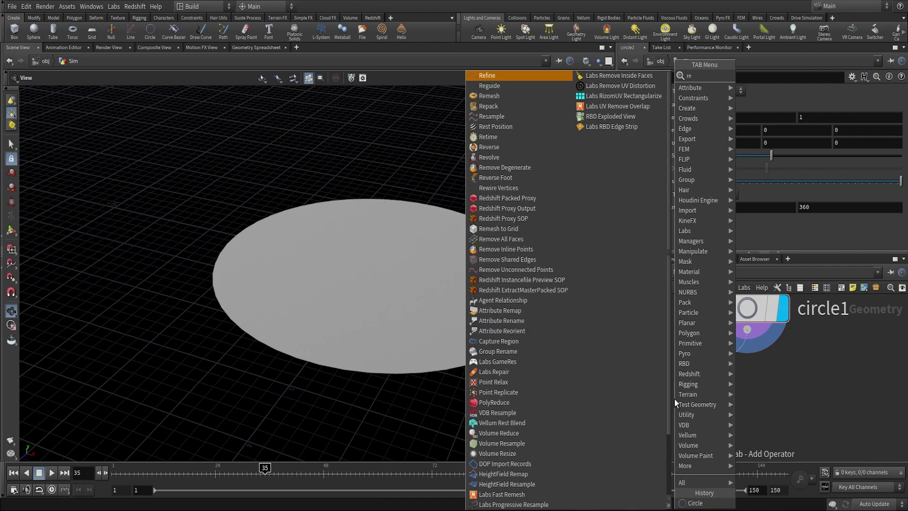
key(Escape)
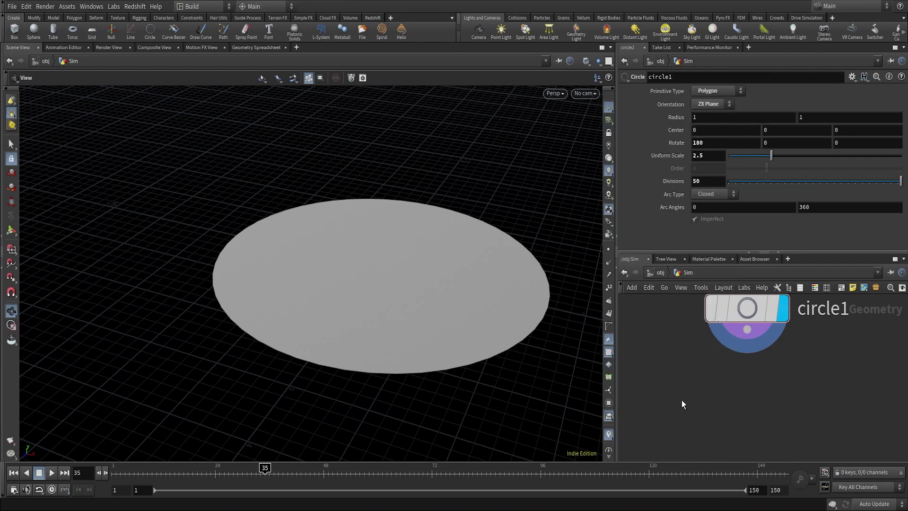
click(696, 399)
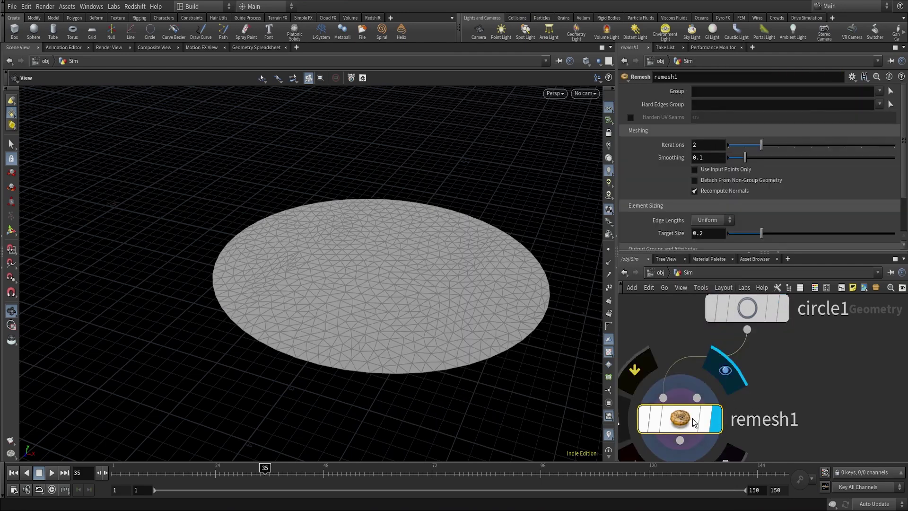
text(0.02)
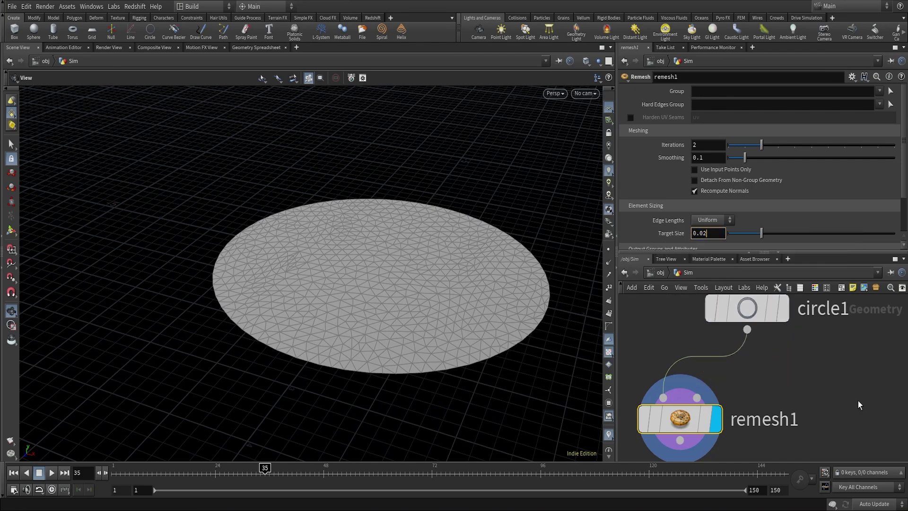
key(Return)
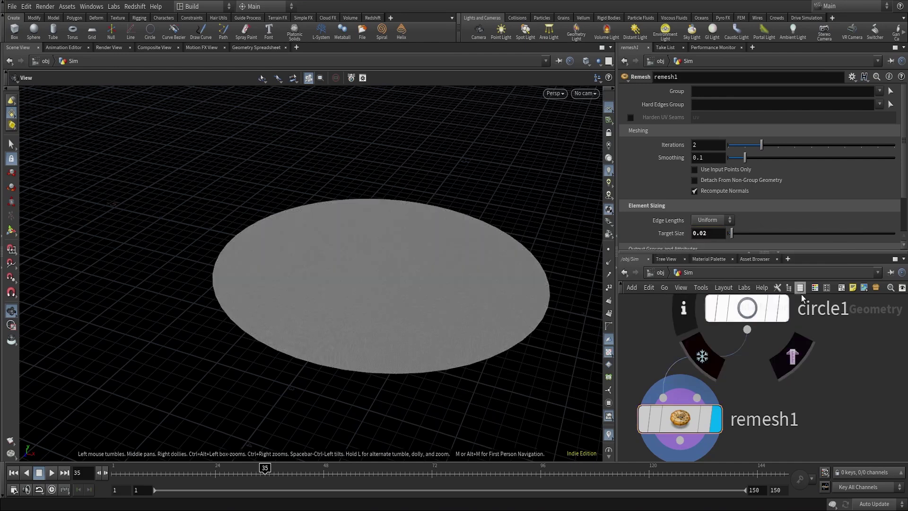
- Duplicate circle1 as a new circle2 node
right_drag(494, 318, 449, 329)
scroll(813, 363, down, 3)
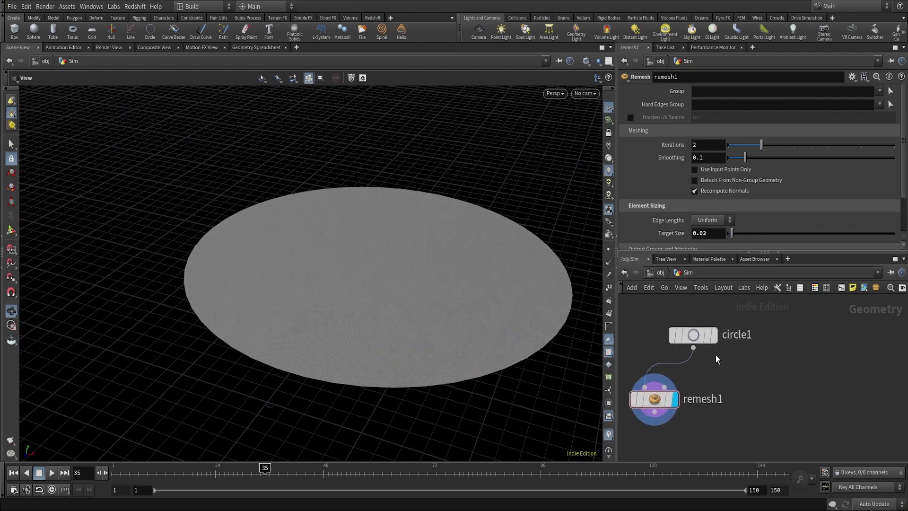
alt+drag(692, 338, 855, 339)
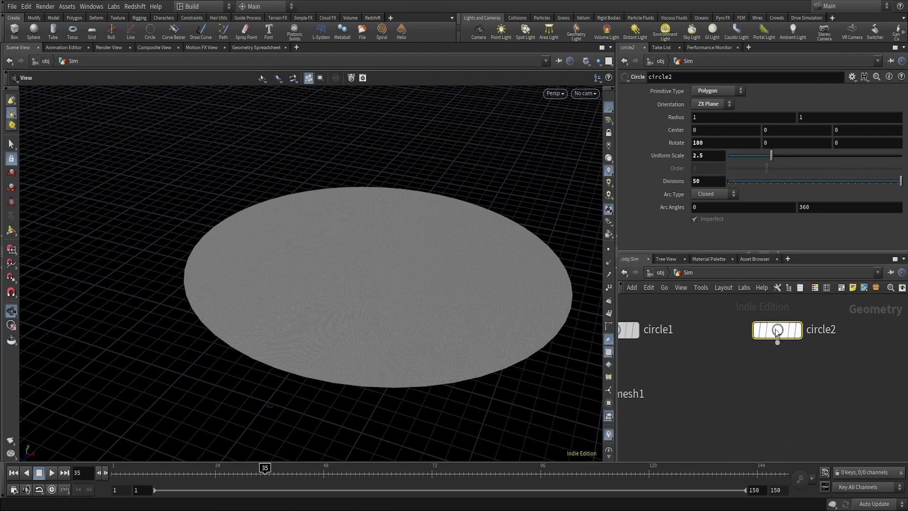
- Reset circle2's X rotation to 0 and add a PolyExtrude node below it
drag(716, 140, 650, 139)
text(0)
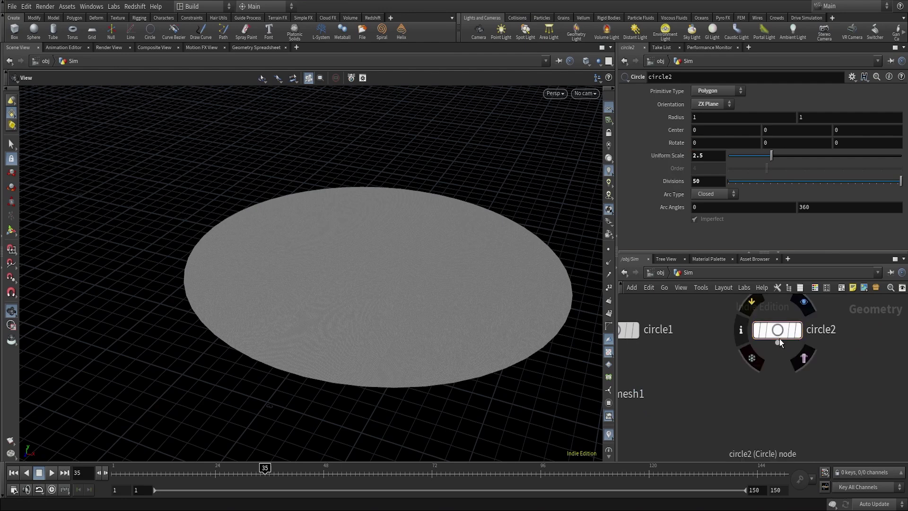
drag(779, 338, 816, 401)
key(Tab)
text(pol)
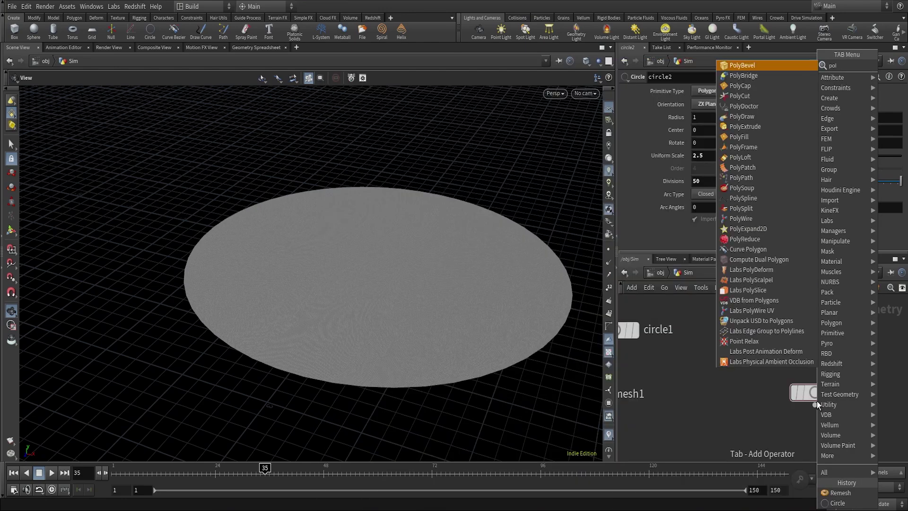
text(yextru)
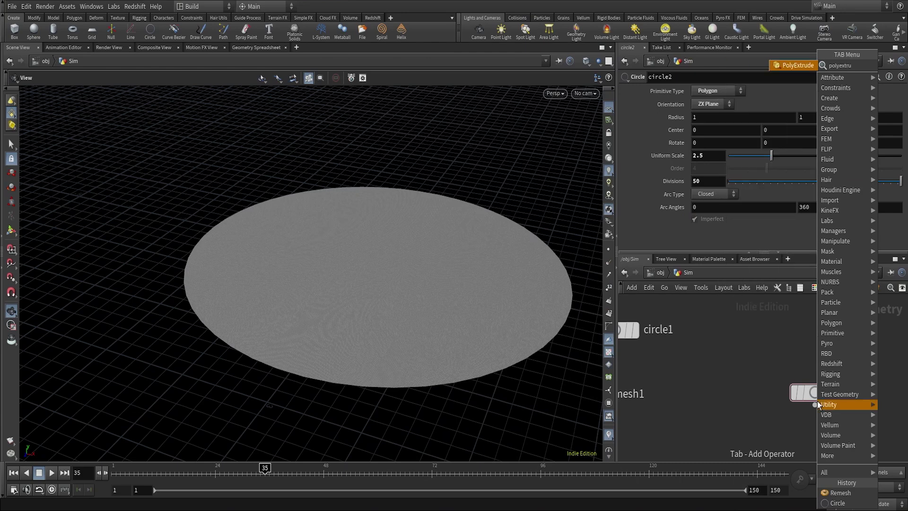
key(Escape)
click(807, 438)
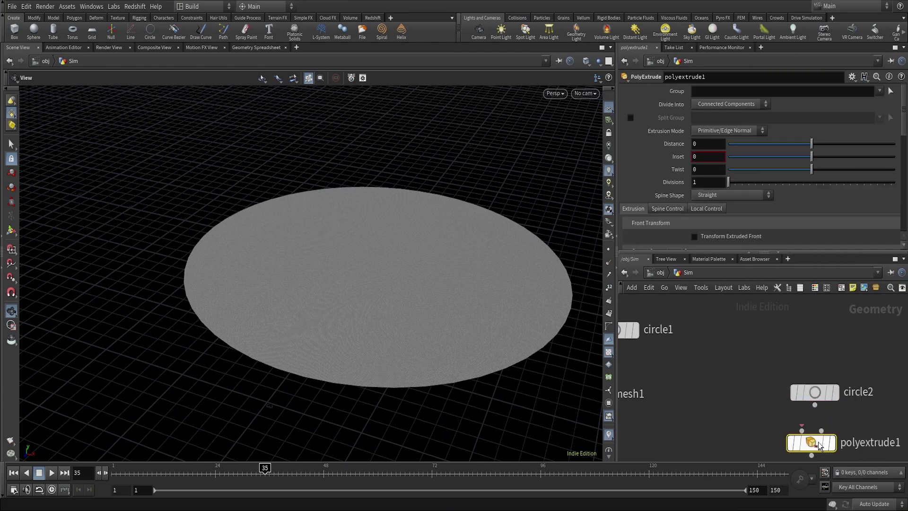
middle_drag(807, 438, 767, 360)
mouse_move(755, 355)
mouse_down()
mouse_move(755, 375)
mouse_move(765, 325)
mouse_up()
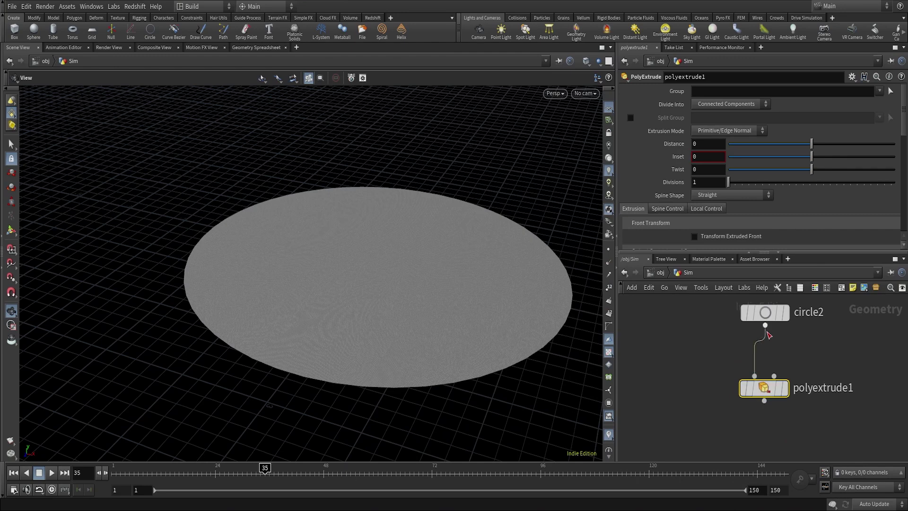
click(779, 391)
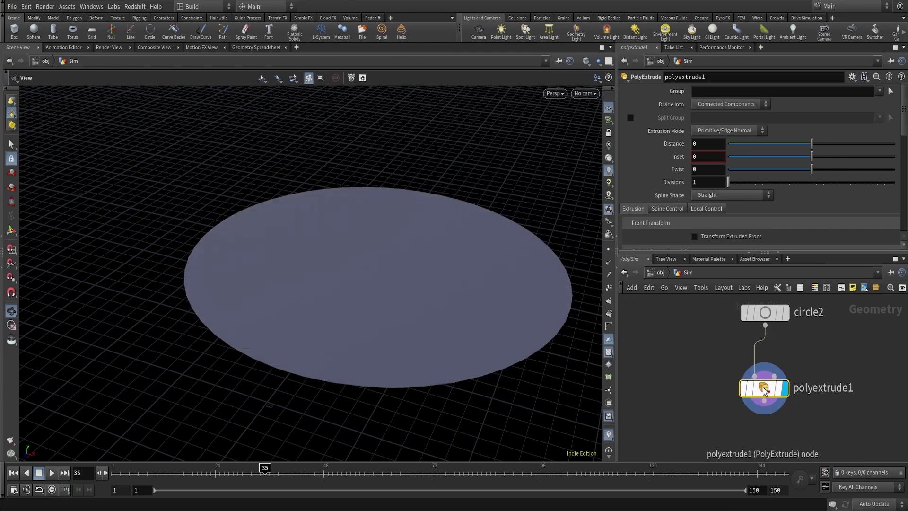
- Set the extrusion distance to 1 with 3 divisions and Output Front turned off
text(1)
key(Return)
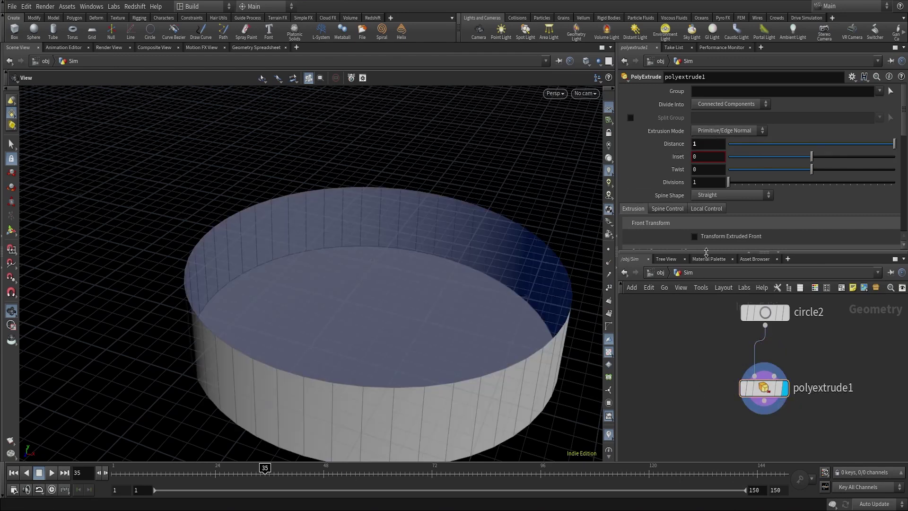
scroll(702, 204, down, 5)
click(694, 166)
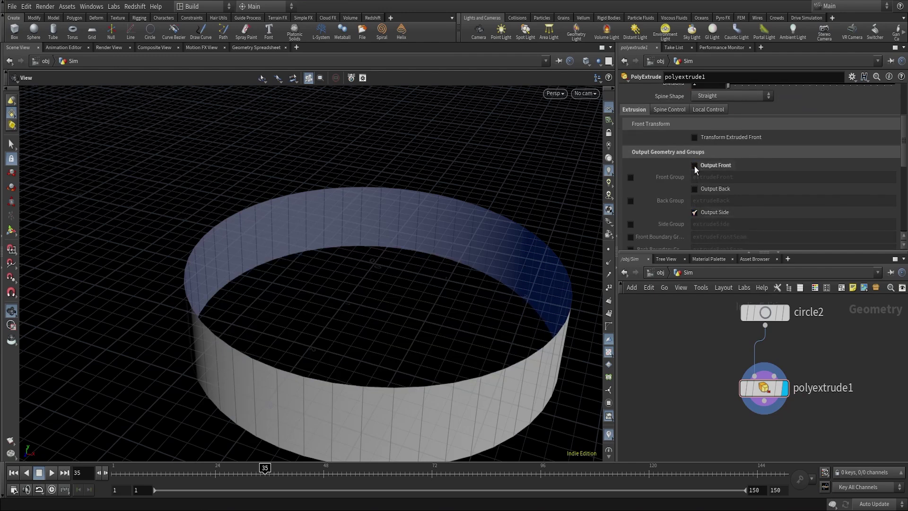
scroll(725, 213, up, 2)
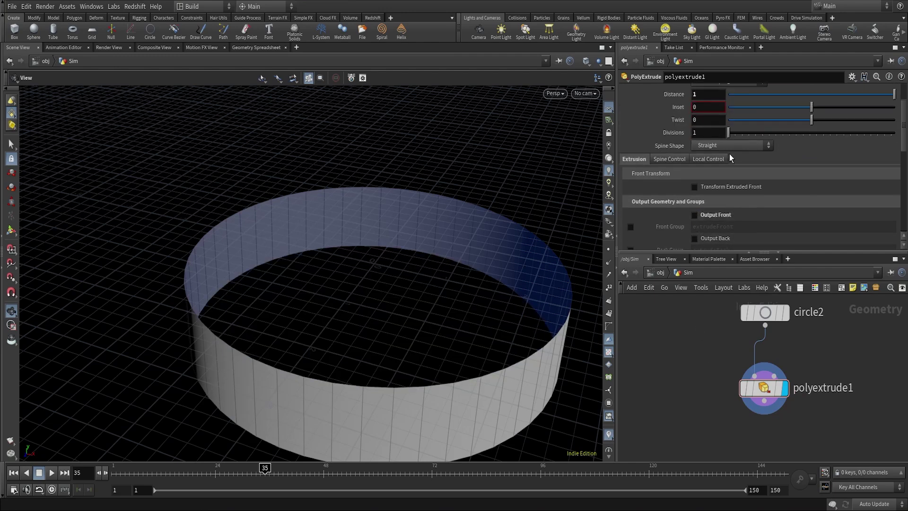
drag(729, 137, 735, 135)
scroll(723, 330, down, 2)
click(740, 336)
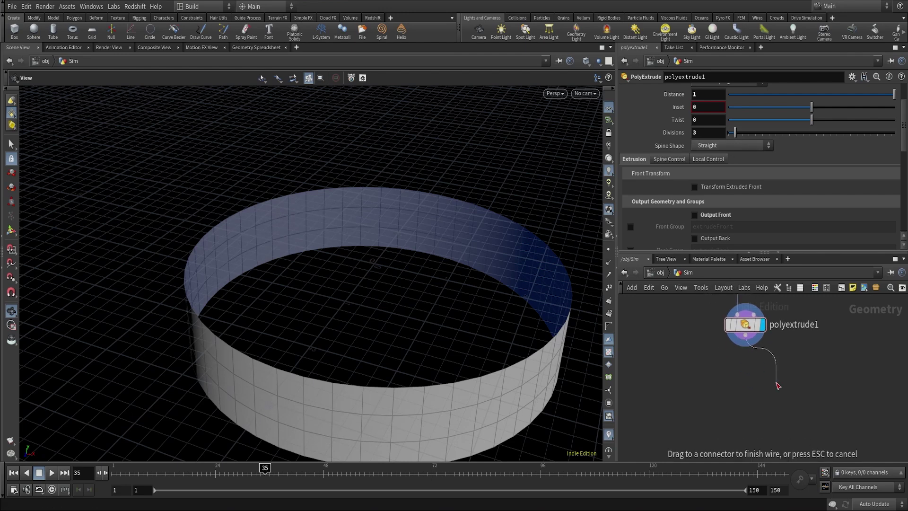
click(776, 381)
- Add a Transform node after polyextrude1 and display the remeshed disc alongside it
text(trans)
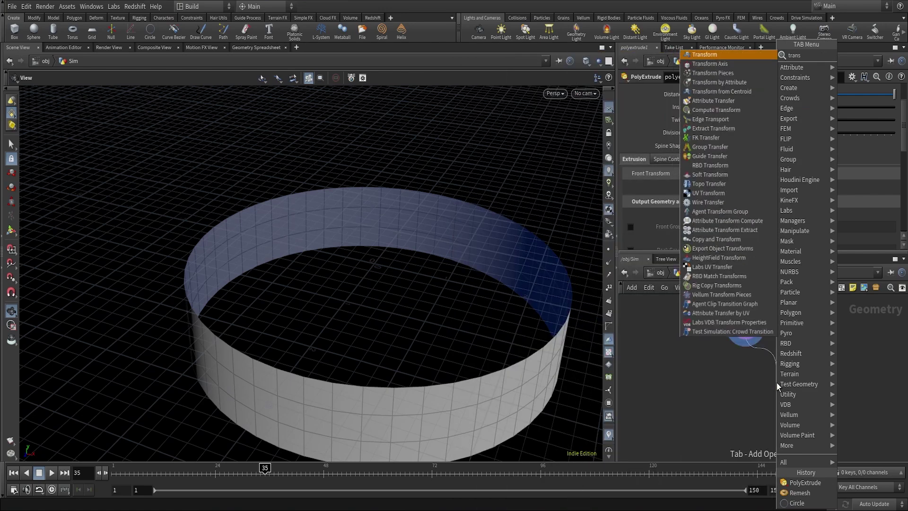
key(Return)
click(793, 382)
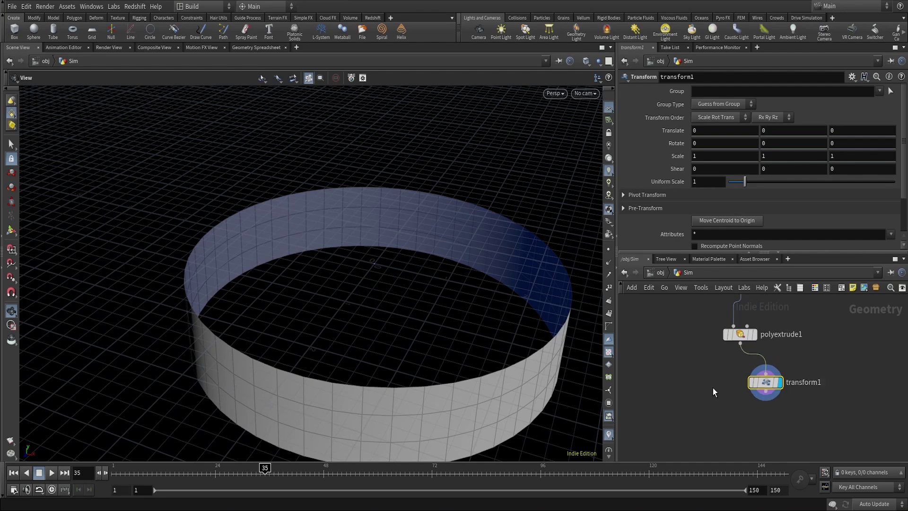
scroll(713, 388, down, 3)
click(722, 327)
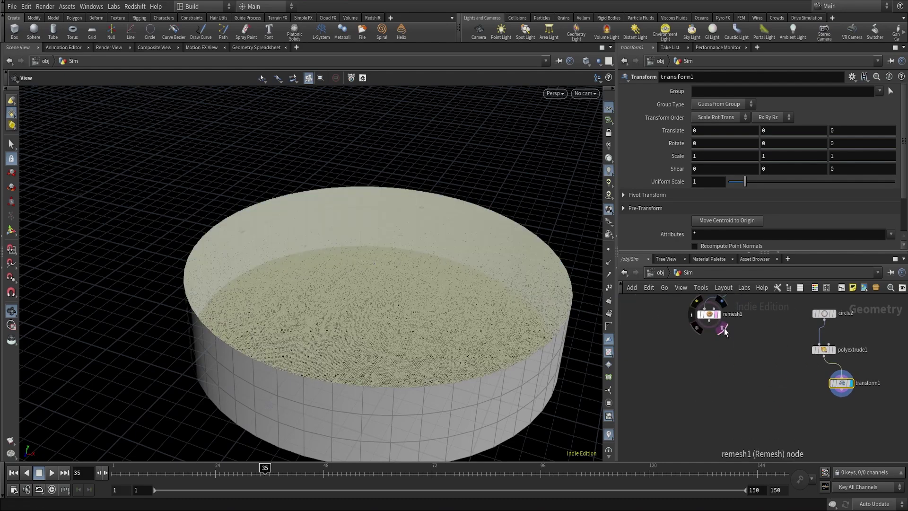
drag(466, 378, 486, 345)
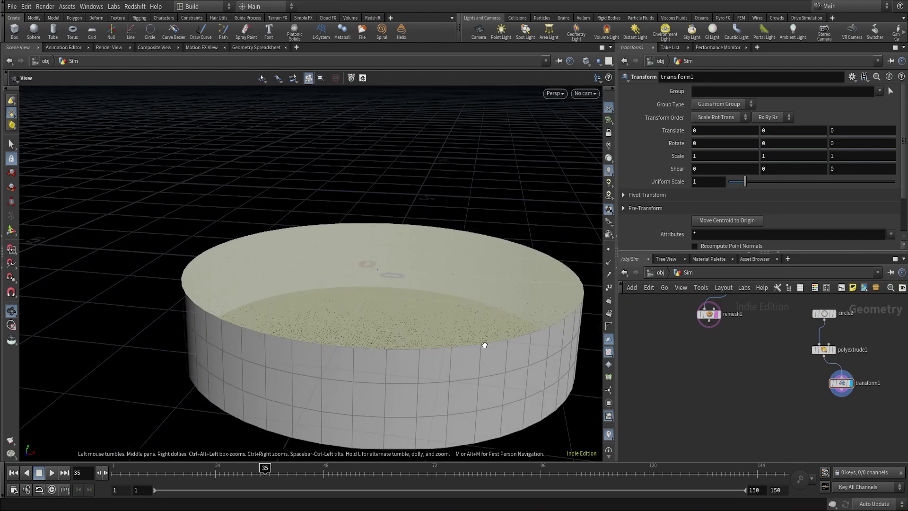
- Set transform1's uniform scale to 0.66 and Translate Y to 0.5
click(721, 181)
text(0.66)
key(Return)
drag(425, 308, 489, 286)
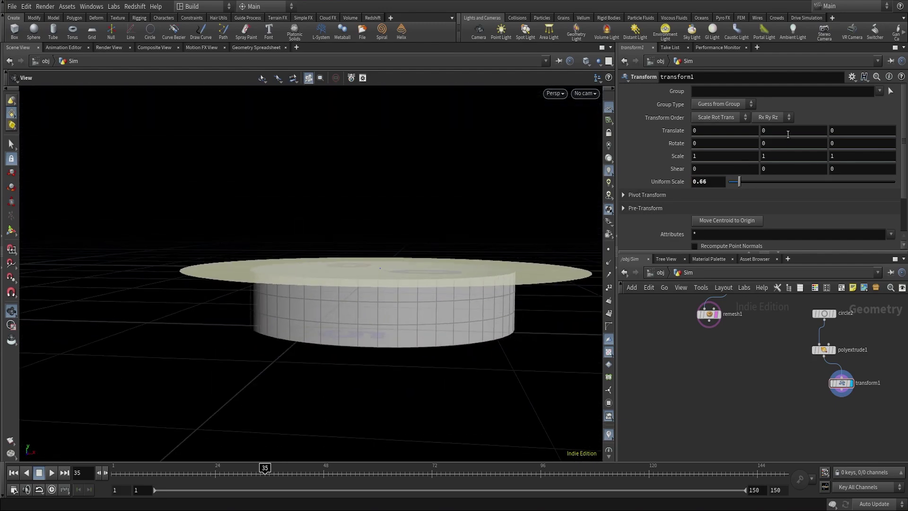
middle_drag(791, 131, 95, 149)
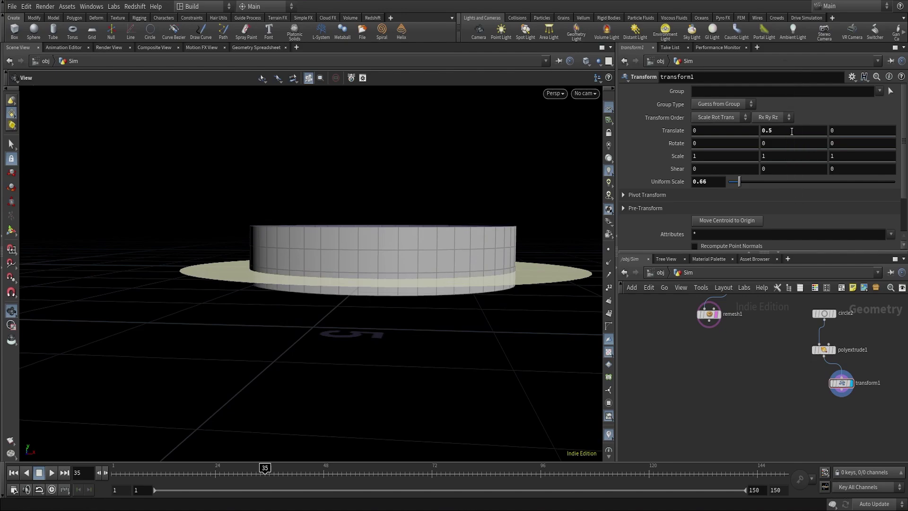
drag(393, 261, 402, 315)
scroll(402, 314, up, 3)
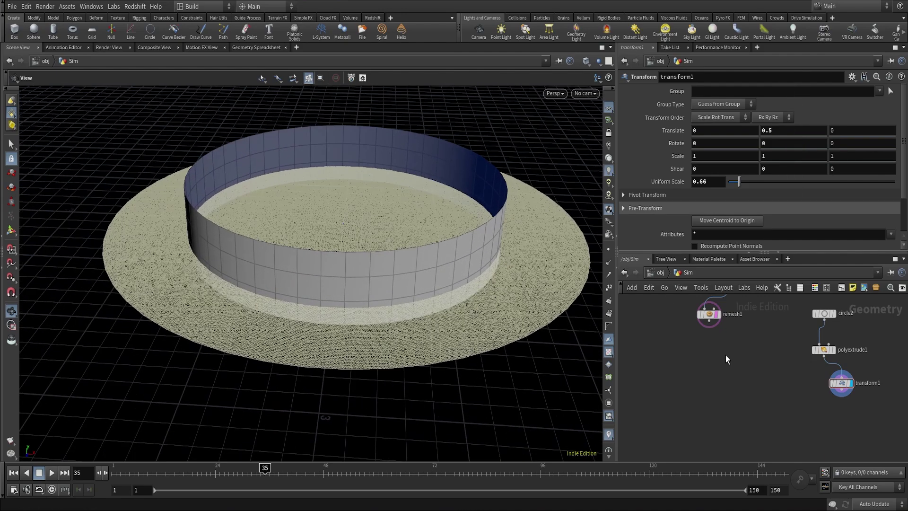
scroll(742, 370, up, 3)
click(772, 352)
key(Tab)
text(copytr)
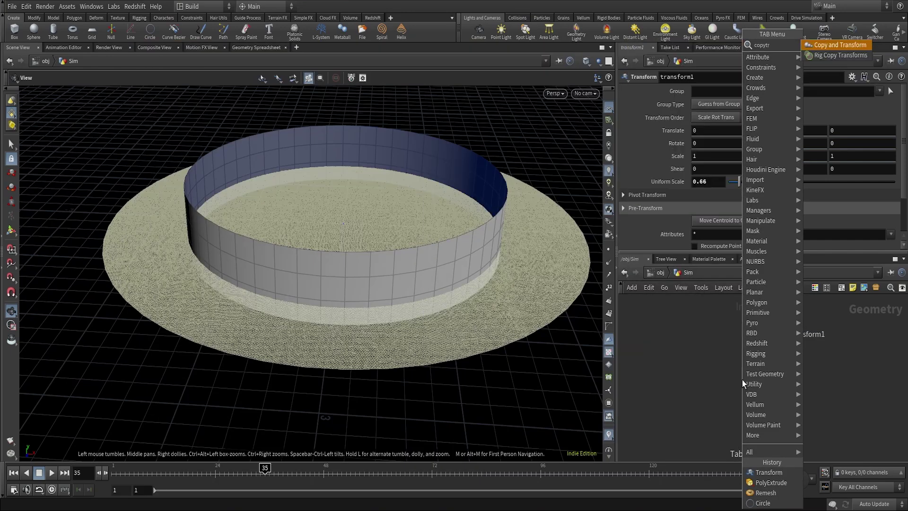
- Add a Copy and Transform node under transform1 with uniform scale 0.65
key(Return)
click(735, 385)
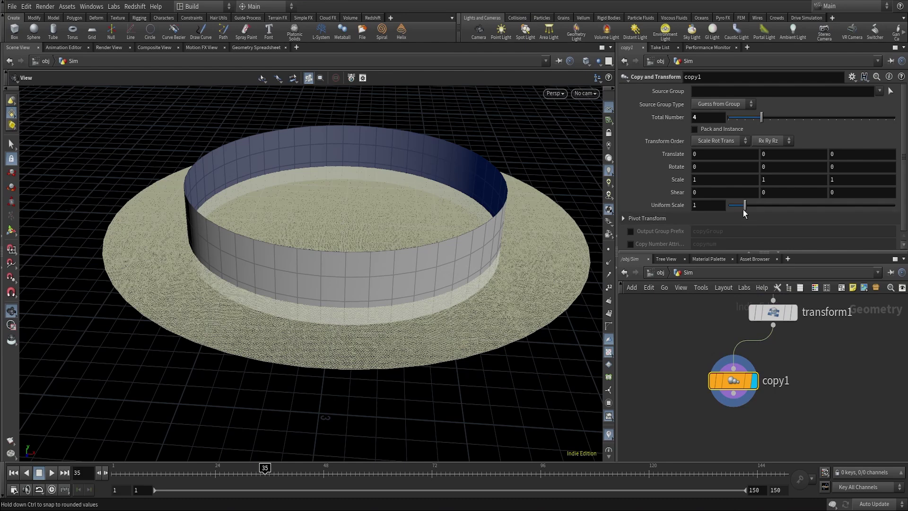
click(708, 205)
text(0.65)
key(Return)
drag(373, 231, 320, 223)
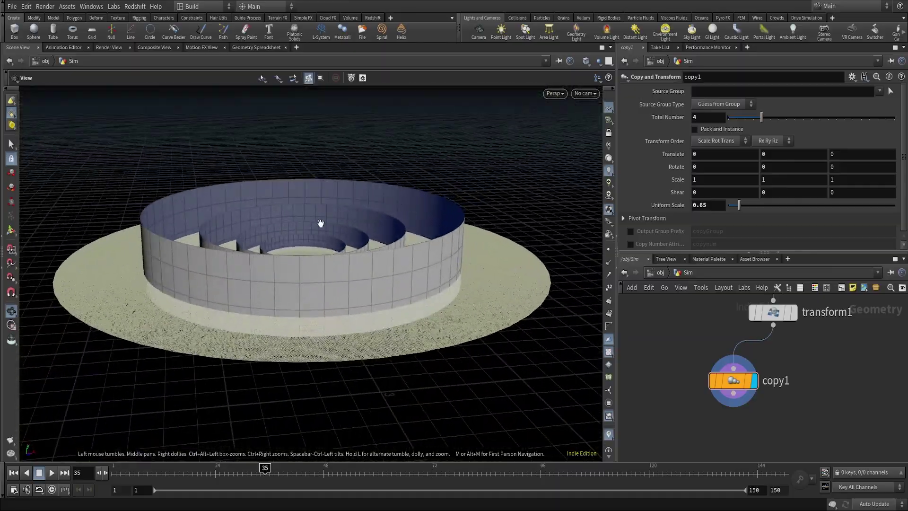
scroll(811, 386, down, 5)
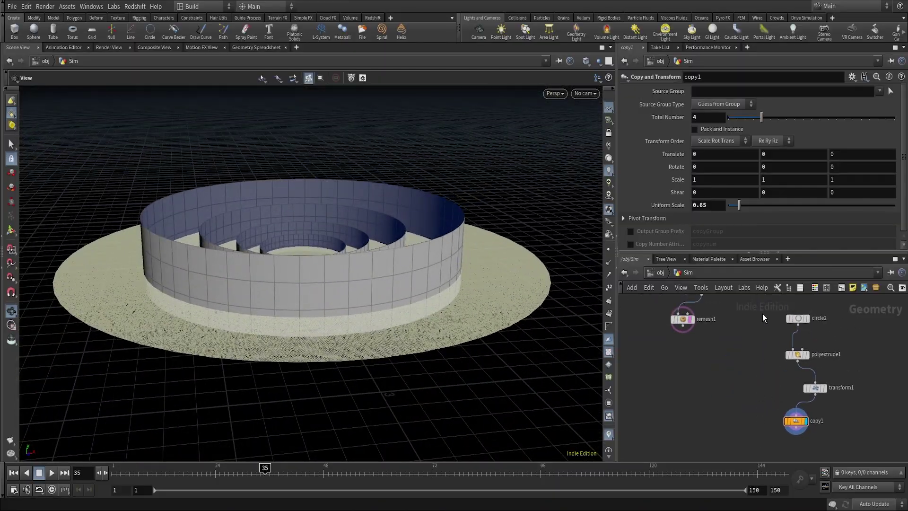
- Lay out the cylinder node chain into a neat column with L
drag(766, 314, 855, 439)
key(l)
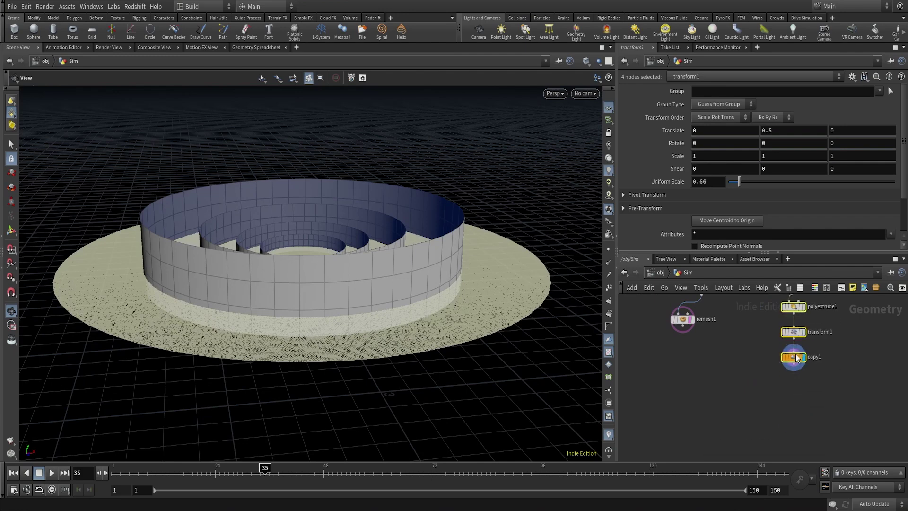
drag(656, 335, 730, 426)
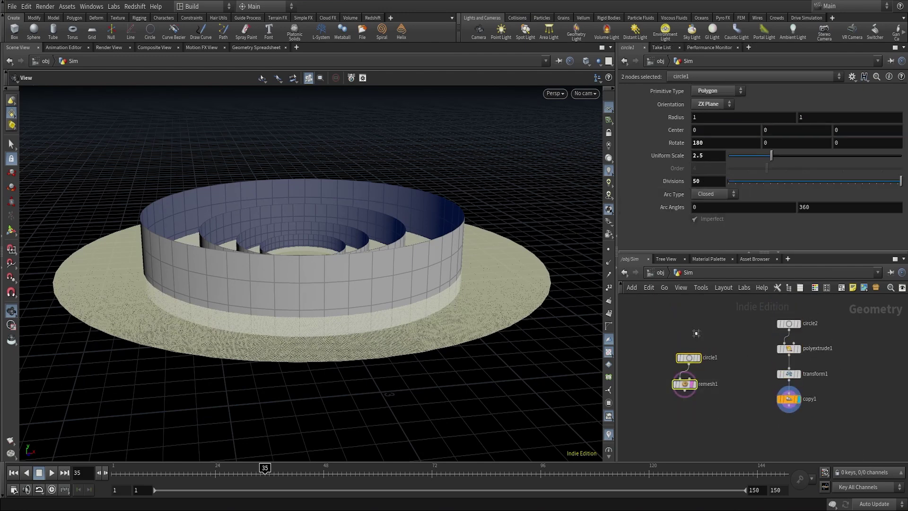
- Add a Boolean Fracture with remesh1 in input 1 and copy1 as cutters
click(734, 410)
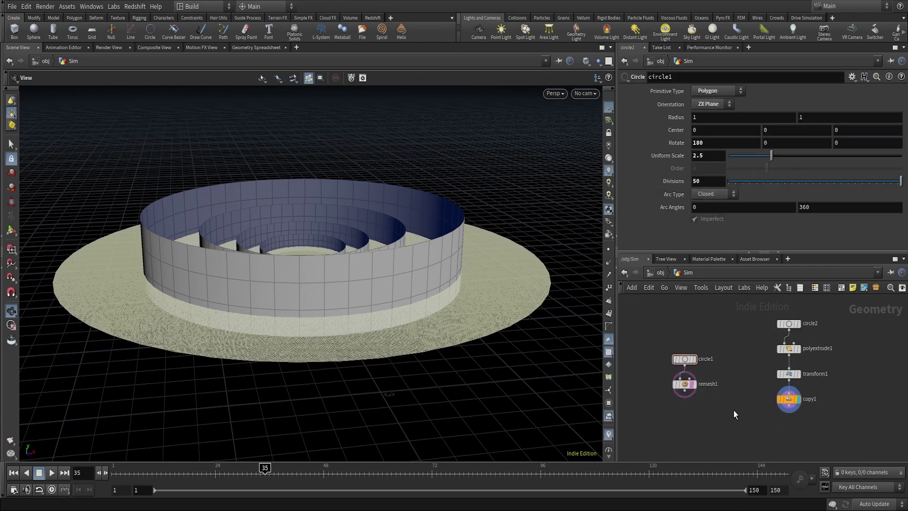
middle_drag(733, 410, 759, 386)
key(Tab)
text(bo)
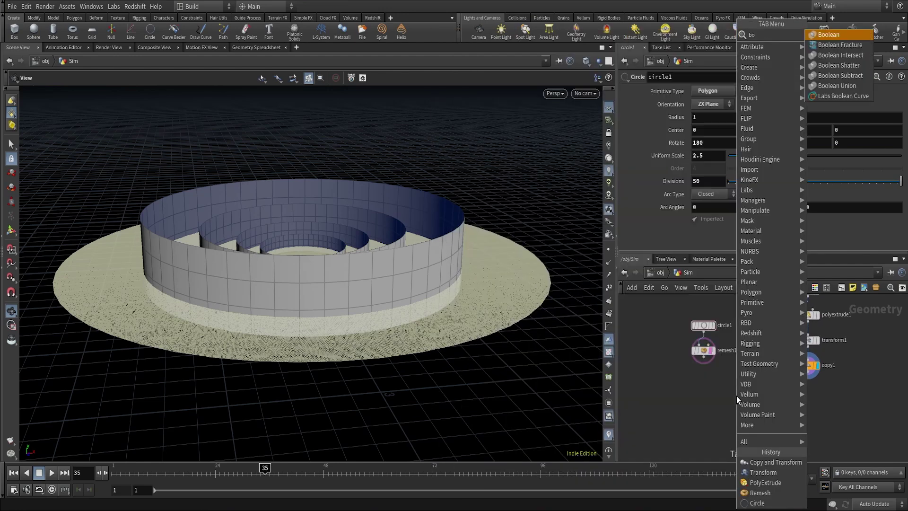
click(846, 35)
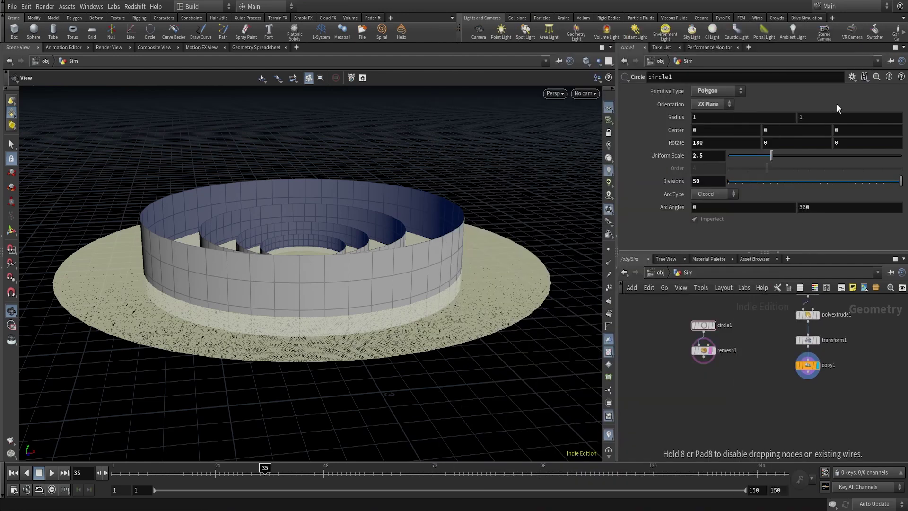
click(755, 421)
drag(752, 414, 704, 362)
drag(762, 415, 807, 378)
scroll(773, 408, up, 3)
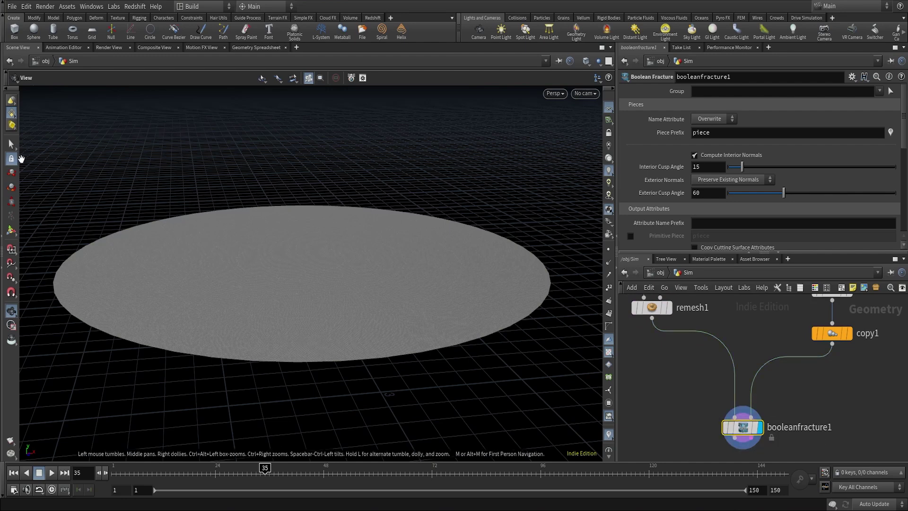
- Select each of the five fractured pieces by connectivity to check them individually
click(11, 144)
click(352, 77)
click(359, 87)
click(318, 259)
click(353, 265)
click(387, 266)
click(456, 268)
click(500, 274)
click(569, 355)
key(Escape)
drag(569, 355, 460, 288)
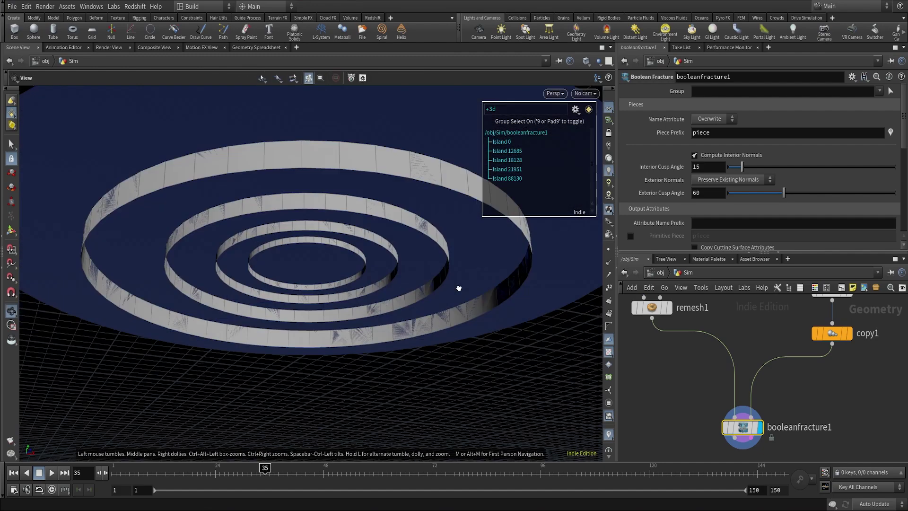
- Review the Boolean Fracture settings, with both inputs treated as Surface
key(s)
scroll(704, 189, down, 3)
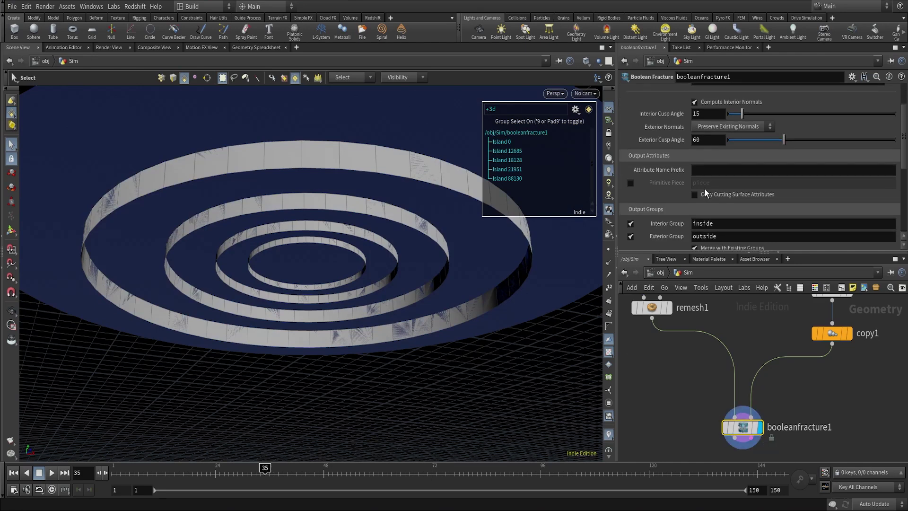
scroll(704, 189, up, 3)
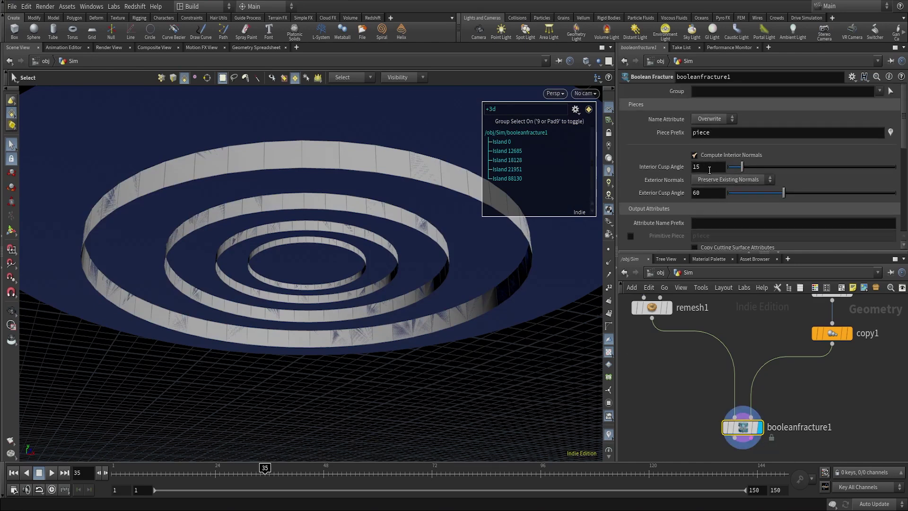
scroll(709, 180, down, 5)
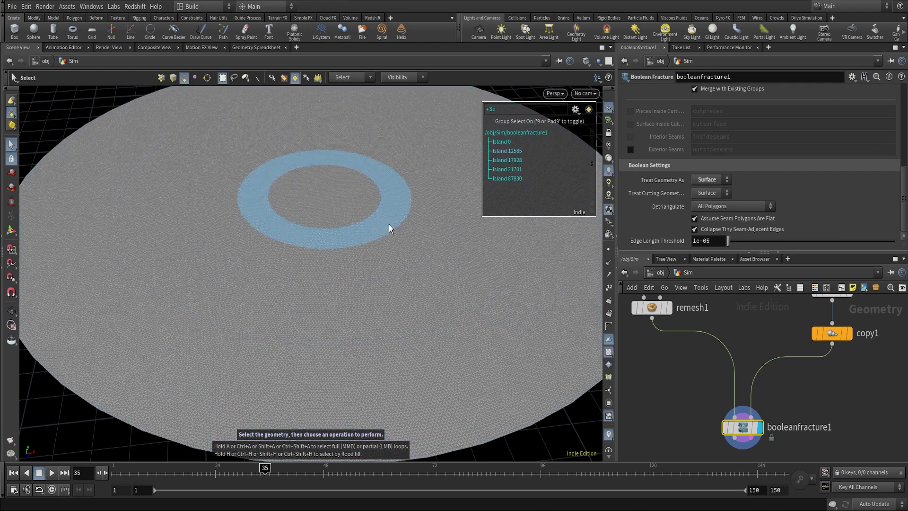
scroll(493, 283, down, 10)
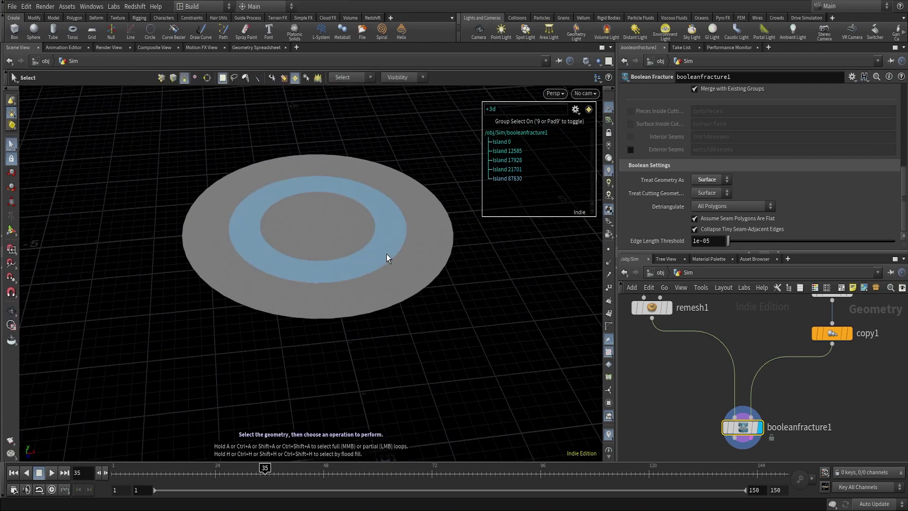
scroll(775, 370, down, 3)
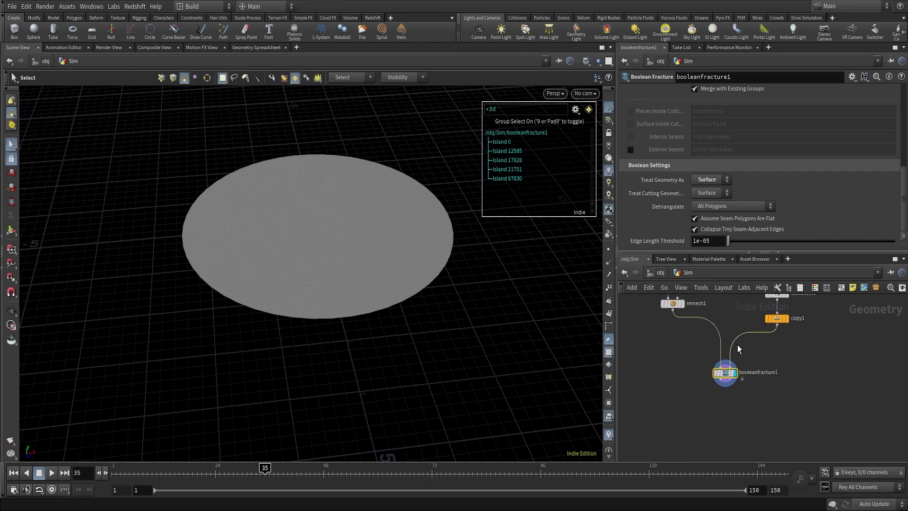
scroll(768, 385, up, 3)
click(737, 357)
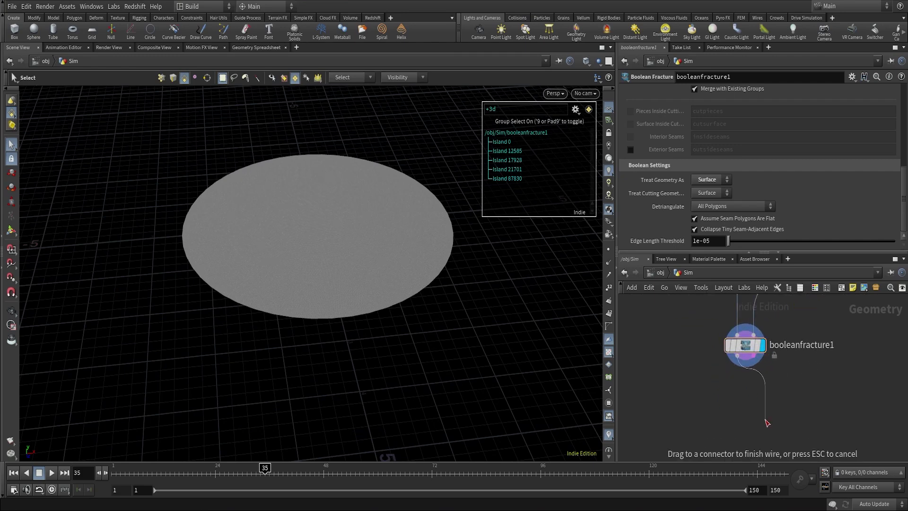
key(Tab)
- Add an Attribute Wrangle with 'float dist = distance(v@P, {0,0,0});' and 'f@dist = dist;'
text(wrangle)
key(Return)
click(713, 180)
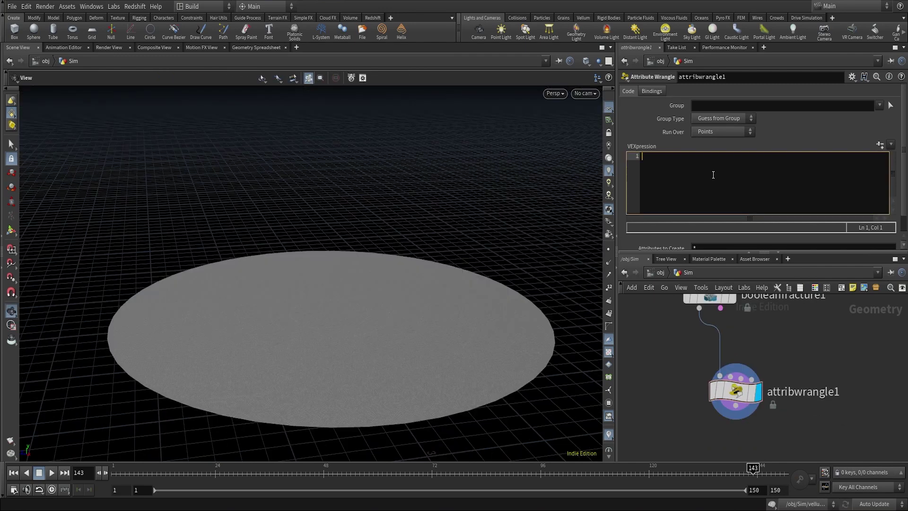
text(loat dist )
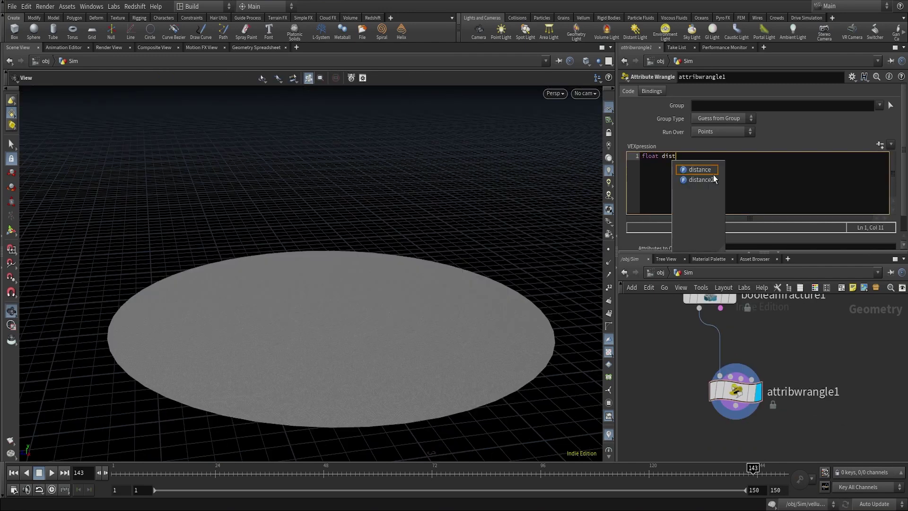
text(= d)
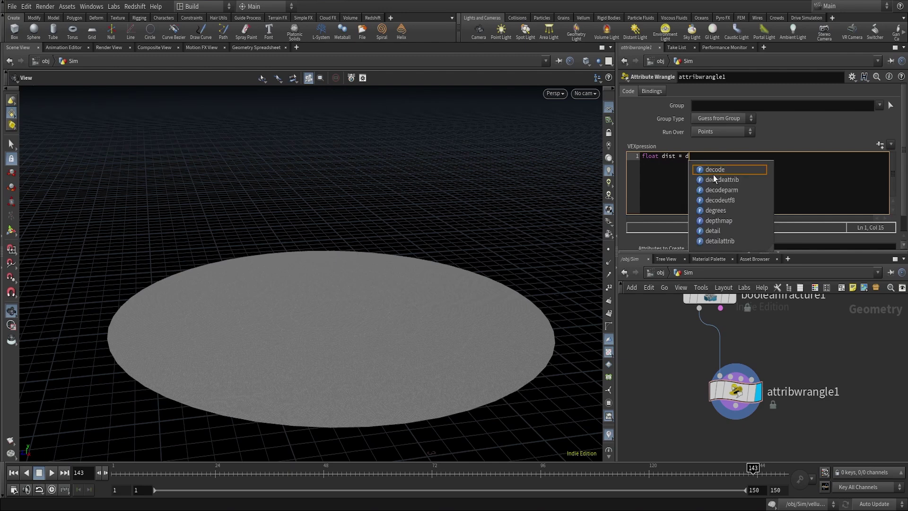
text(istance)
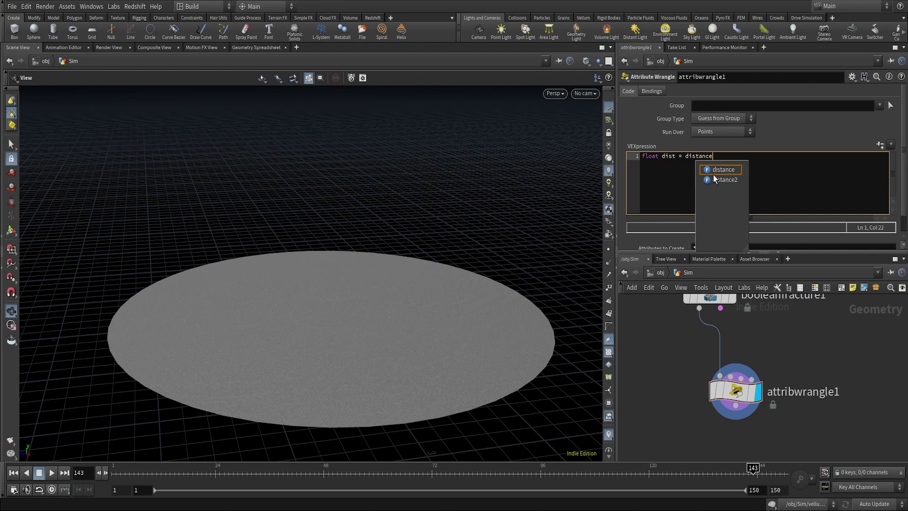
text((v)
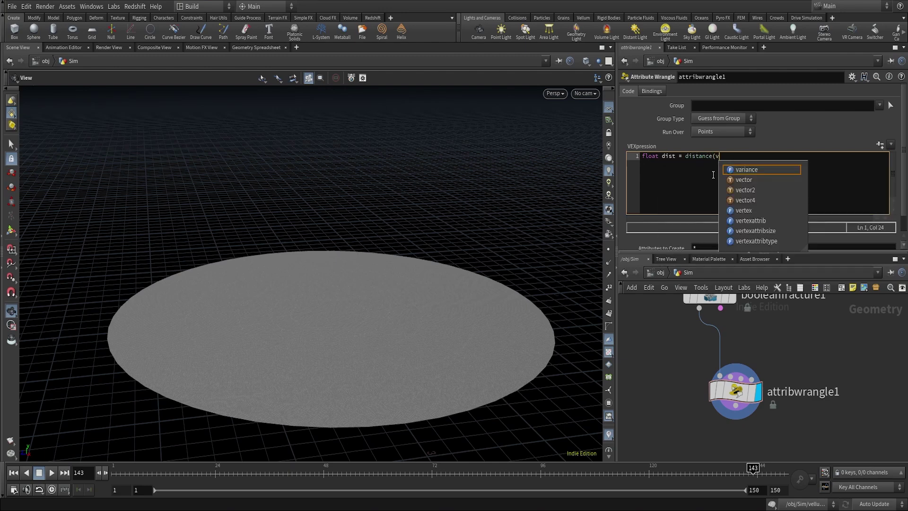
text(@P, {0,0,0)
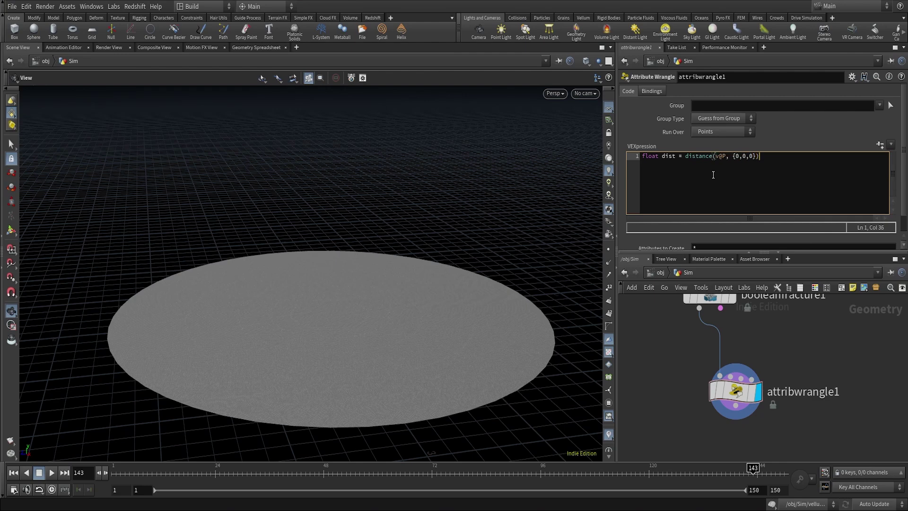
text(});)
key(Return)
key(Return)
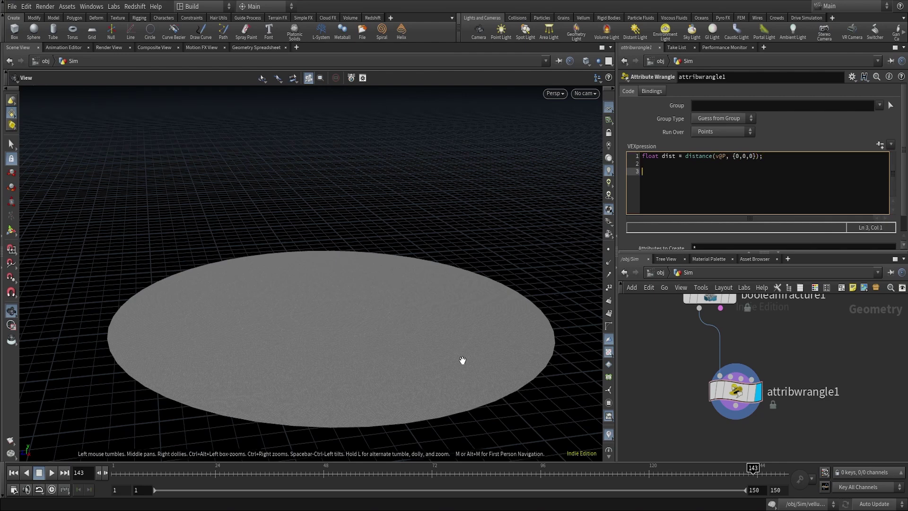
text(f)
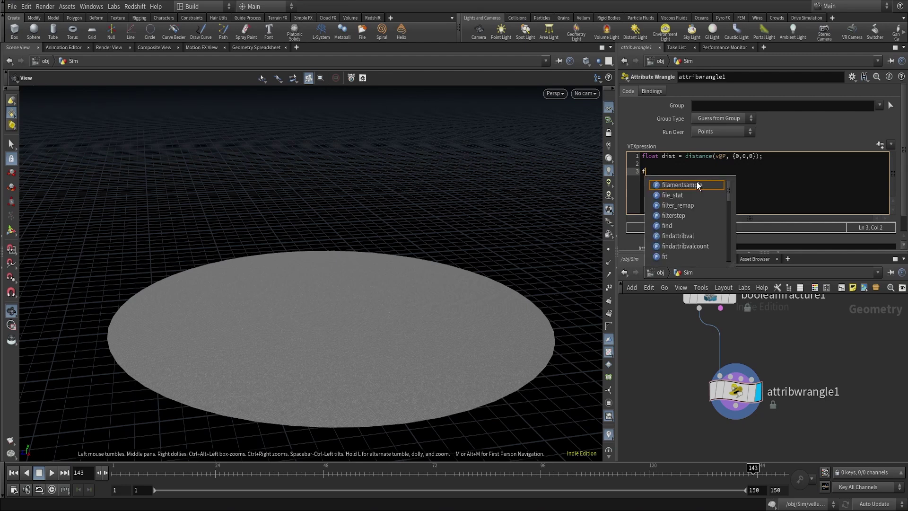
text(@dist = dist;)
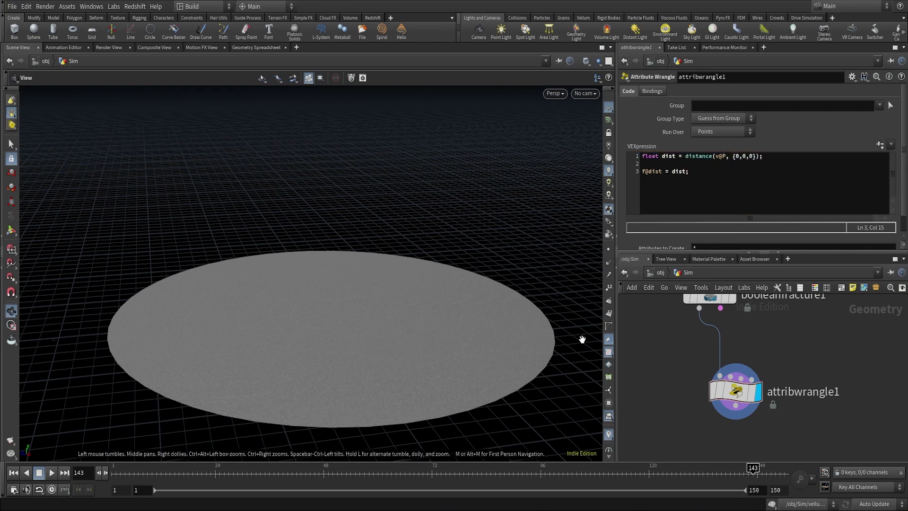
- Inspect the dist values sorted both ways in the Geometry Spreadsheet
click(252, 48)
click(181, 89)
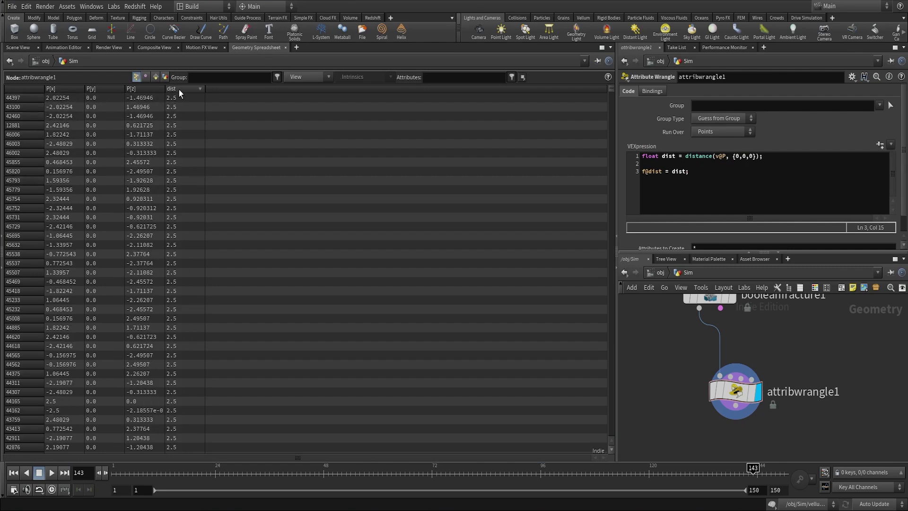
click(179, 89)
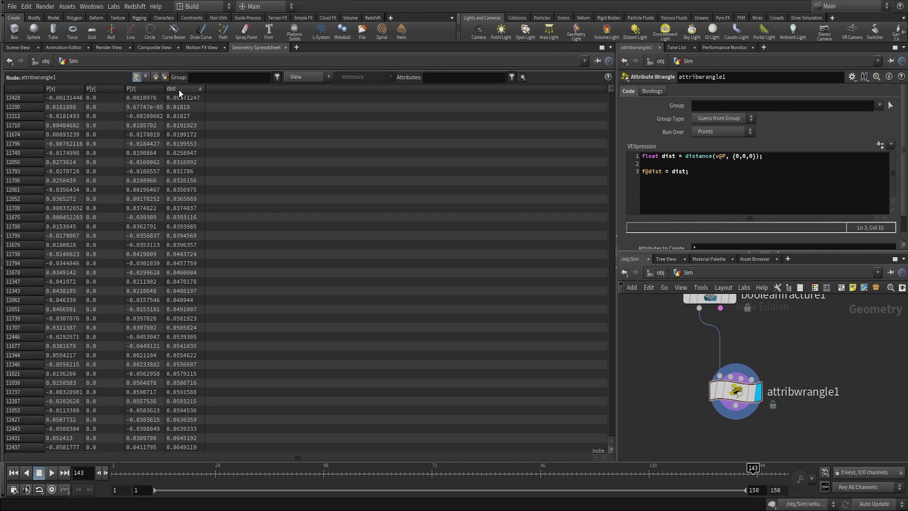
click(18, 48)
- Add 'dist = fit(dist, 0, 2.5, 1, 0);' to the wrangle code
click(772, 154)
key(Return)
key(Return)
text(dis)
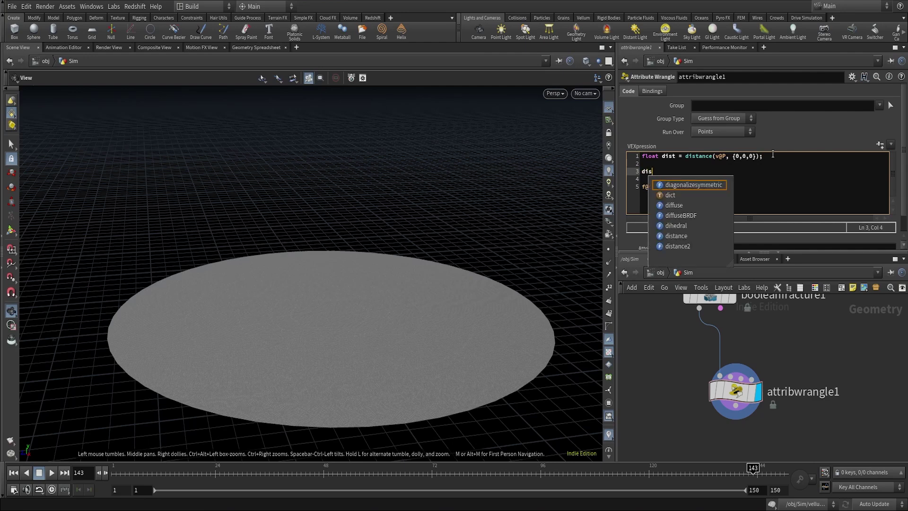
text(t = fit)
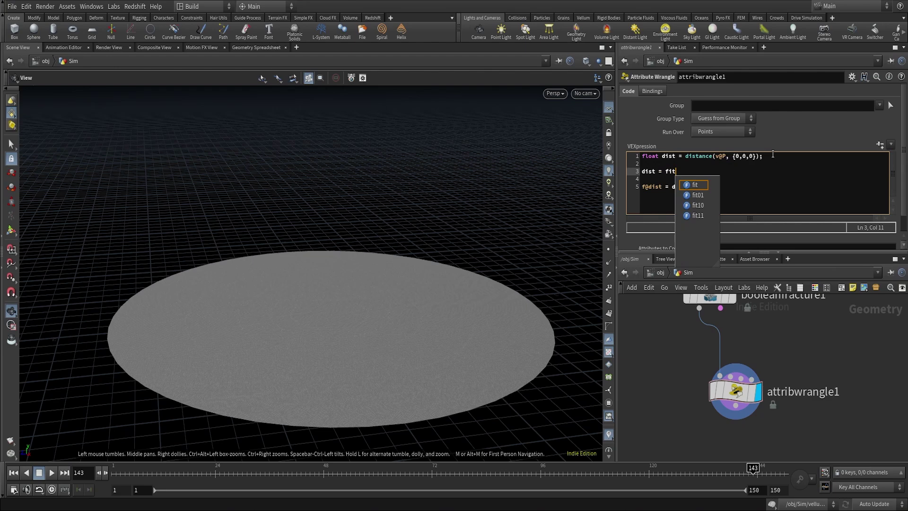
text(()
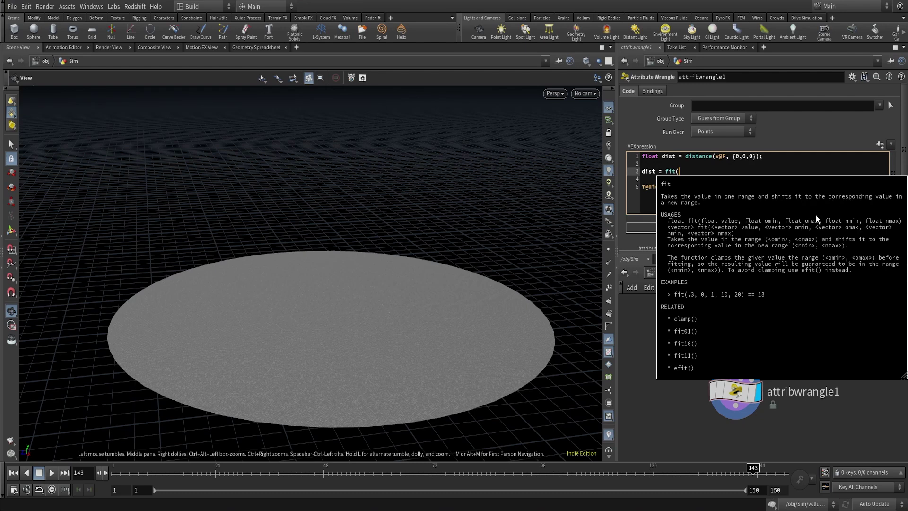
click(688, 171)
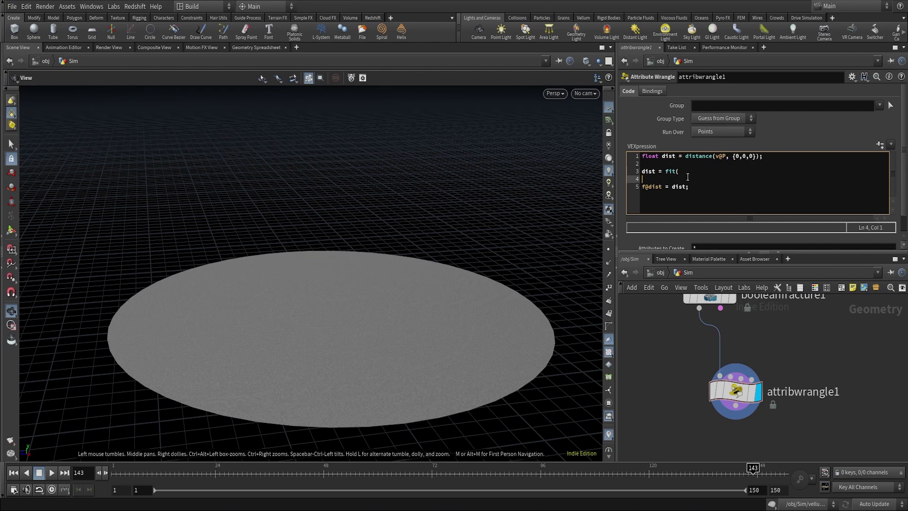
text(dis)
text(t)
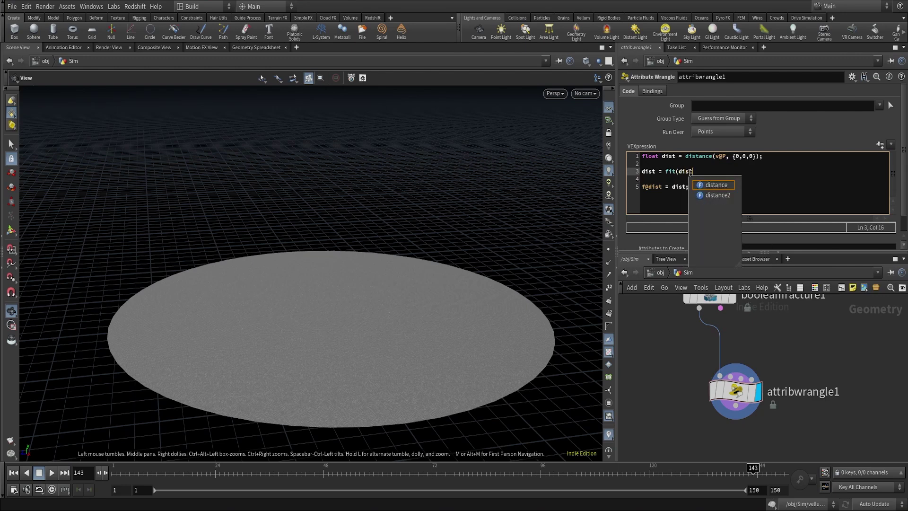
text(, 0, 2.5,)
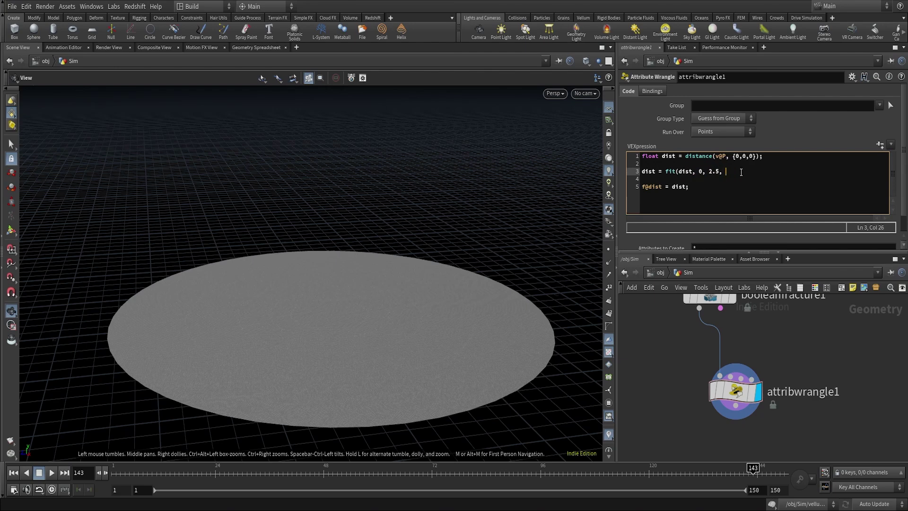
text(1, 0);)
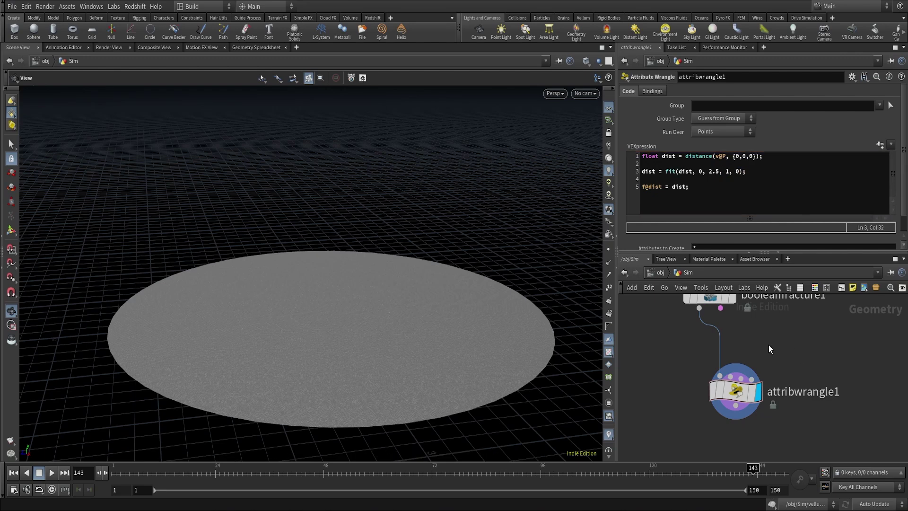
- Sort the remapped dist column in the spreadsheet to confirm values from 1 to 0.0
click(250, 48)
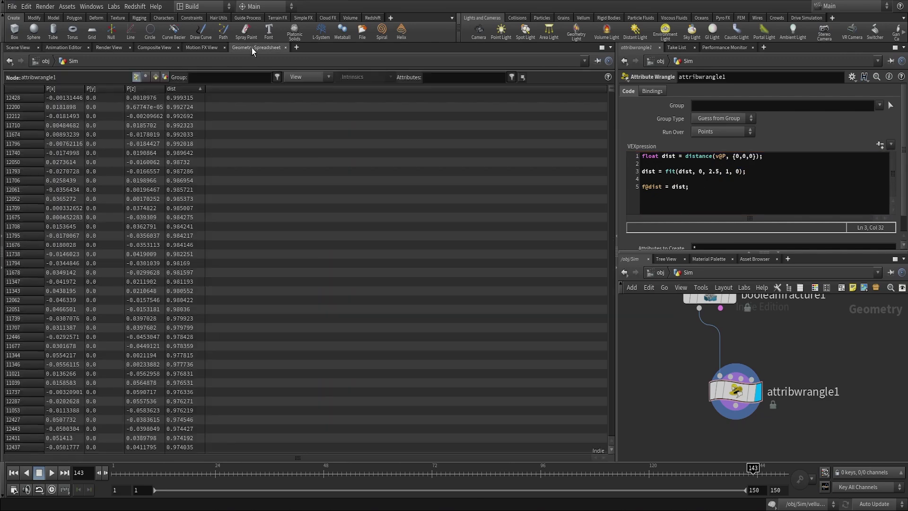
click(189, 90)
click(180, 89)
click(179, 89)
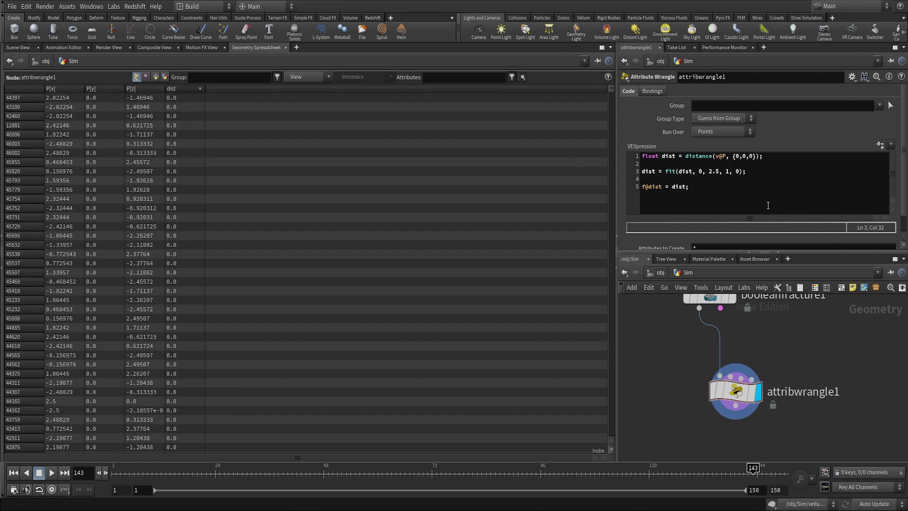
click(22, 48)
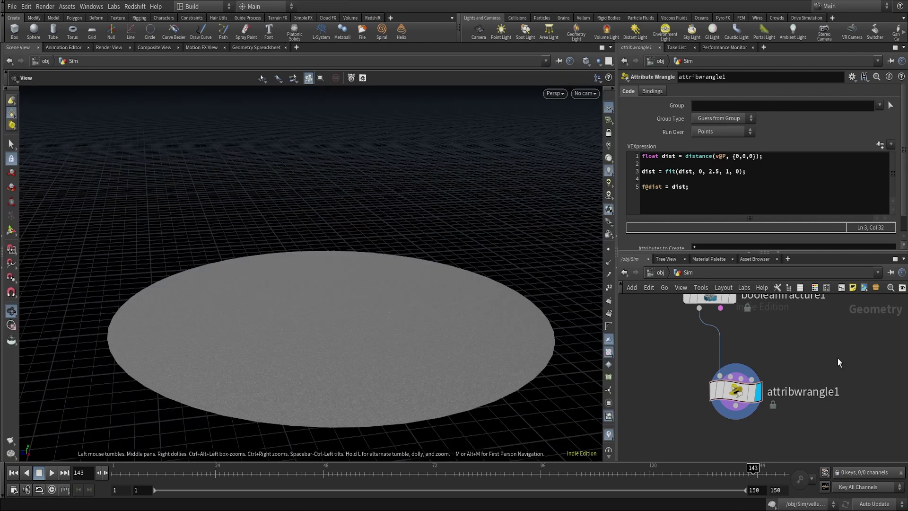
- Check the wrangle's node info and toggle point numbers on the disc
mouse_move(752, 392)
click(695, 393)
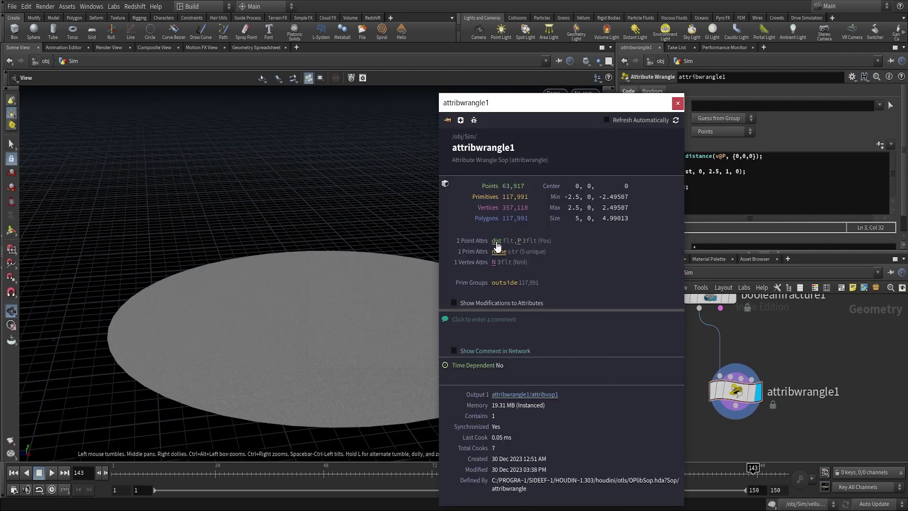
click(678, 103)
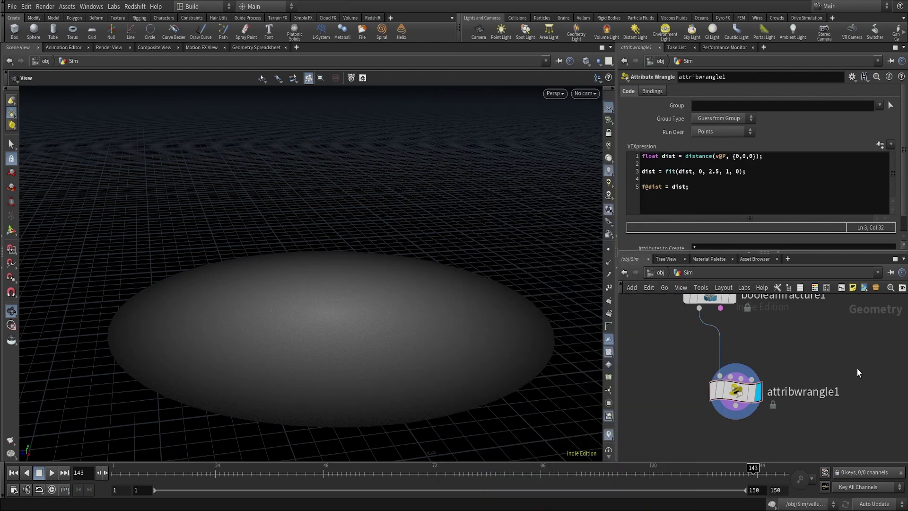
drag(472, 331, 392, 274)
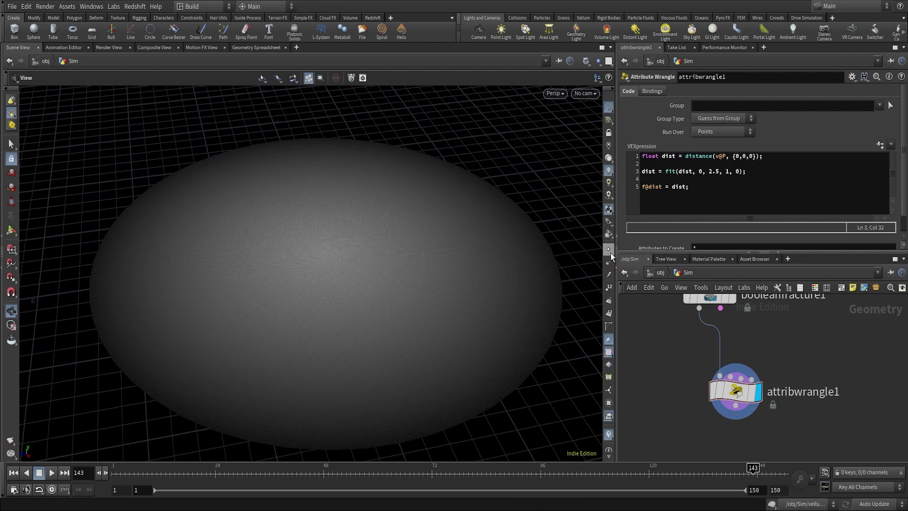
click(609, 289)
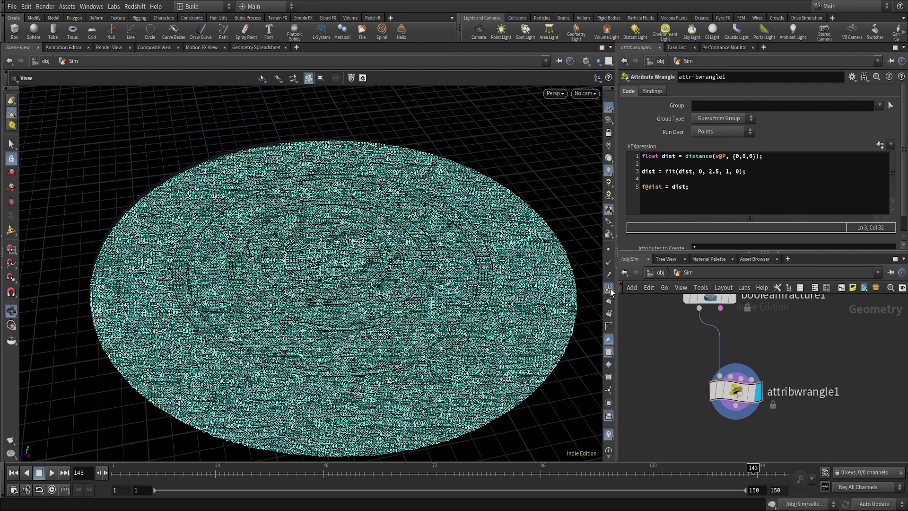
click(609, 289)
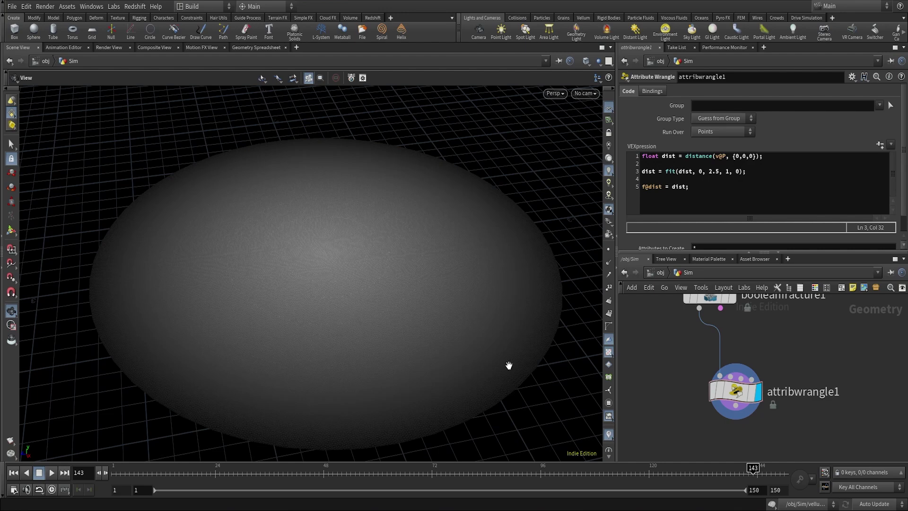
click(760, 173)
- Add dist += chf("offset") to the wrangle, create its spare parameter, and set Offset to 1
key(Return)
key(Return)
text(dist += chf("offset");)
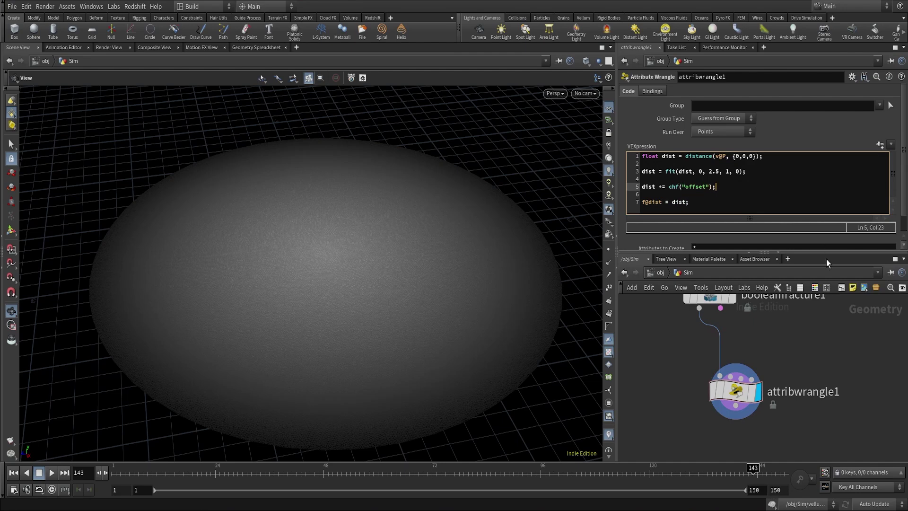
click(879, 145)
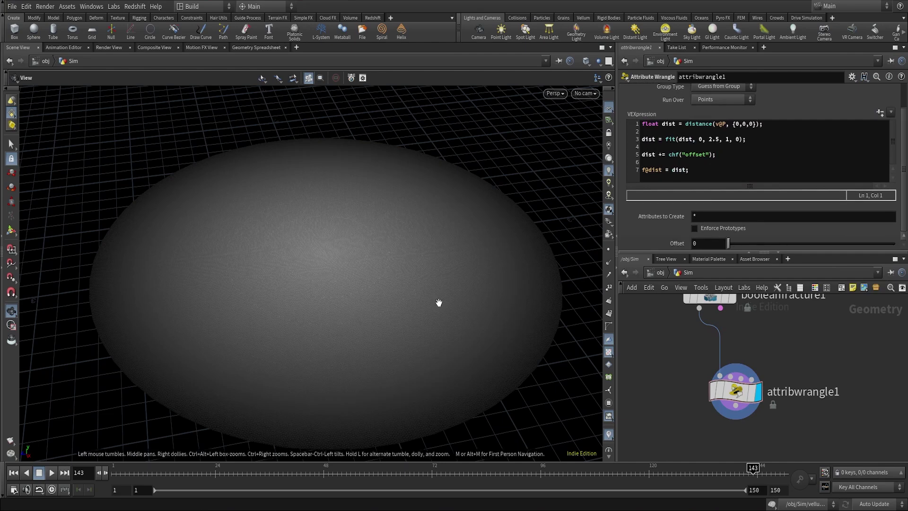
drag(729, 243, 685, 242)
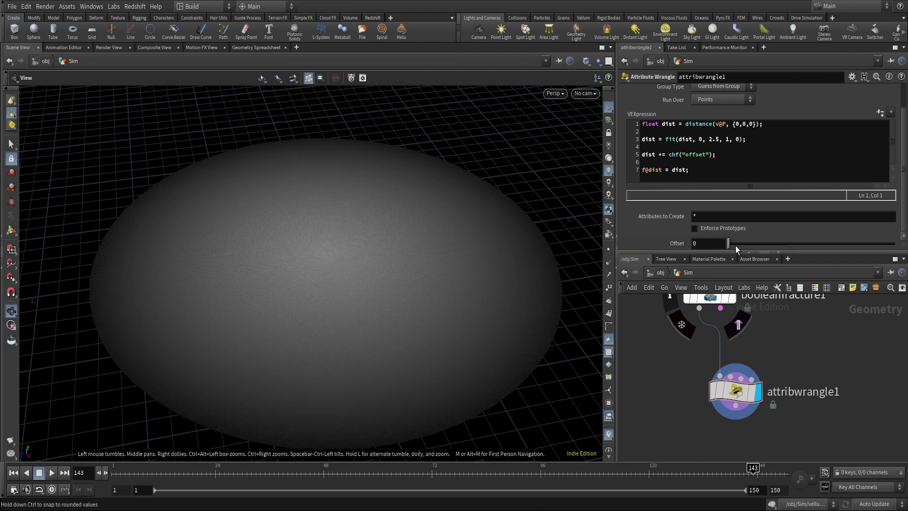
drag(727, 243, 896, 243)
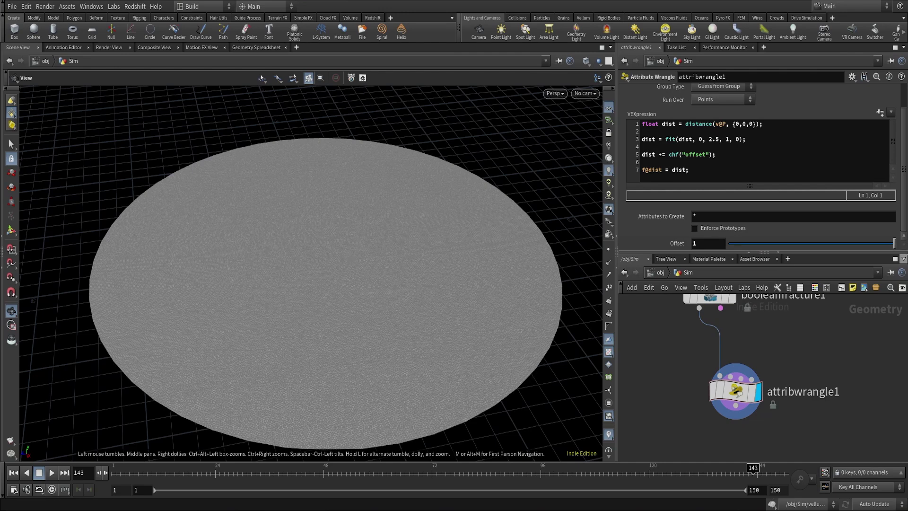
scroll(905, 196, up, 2)
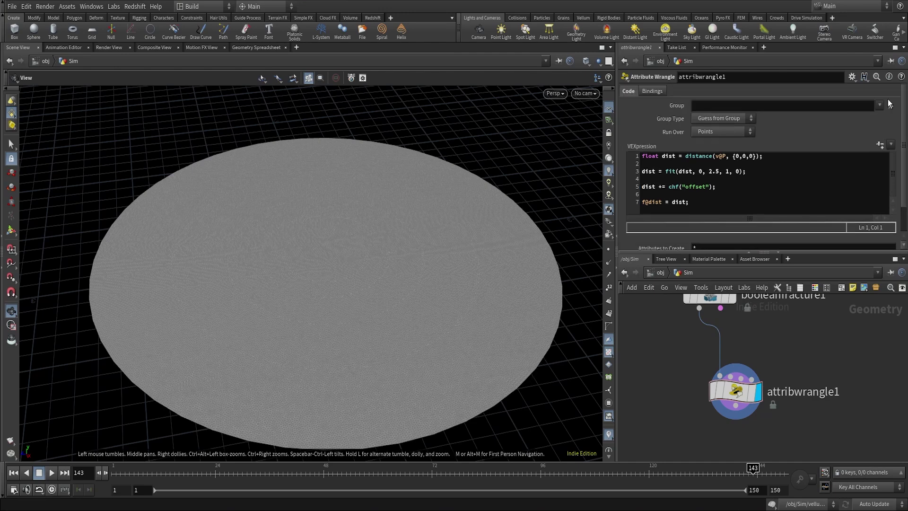
click(851, 77)
- Change the Offset parameter's range to -1 to 1 and reset Offset to 0
click(832, 90)
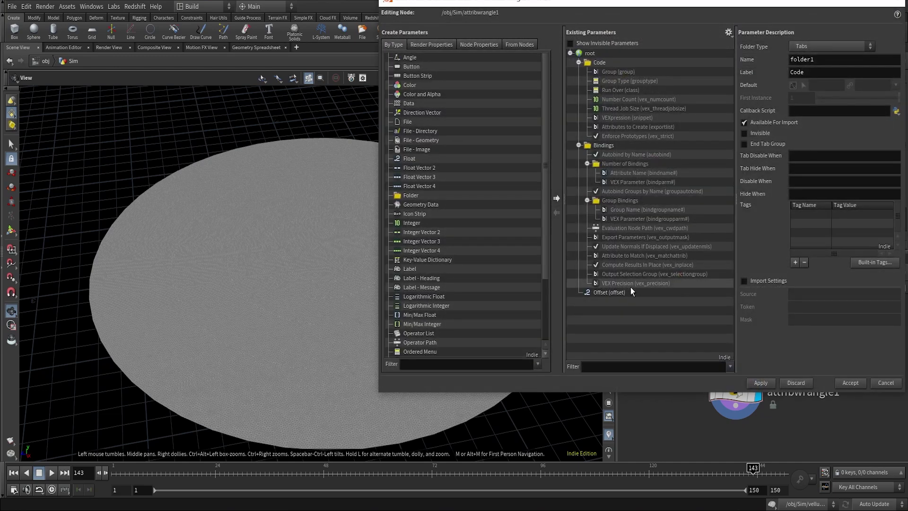
click(616, 292)
double_click(810, 208)
text(-1)
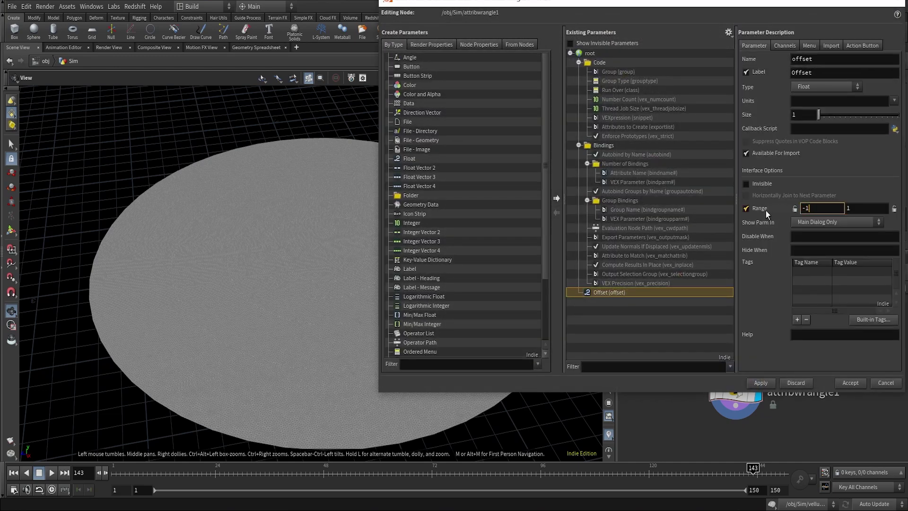
click(760, 384)
click(846, 383)
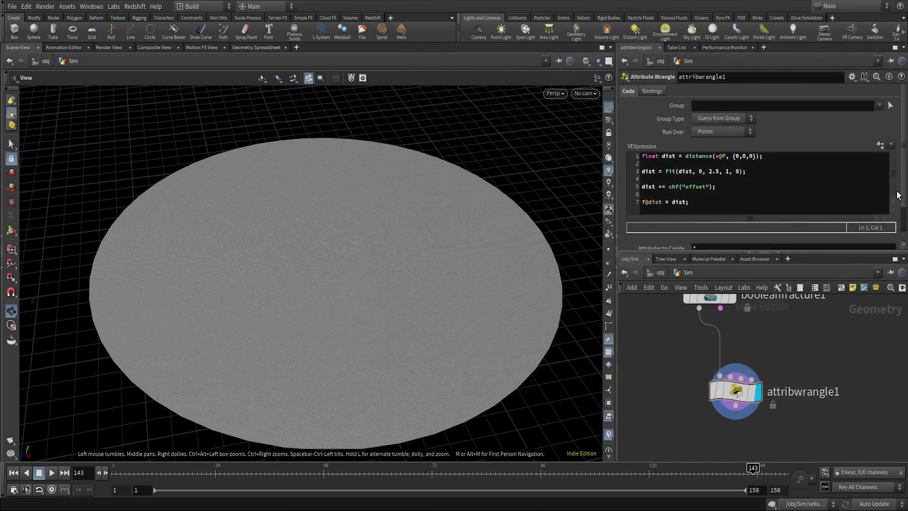
scroll(905, 179, down, 2)
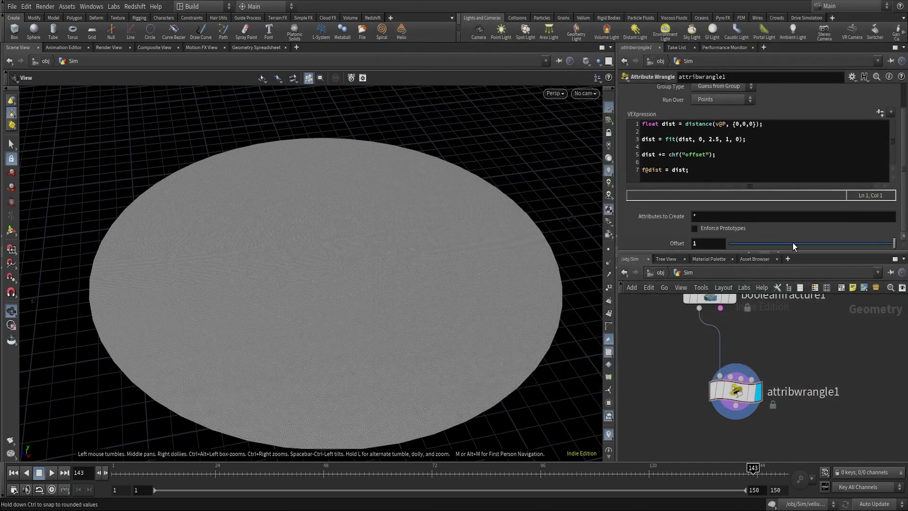
text(0)
key(Return)
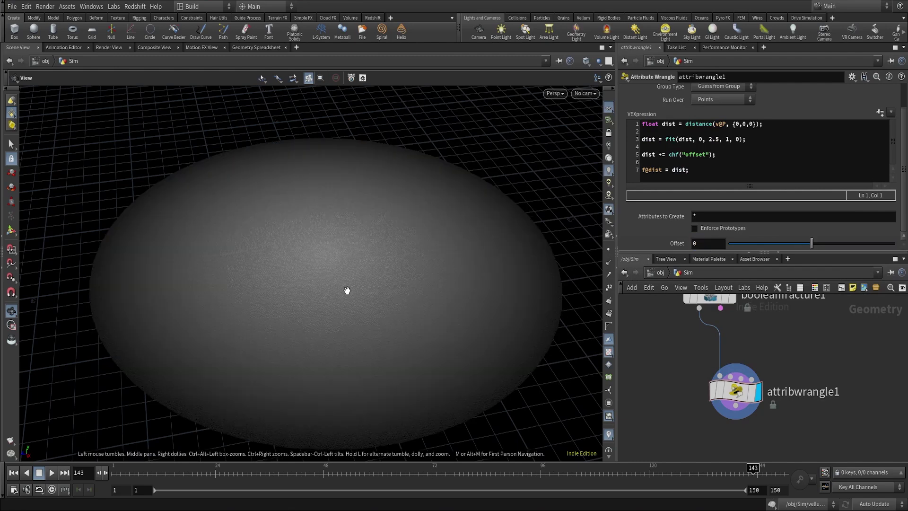
- Try Offset at 1, 0 and -1, finishing at 1 for a flat light-grey disc
drag(824, 243, 895, 243)
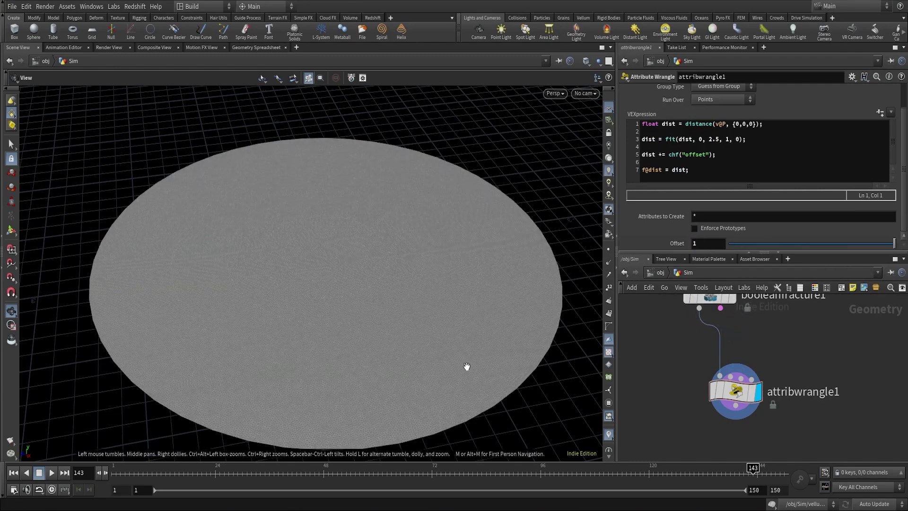
ctrl+middle_click(654, 248)
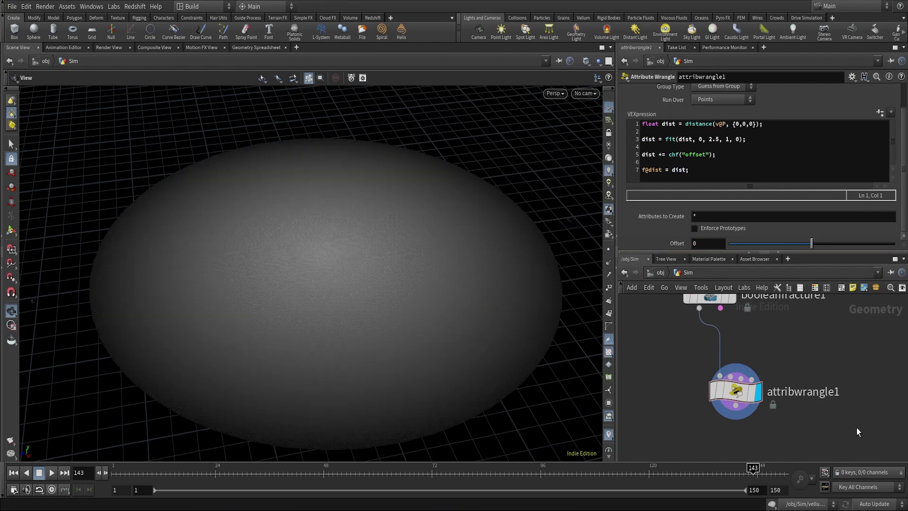
drag(811, 243, 728, 243)
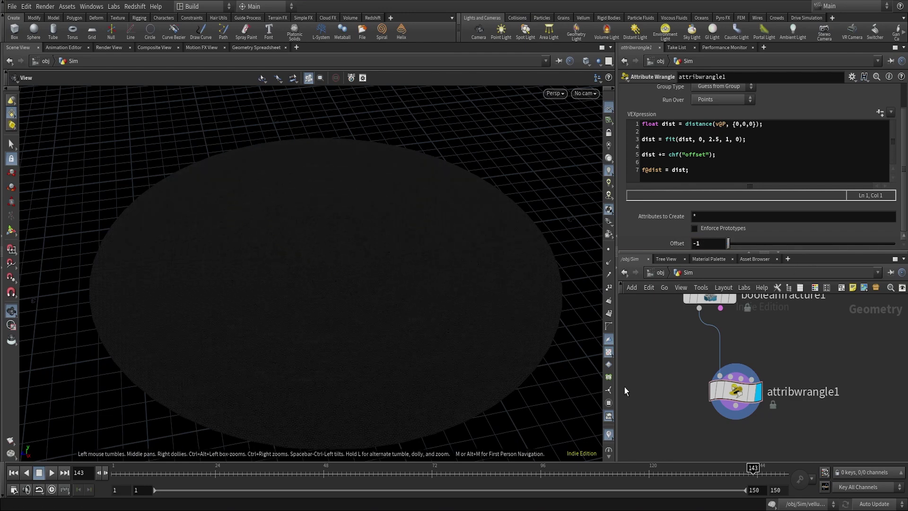
drag(734, 243, 904, 250)
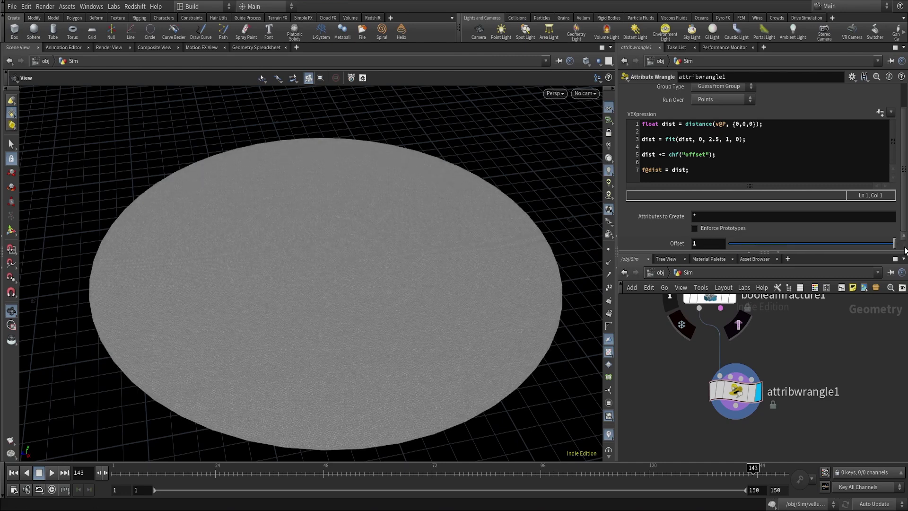
click(726, 155)
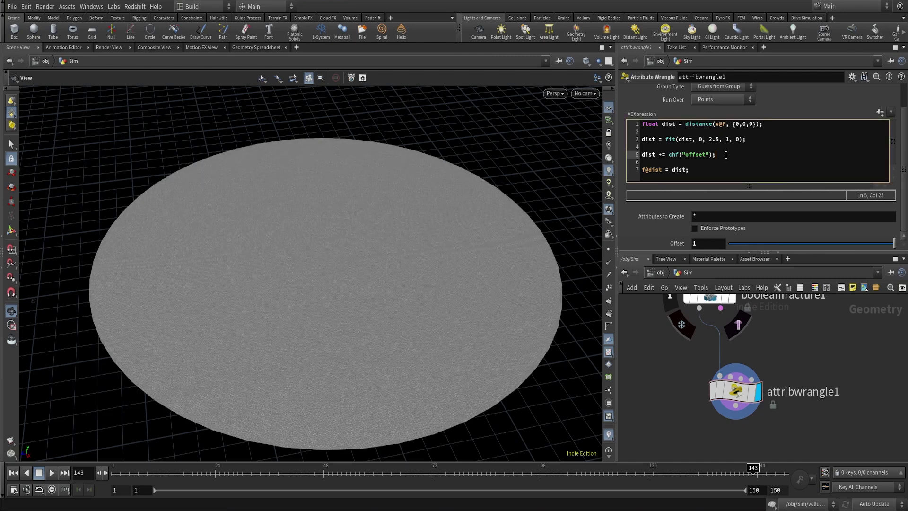
- Add the line dist = clamp(dist, 0, 1); and comment it out with //
key(Return)
key(Return)
text(dist )
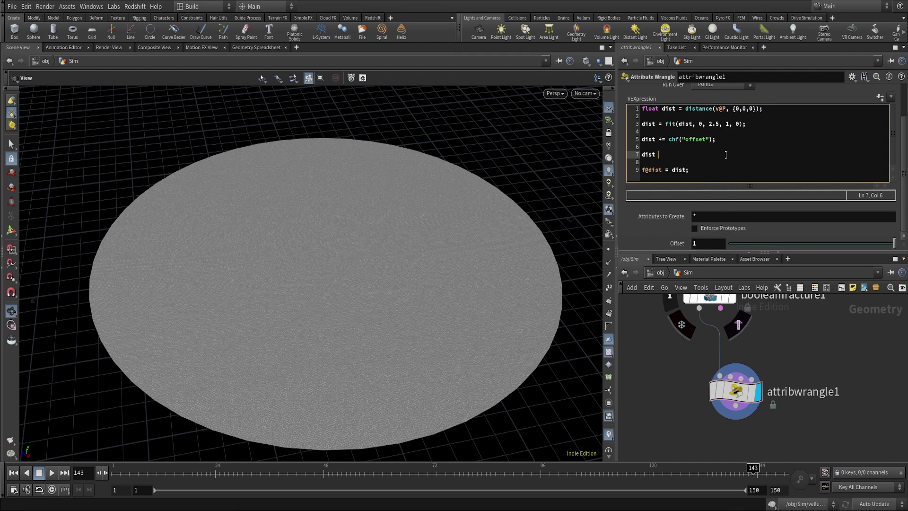
text(= clamp()
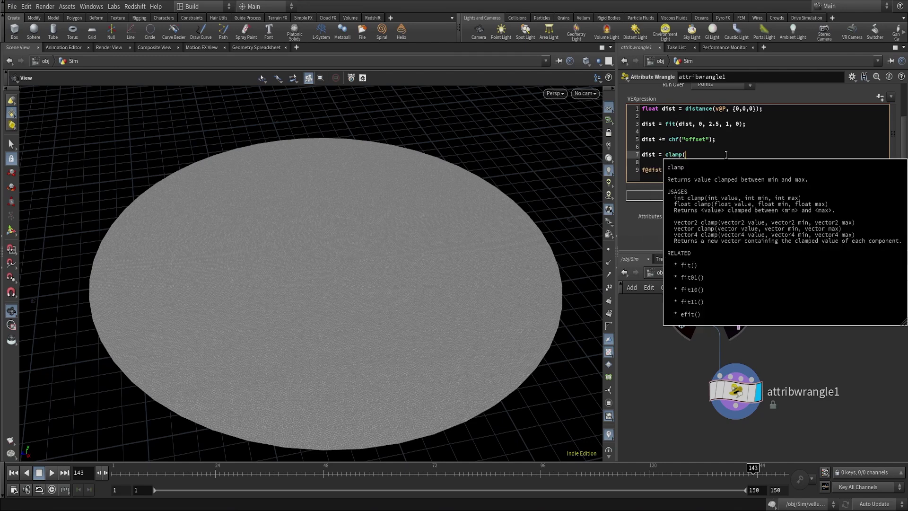
text(dist)
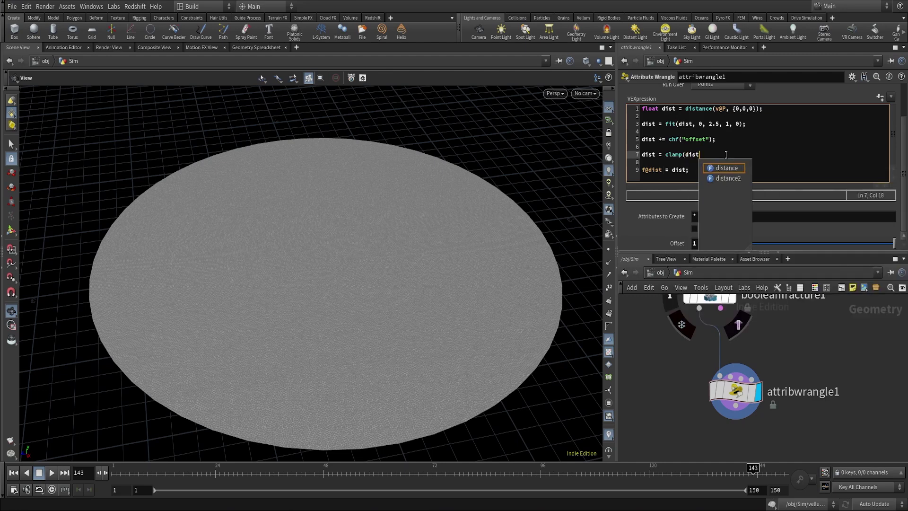
text(, 0, 1);)
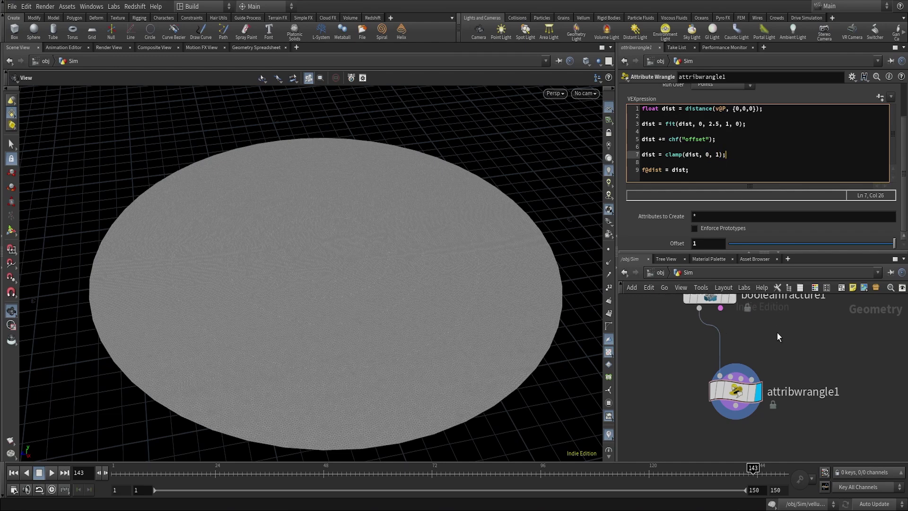
mouse_move(741, 242)
mouse_down()
mouse_move(800, 251)
mouse_move(894, 243)
mouse_up()
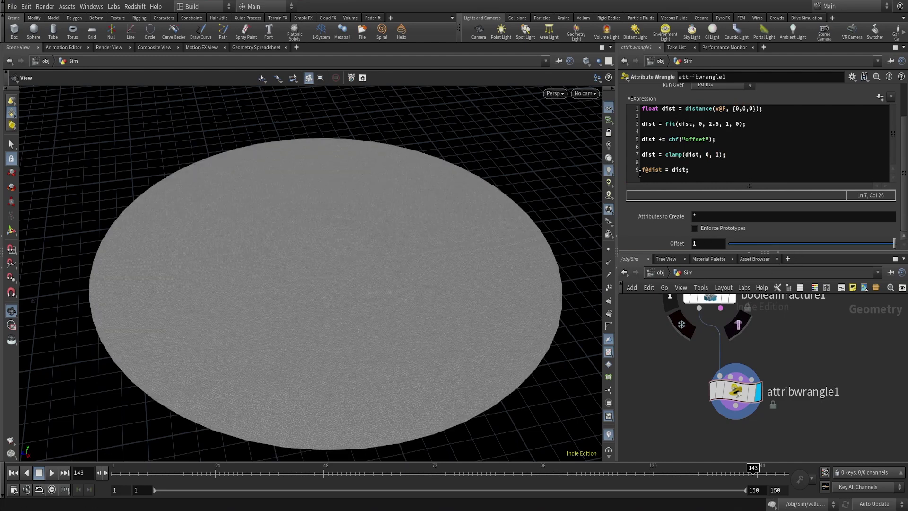
click(641, 154)
text(//)
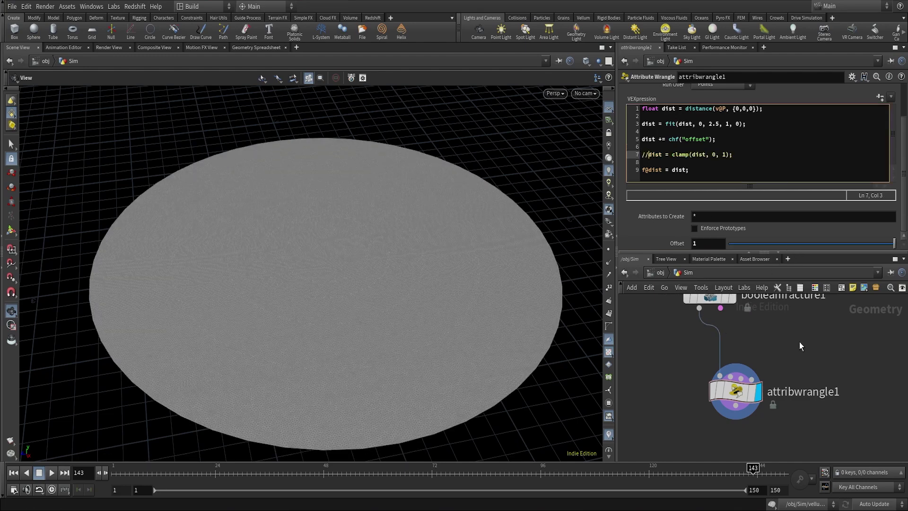
- Compare dist values in the Geometry Spreadsheet, sorted by dist, at Offset -1, 0 and 1
click(259, 47)
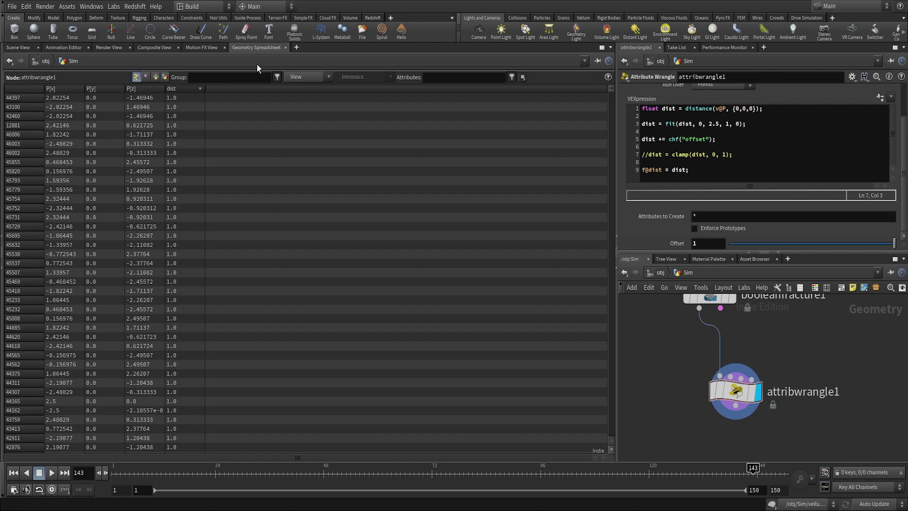
click(178, 89)
click(192, 89)
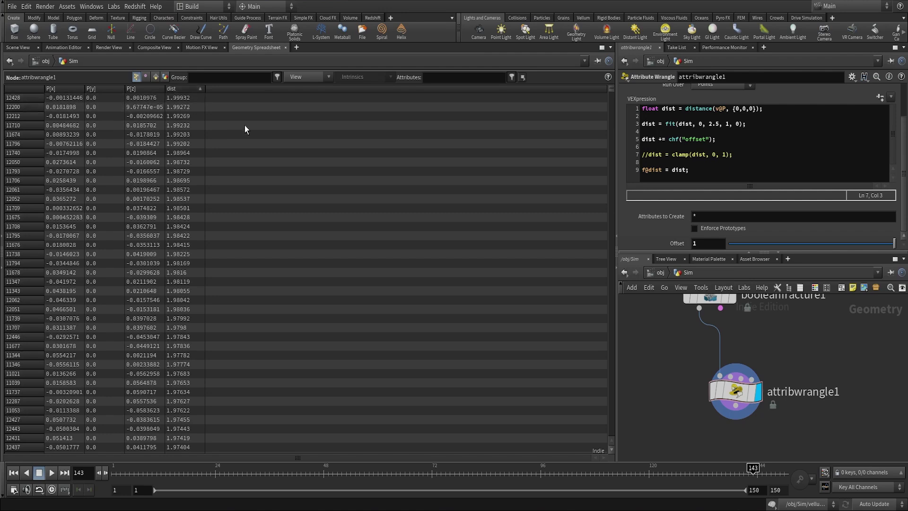
drag(762, 245, 702, 243)
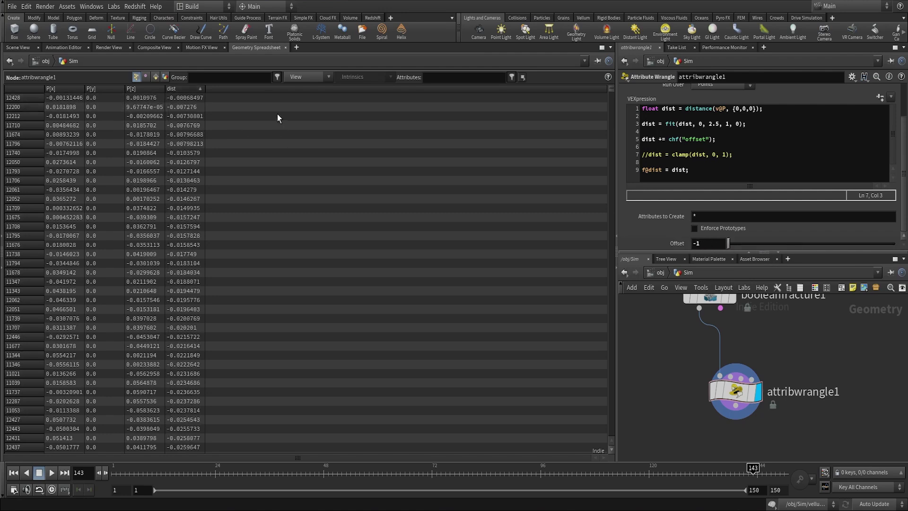
click(184, 87)
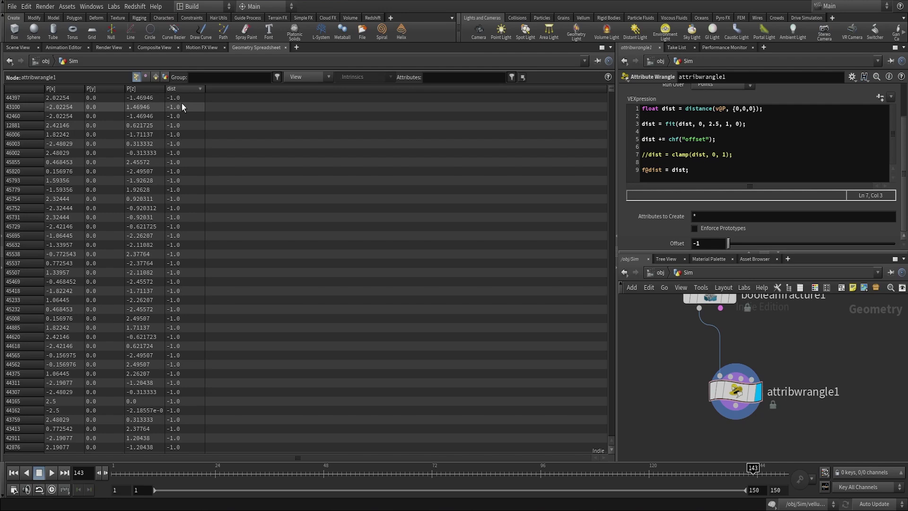
click(179, 89)
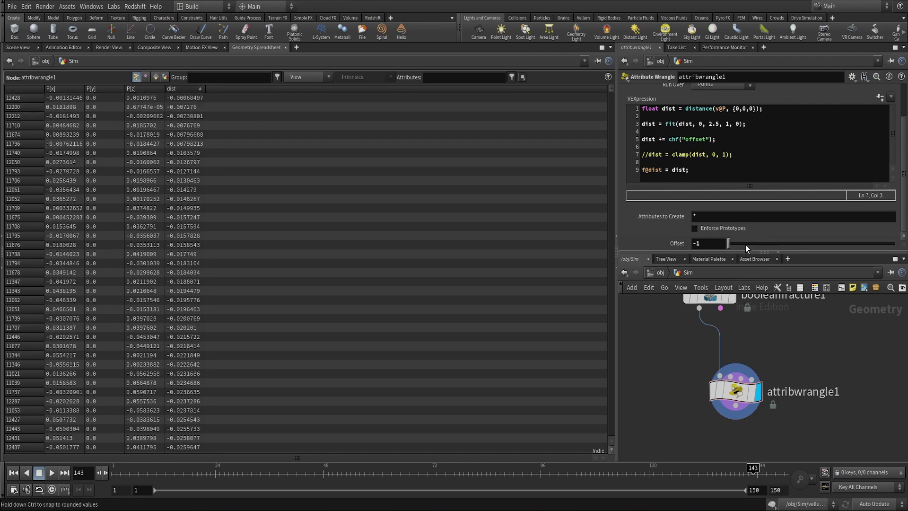
key(Return)
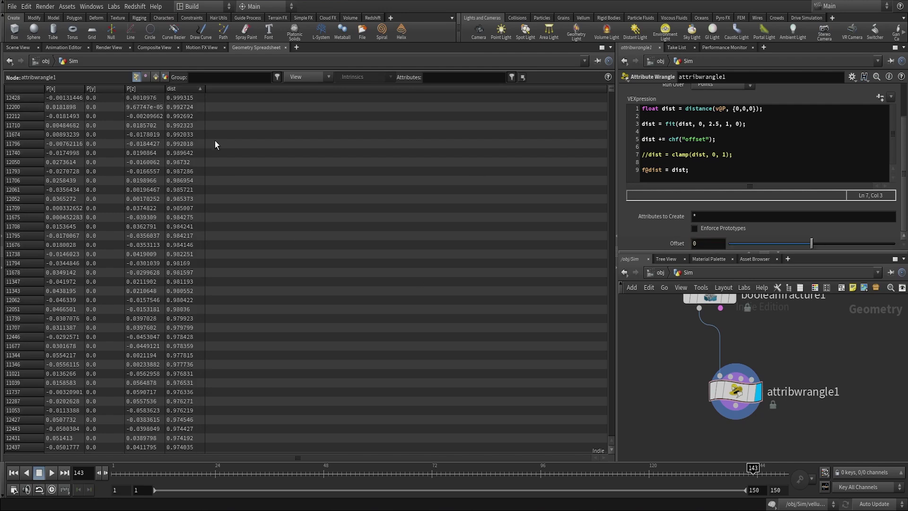
click(178, 90)
click(182, 87)
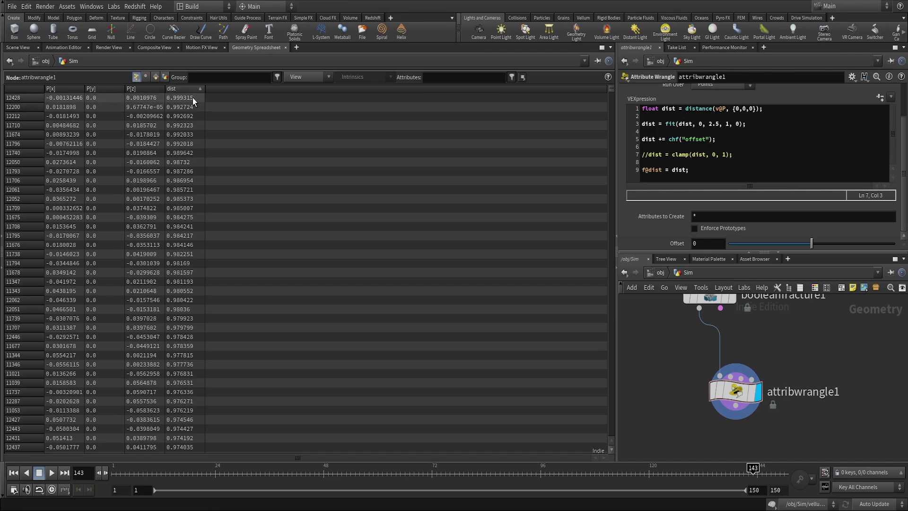
drag(812, 243, 895, 243)
- Uncomment the clamp line and retest Offset at 1 and around -0.27 in the Scene View
key(BackSpace)
key(BackSpace)
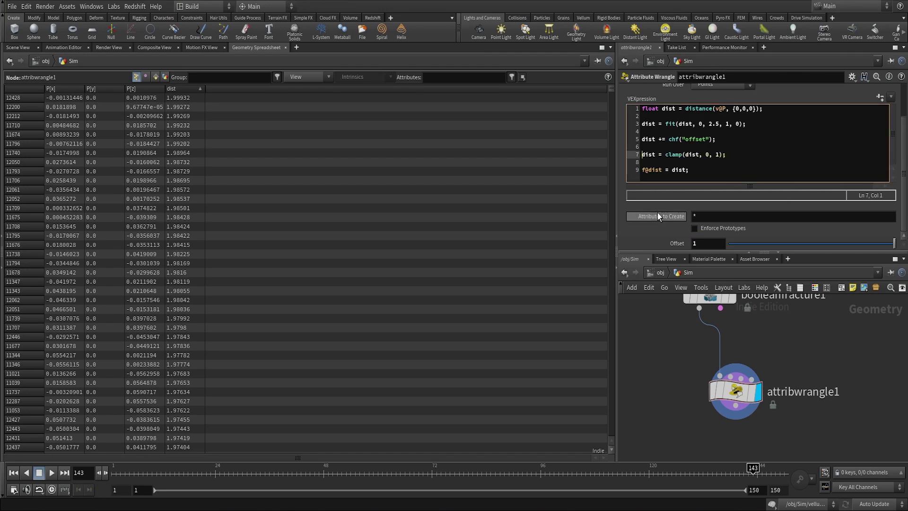
drag(739, 243, 891, 243)
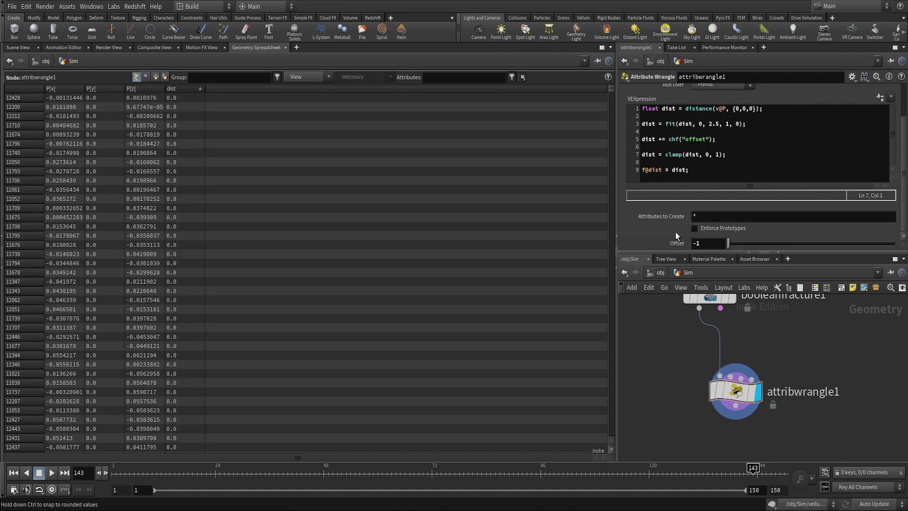
drag(729, 243, 893, 243)
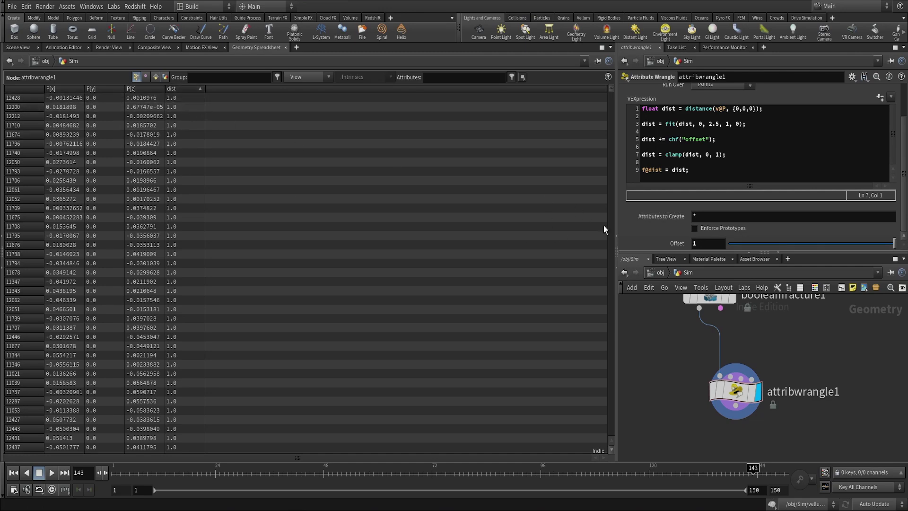
click(19, 47)
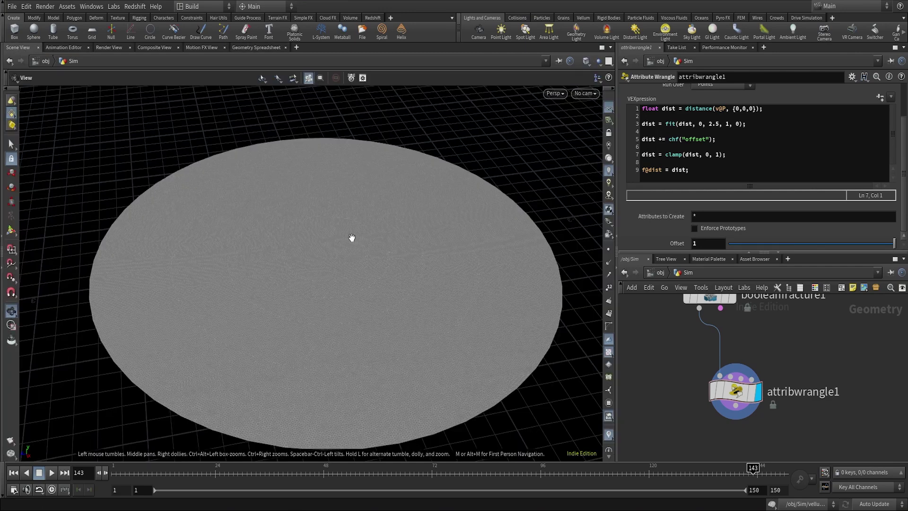
- Keyframe Offset at -1 on frame 1 and 1 near frame 246, with the range ending at 250
drag(753, 243, 649, 247)
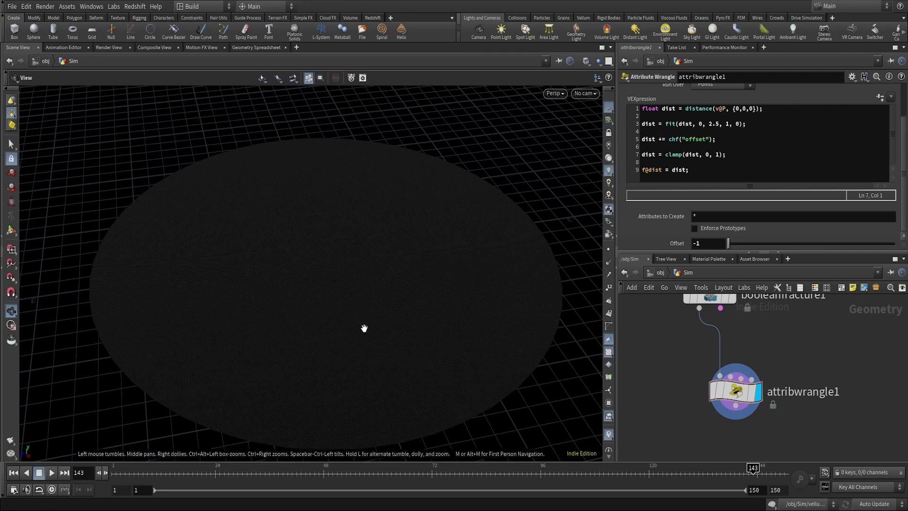
drag(128, 475, 113, 473)
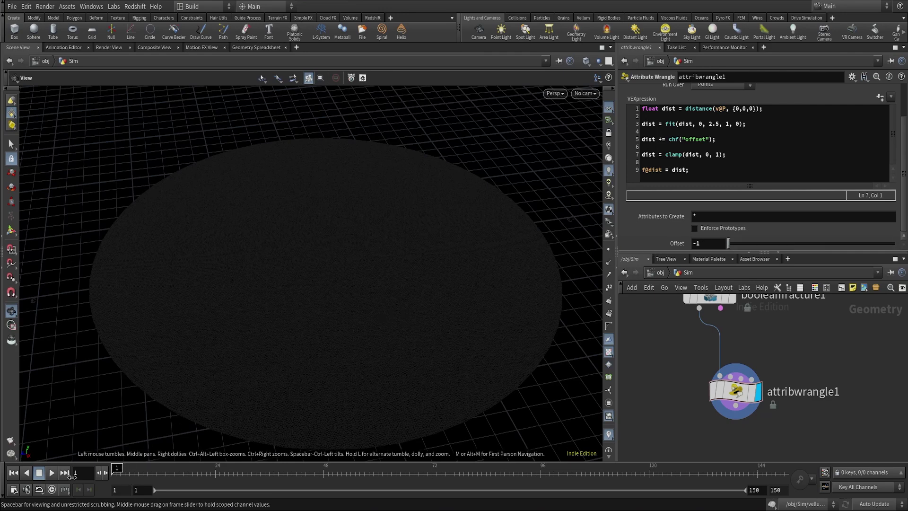
alt+click(674, 243)
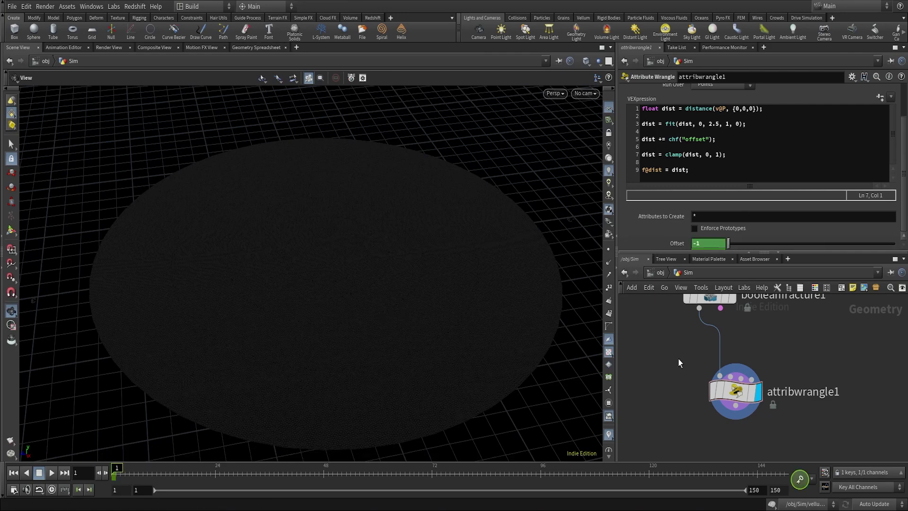
click(782, 472)
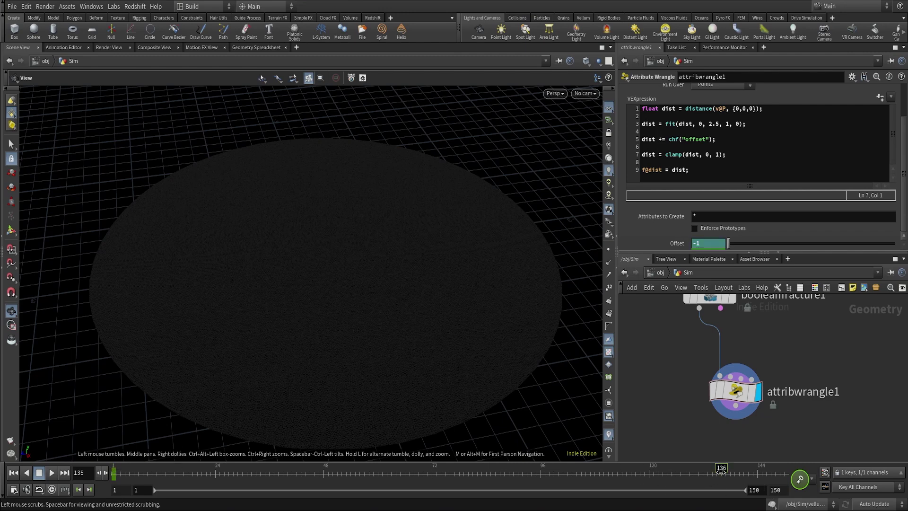
text(250)
key(Return)
click(774, 473)
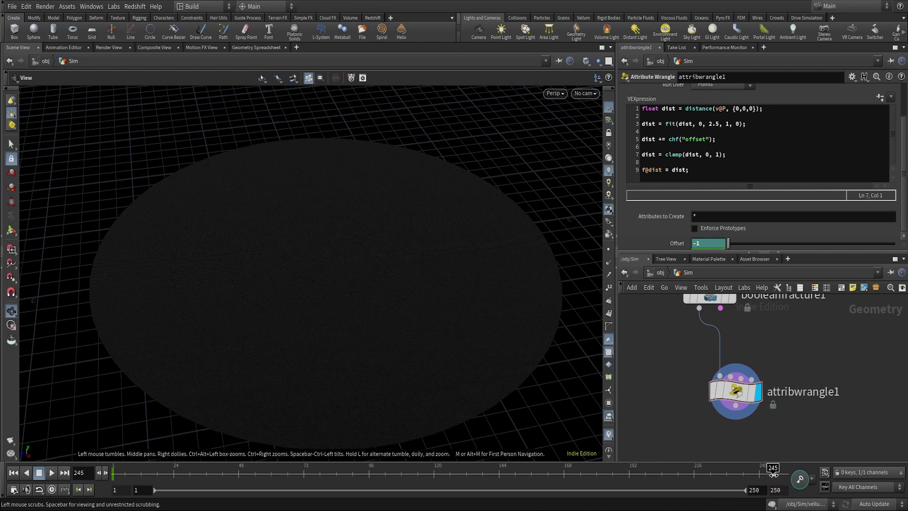
drag(796, 243, 893, 242)
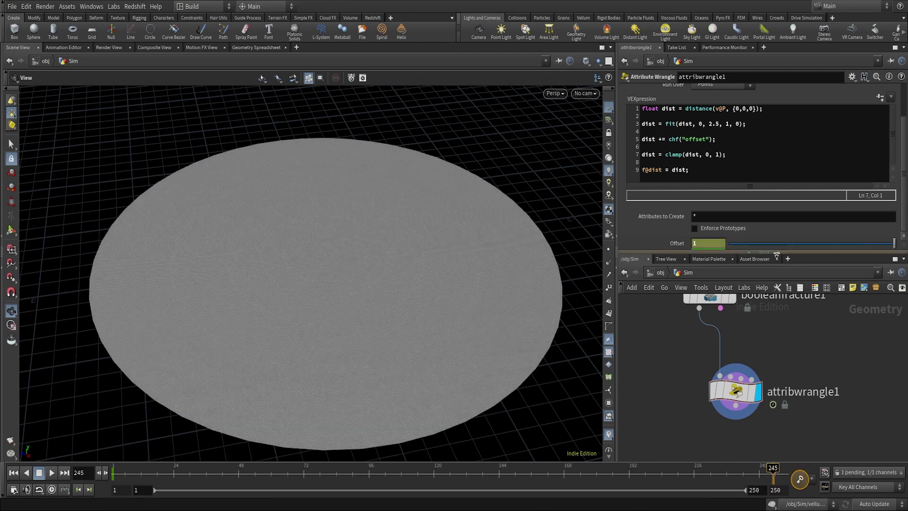
- Shorten the frame range to end at 150 and scrub to check the animated brightness
drag(496, 473, 490, 472)
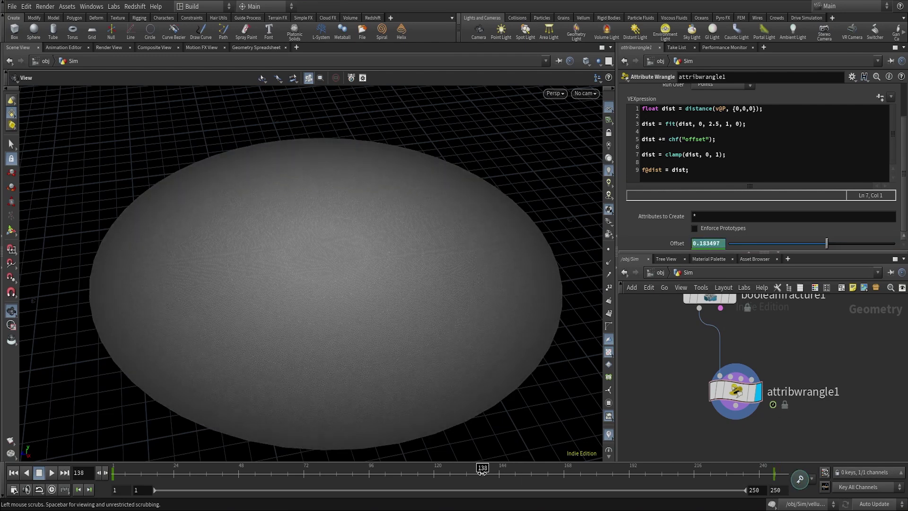
drag(476, 473, 357, 475)
key(BackSpace)
key(BackSpace)
key(BackSpace)
text(150)
key(Return)
drag(389, 476, 780, 476)
key(Right)
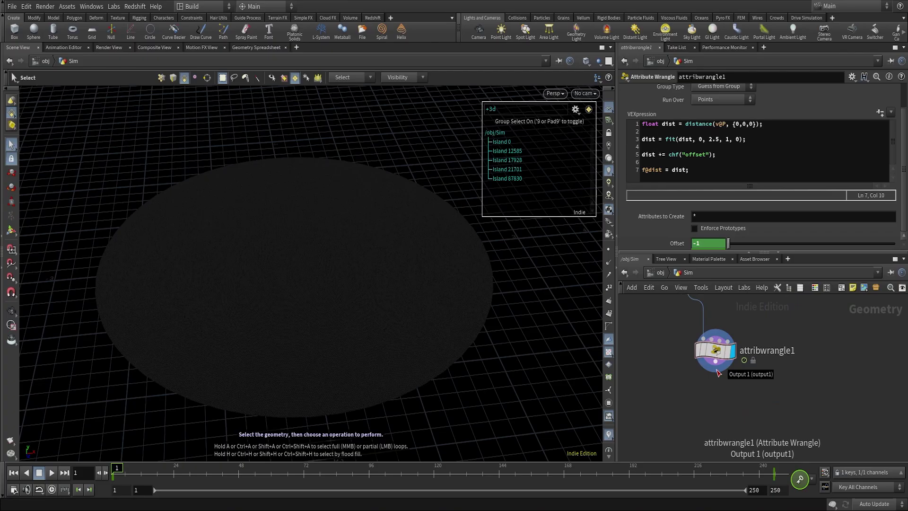
click(718, 373)
- Add an Attribute Remap node below attribwrangle1 and make it the displayed node
key(Tab)
text(arem)
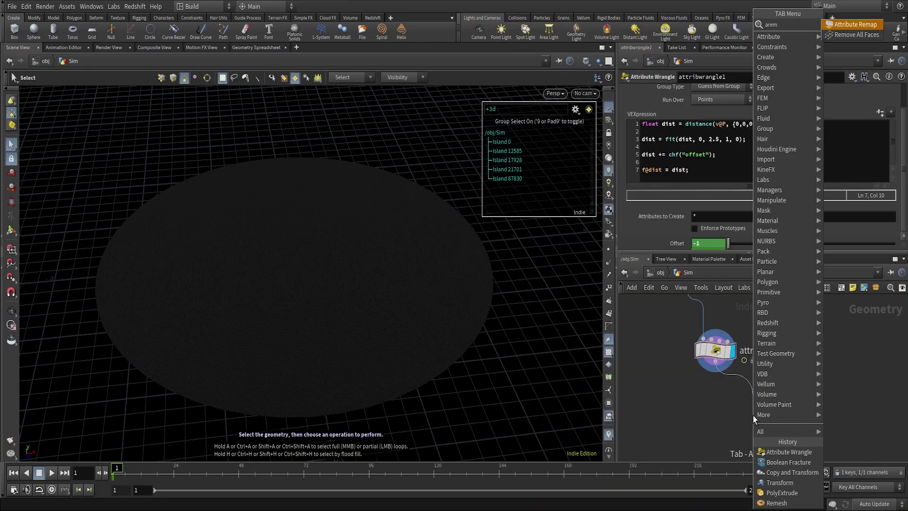
key(Return)
click(736, 432)
click(752, 433)
drag(235, 472, 329, 473)
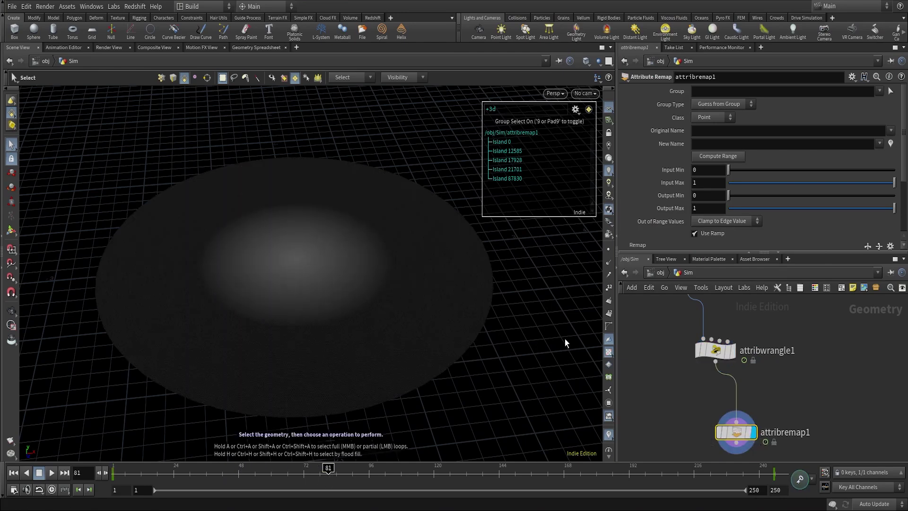
click(371, 473)
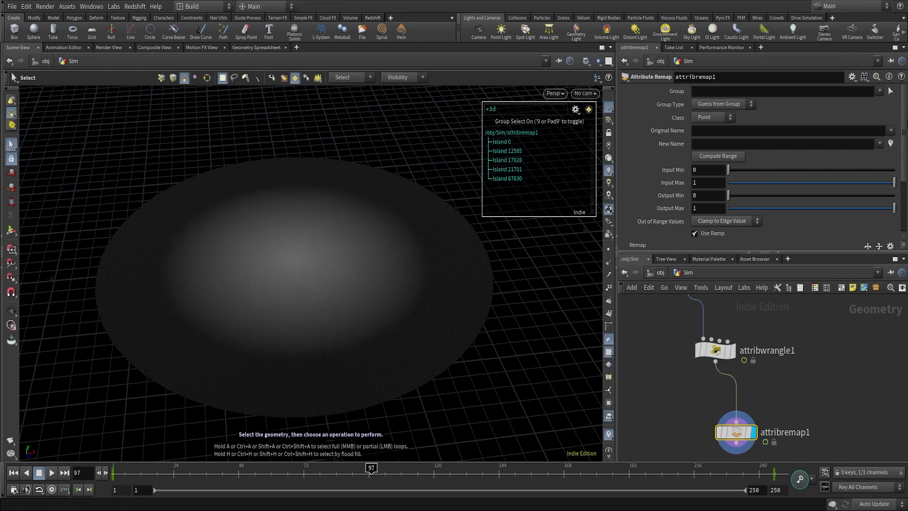
- Remap dist onto itself, pulling the ramp points together for a sharp 0-to-1 step near 0.496
click(894, 144)
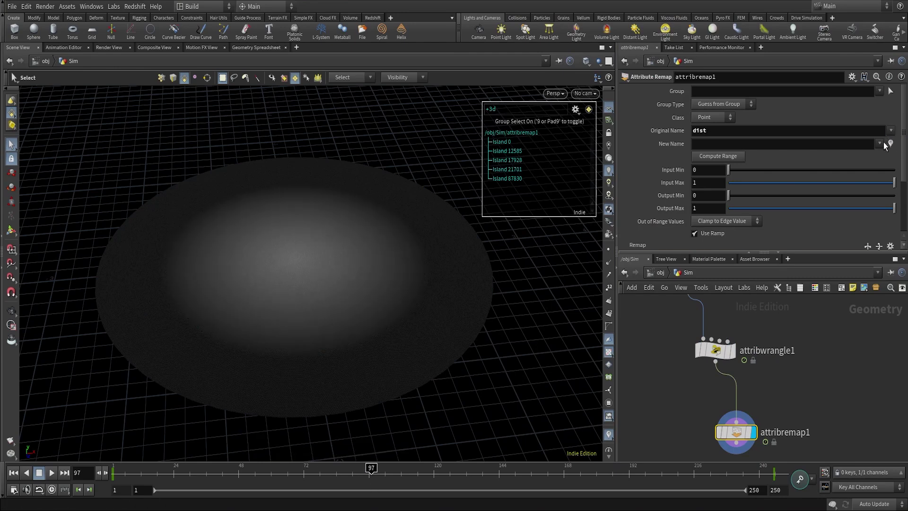
click(880, 156)
scroll(756, 213, down, 4)
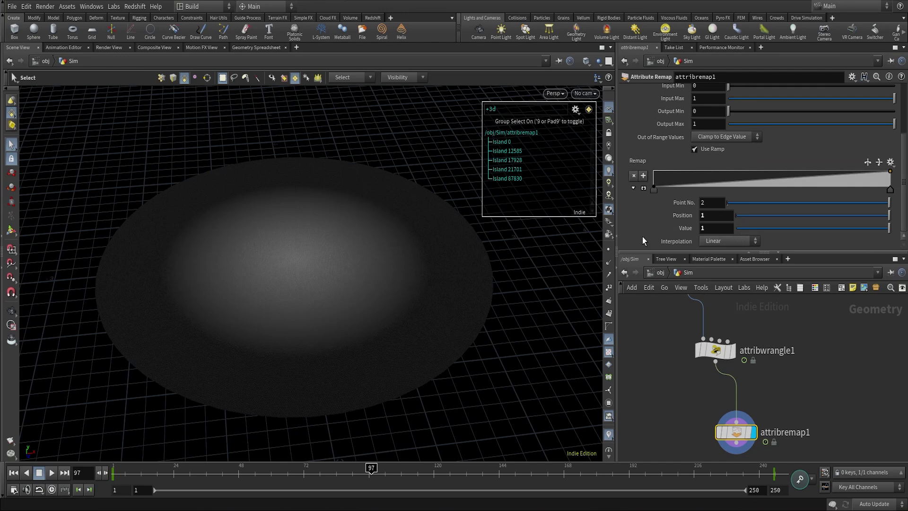
drag(657, 191, 767, 195)
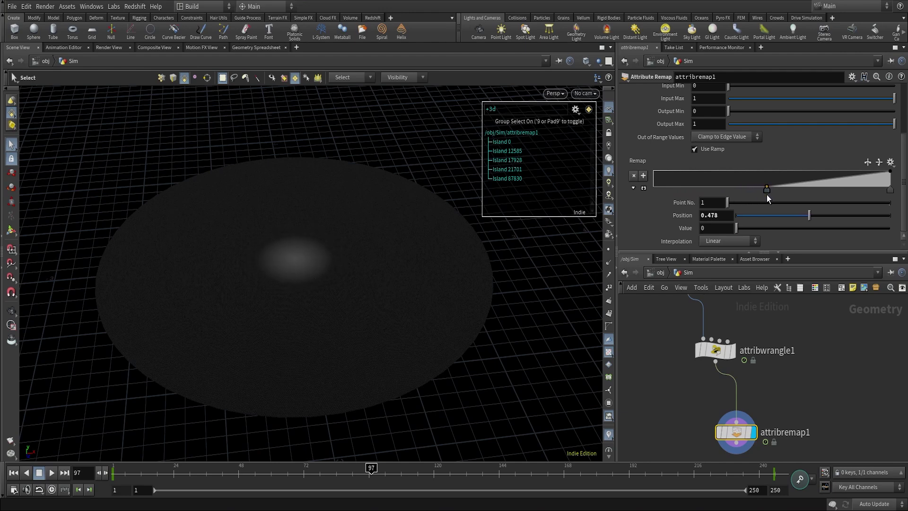
drag(889, 189, 770, 188)
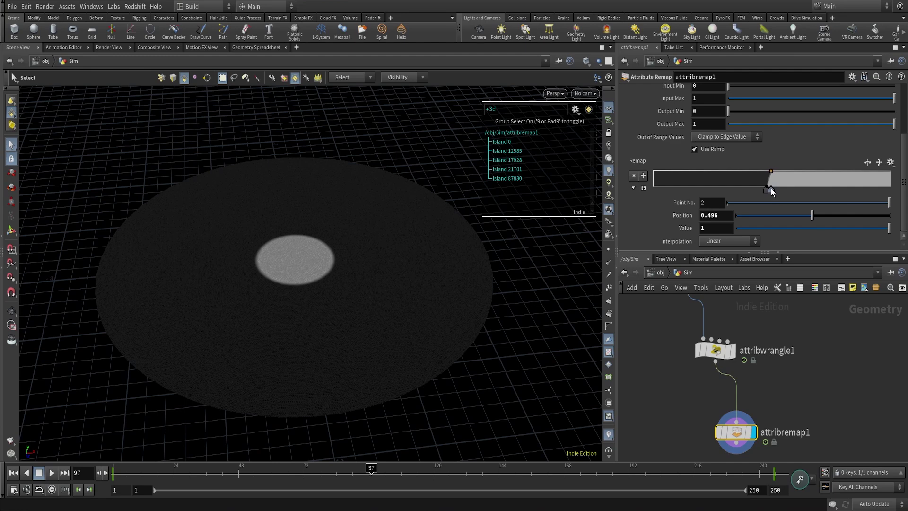
drag(403, 468, 113, 468)
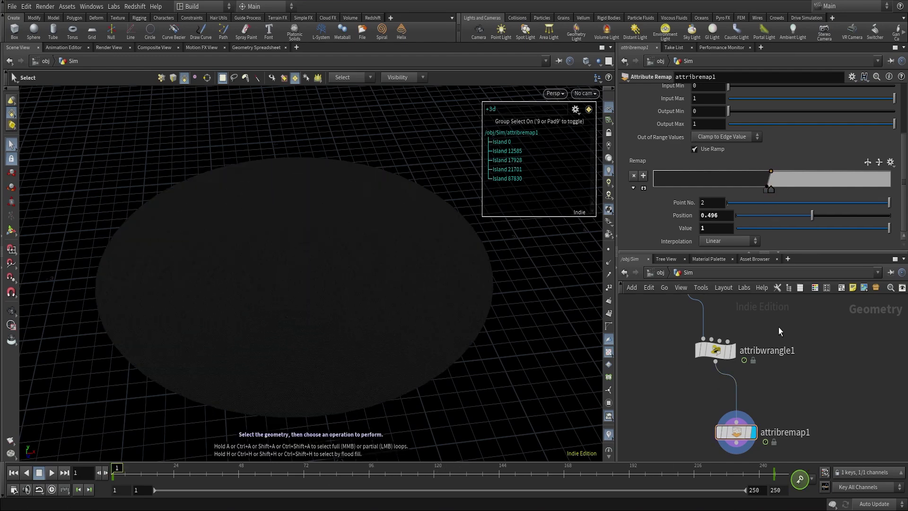
scroll(778, 327, down, 3)
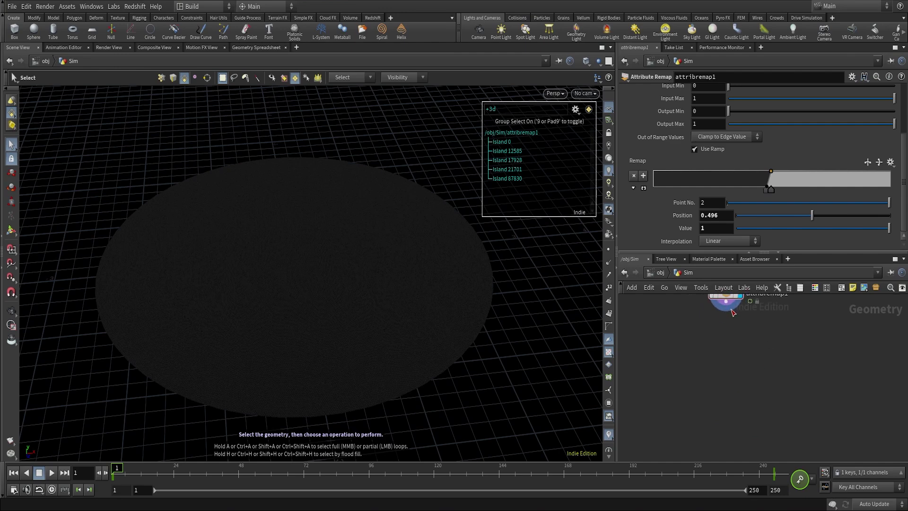
- Add a For-Each Connected Piece loop below connectivity1
click(727, 311)
key(Tab)
text(forea)
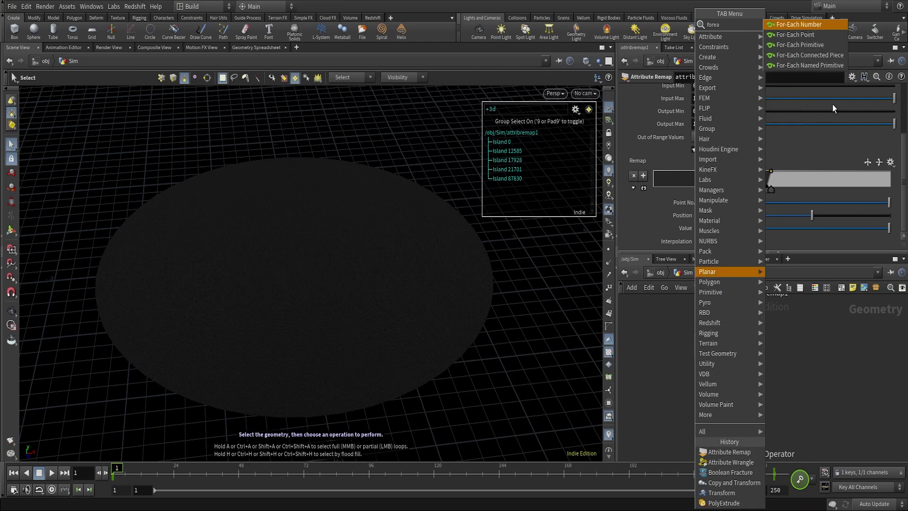
click(809, 55)
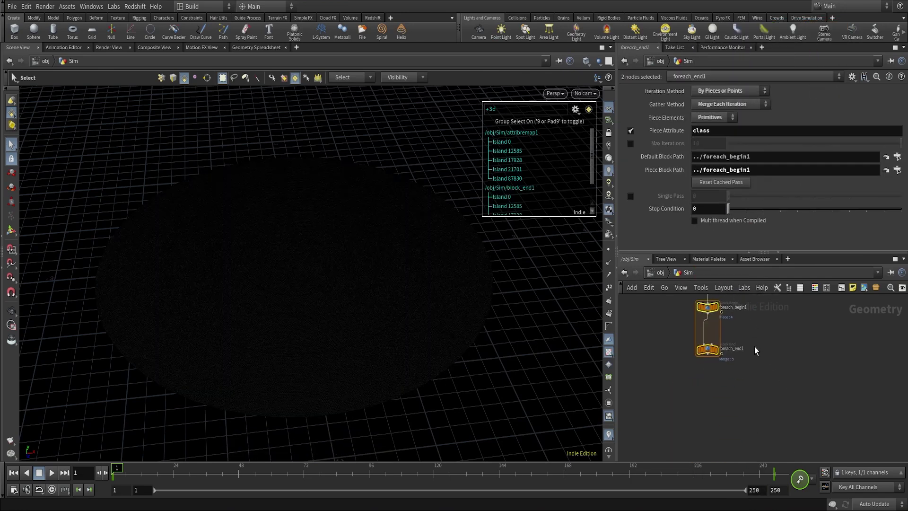
click(755, 350)
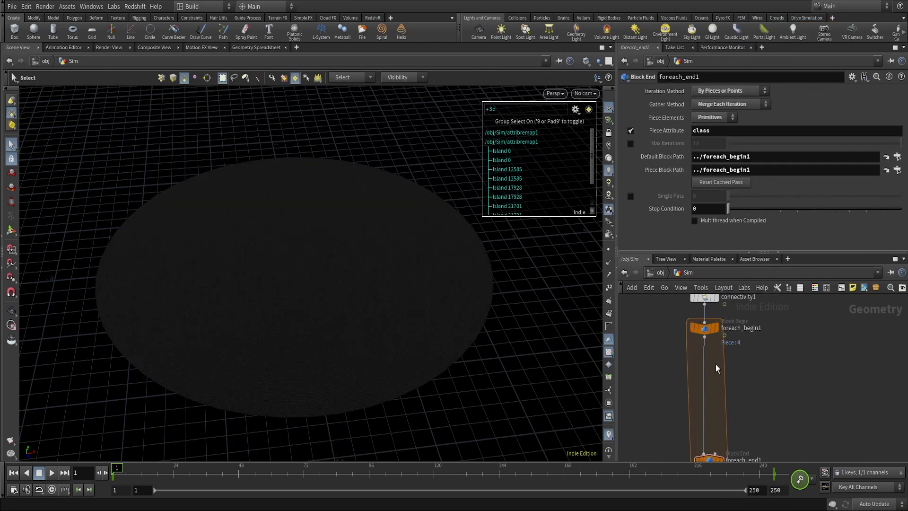
- Add an Attribute Promote node for the loop
key(Tab)
text(apro)
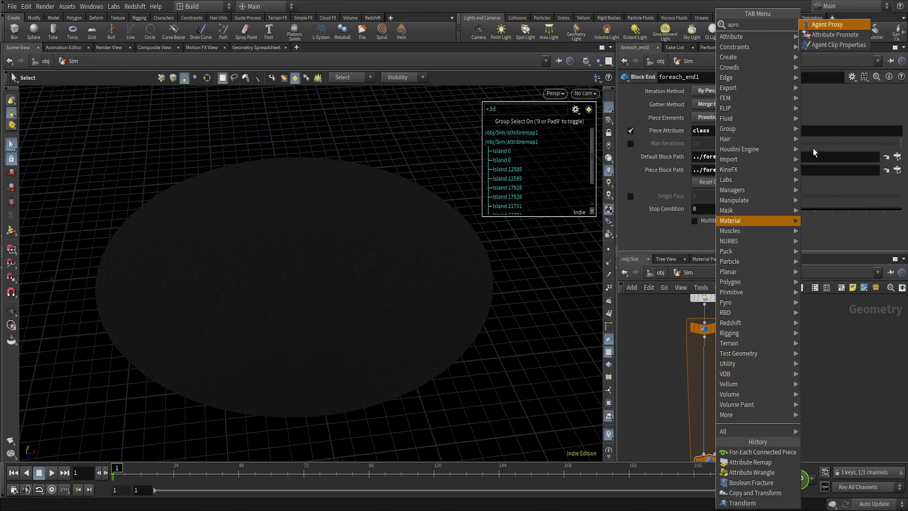
click(825, 36)
- Place attribpromote1 inside the loop, promoting dist from Point to Detail using Maximum
click(704, 369)
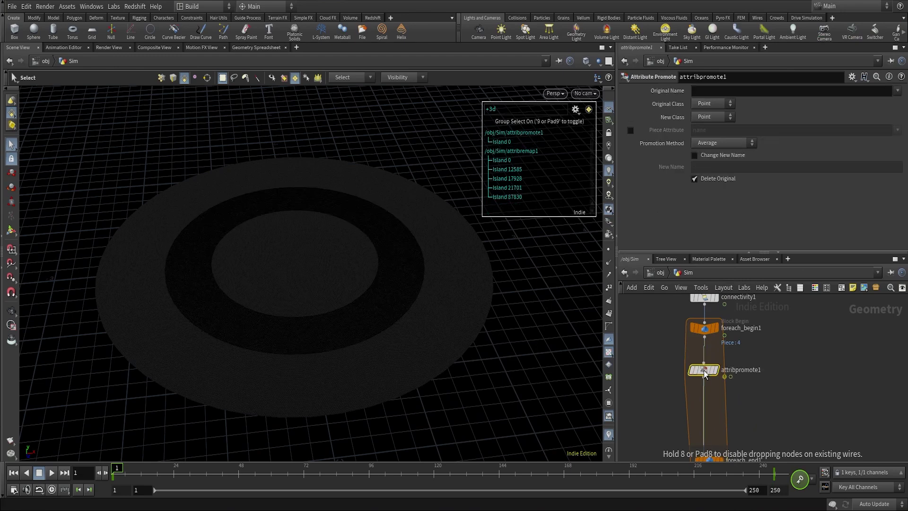
click(897, 91)
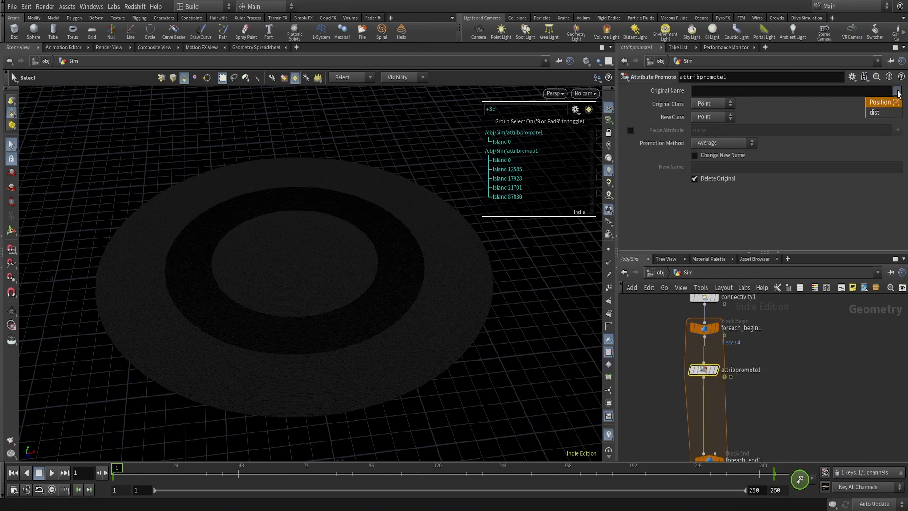
click(874, 112)
click(717, 104)
click(716, 104)
click(712, 115)
click(708, 127)
click(709, 143)
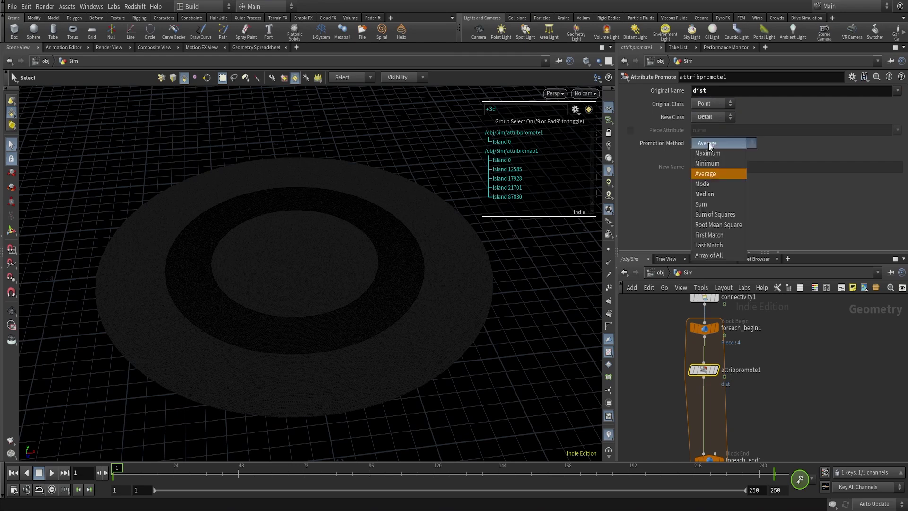
click(706, 157)
- Scrub the timeline to preview the per-piece maximum dist
drag(129, 471, 187, 468)
drag(306, 471, 203, 470)
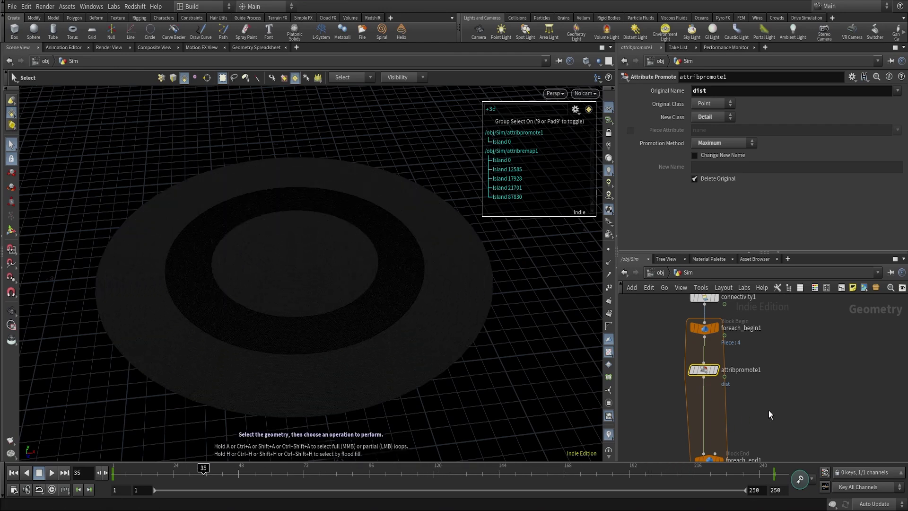
click(769, 409)
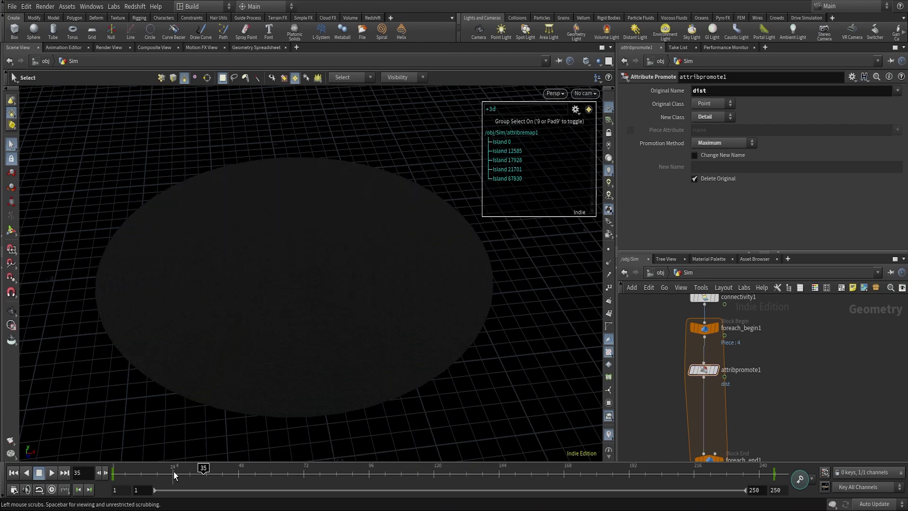
drag(227, 468, 455, 467)
middle_drag(732, 405, 704, 347)
key(Tab)
- Add a second Attribute Promote inside the loop, promoting dist back from Detail
text(apr)
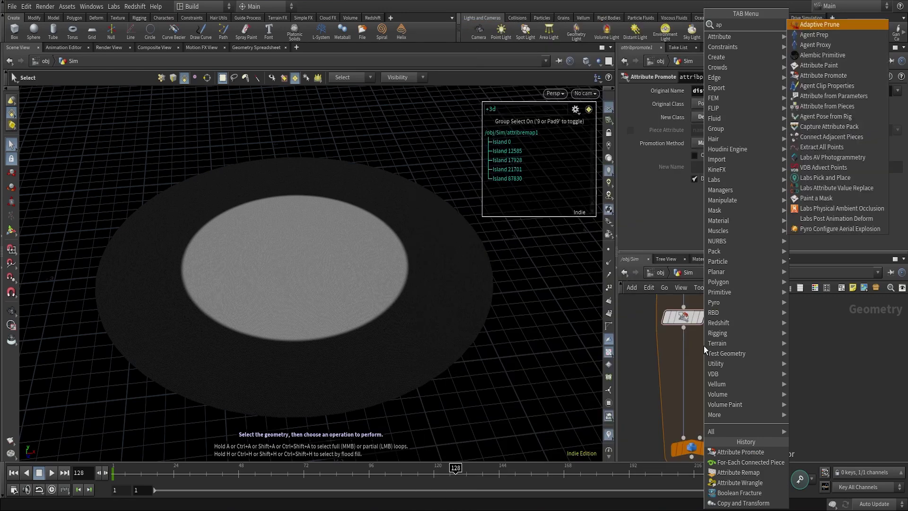
key(Return)
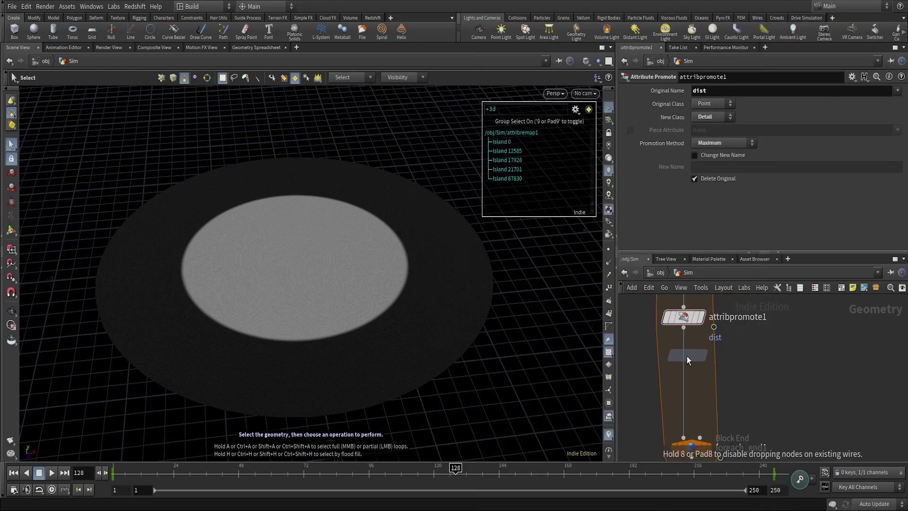
click(682, 366)
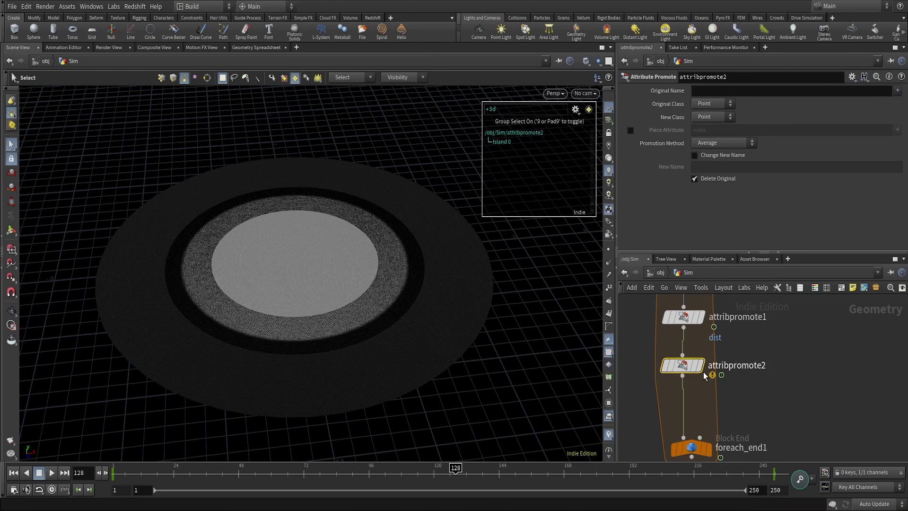
click(714, 103)
click(708, 144)
click(892, 103)
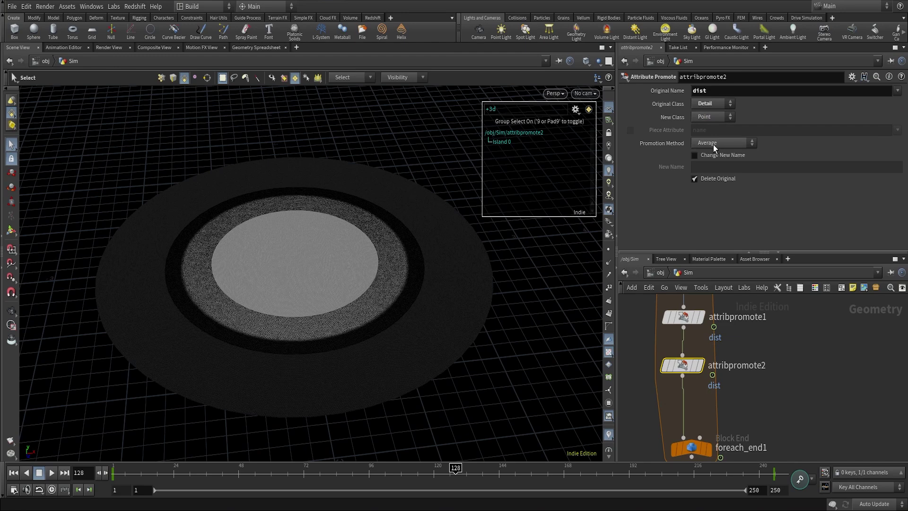
- Display foreach_end1 and scrub frames to watch whole pieces light up uniformly
drag(160, 477, 561, 472)
click(389, 470)
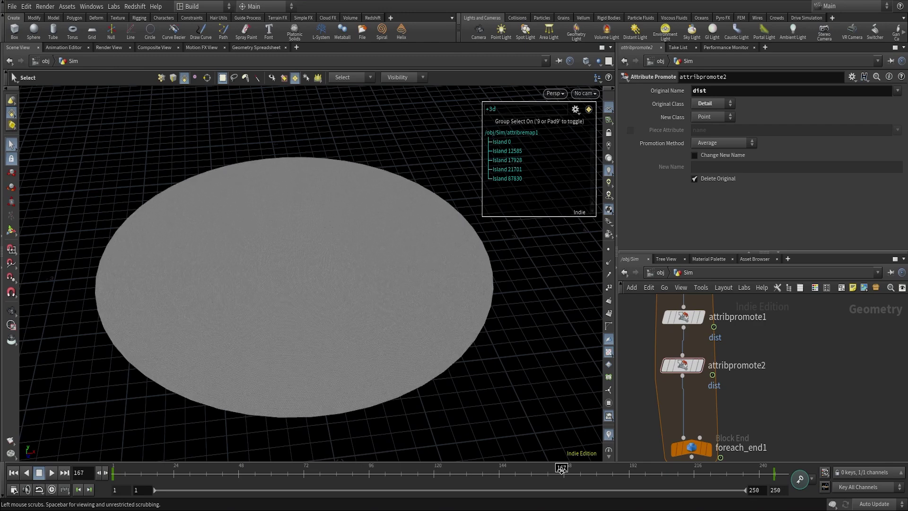
scroll(775, 385, down, 3)
scroll(727, 350, up, 4)
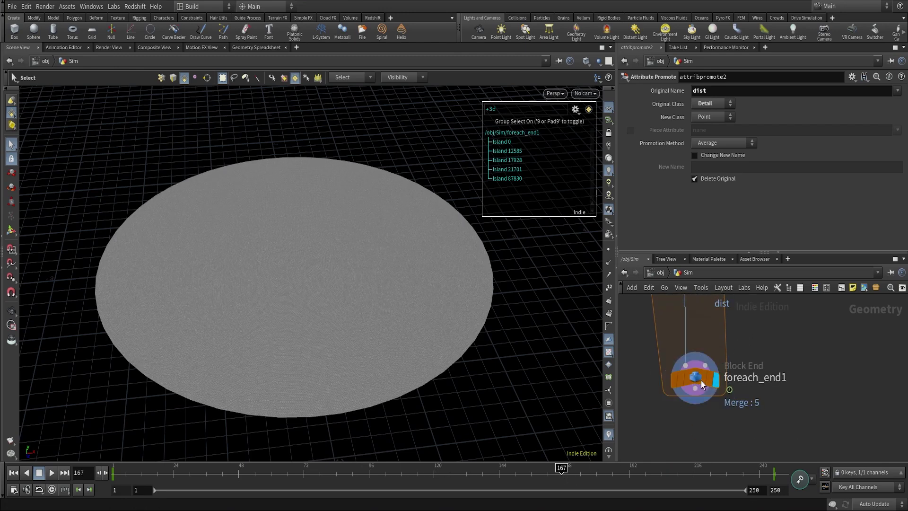
click(699, 379)
drag(409, 469, 213, 468)
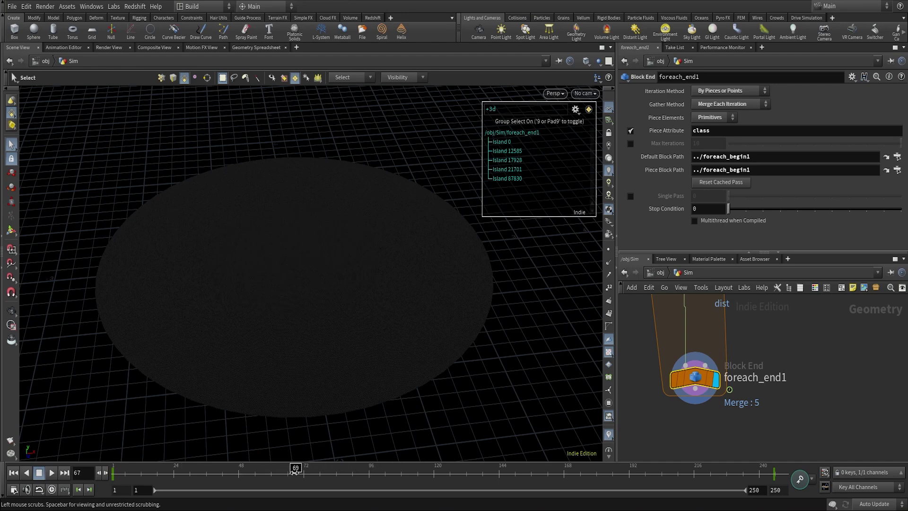
drag(315, 476, 486, 488)
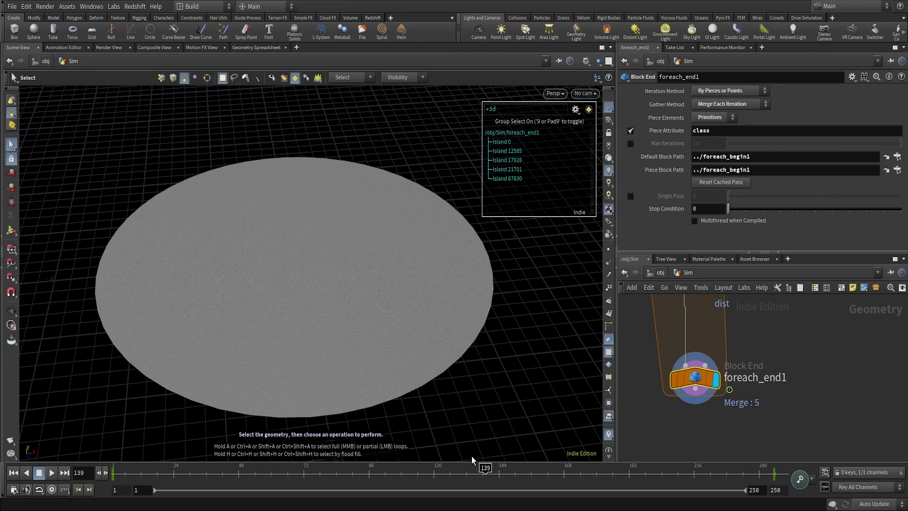
middle_drag(744, 327, 747, 402)
- Insert a PolyExtrude node after attribpromote2, extruding each piece by 0.1
key(Tab)
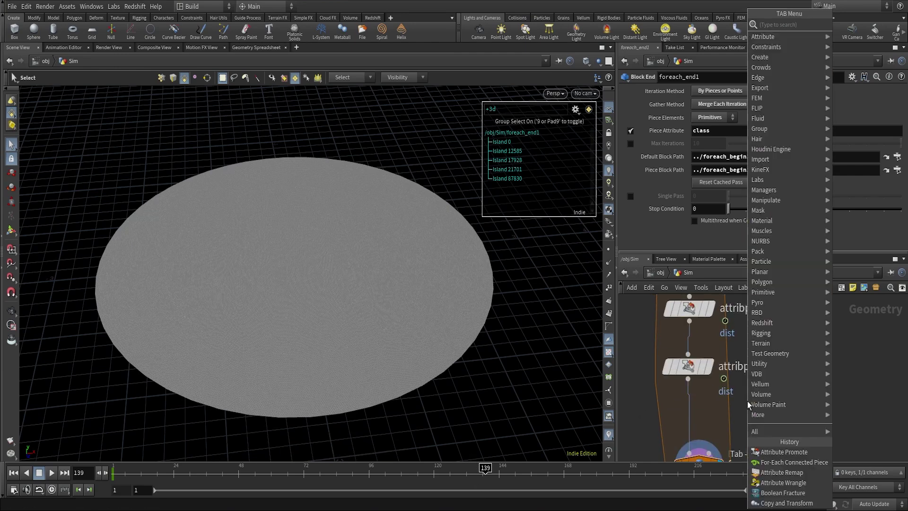
text(polyex)
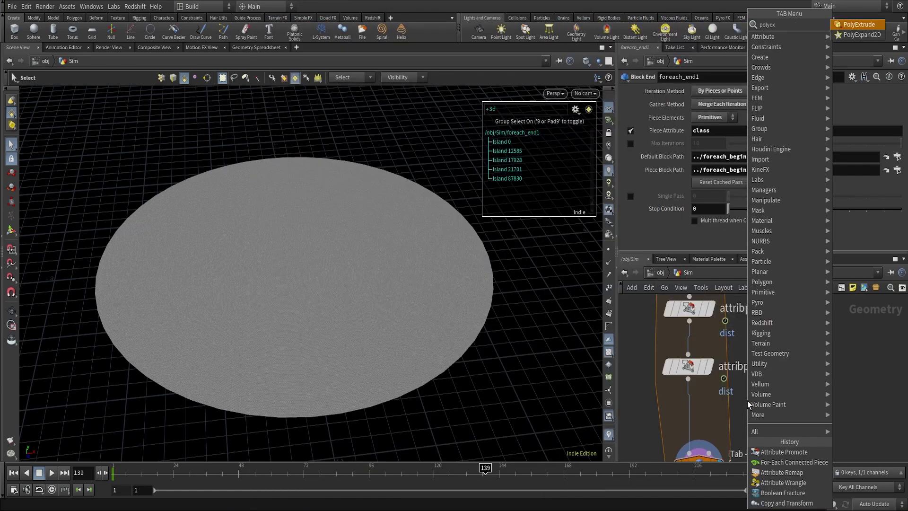
key(Return)
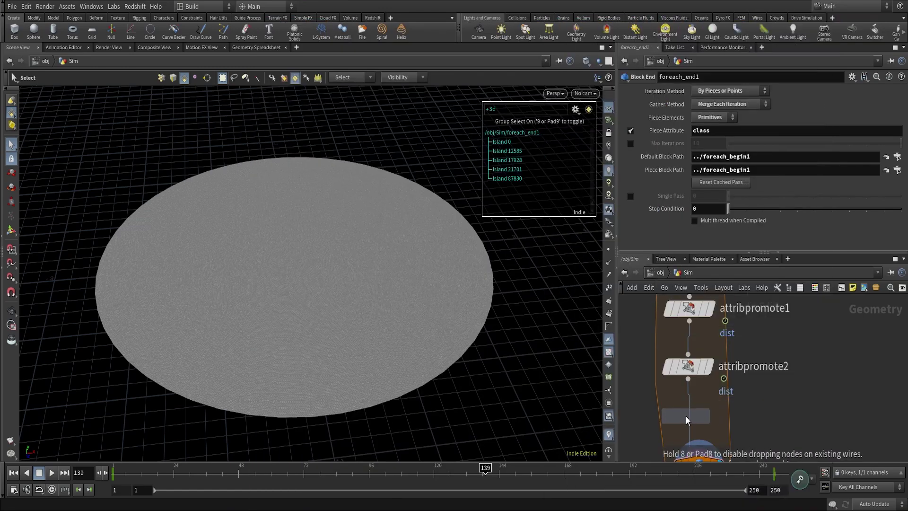
click(690, 422)
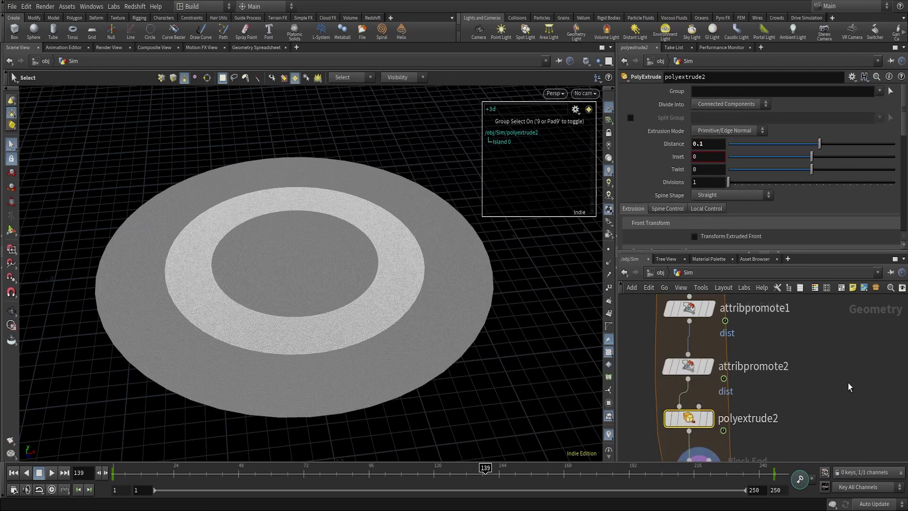
key(Escape)
drag(438, 320, 464, 296)
key(s)
scroll(717, 191, down, 3)
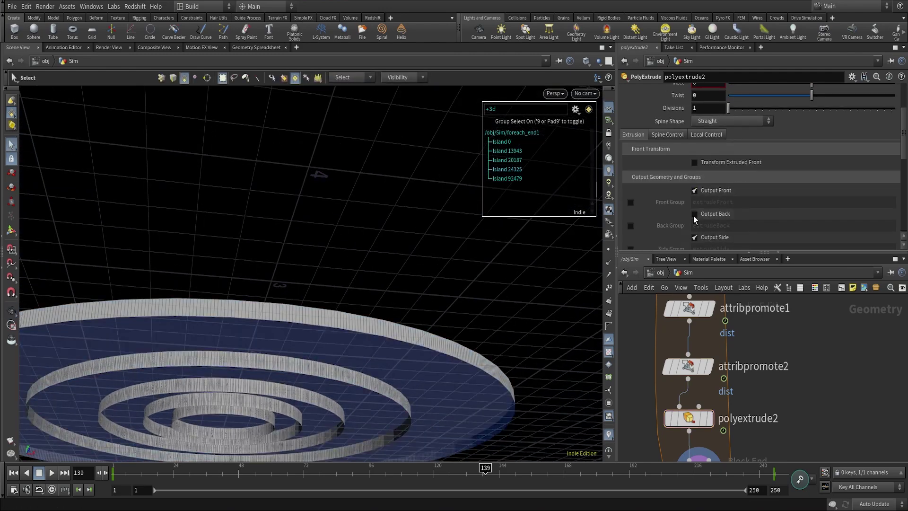
- Enable Output Back and the Front, Back and Side groups, and set Divisions to 2
alt+drag(405, 348, 350, 392)
scroll(730, 179, down, 2)
click(631, 141)
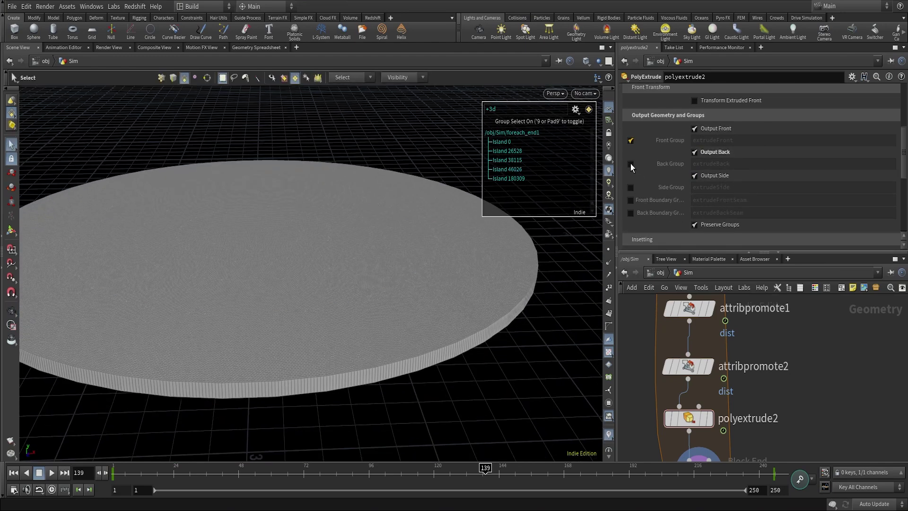
click(630, 164)
click(630, 187)
scroll(714, 217, up, 1)
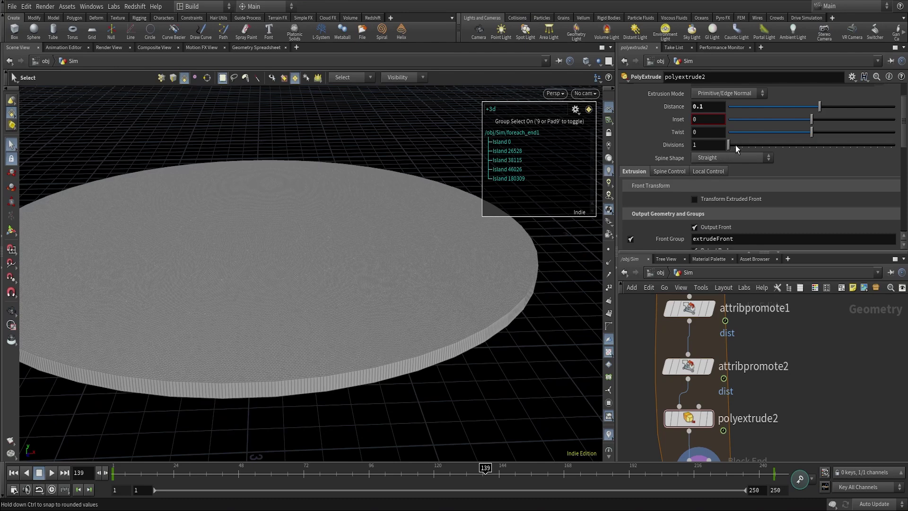
drag(738, 147, 732, 146)
scroll(331, 317, down, 5)
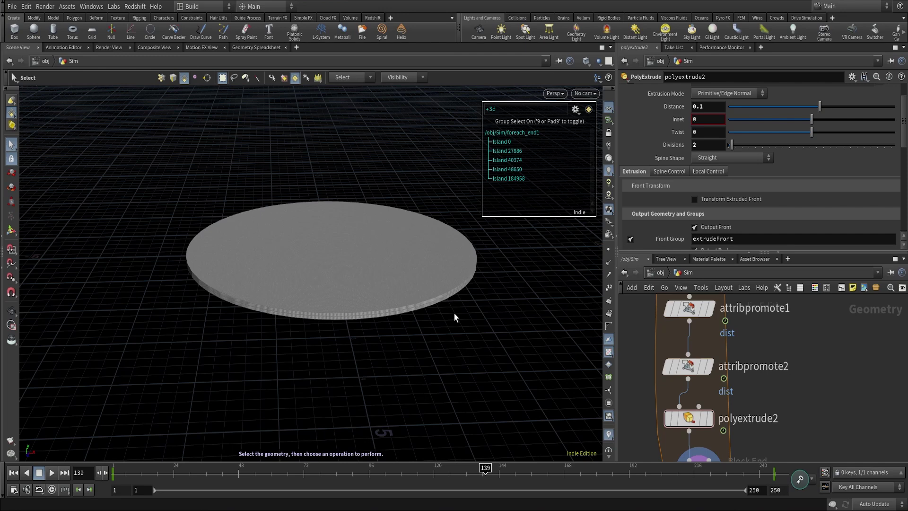
scroll(806, 402, down, 5)
middle_drag(824, 422, 751, 351)
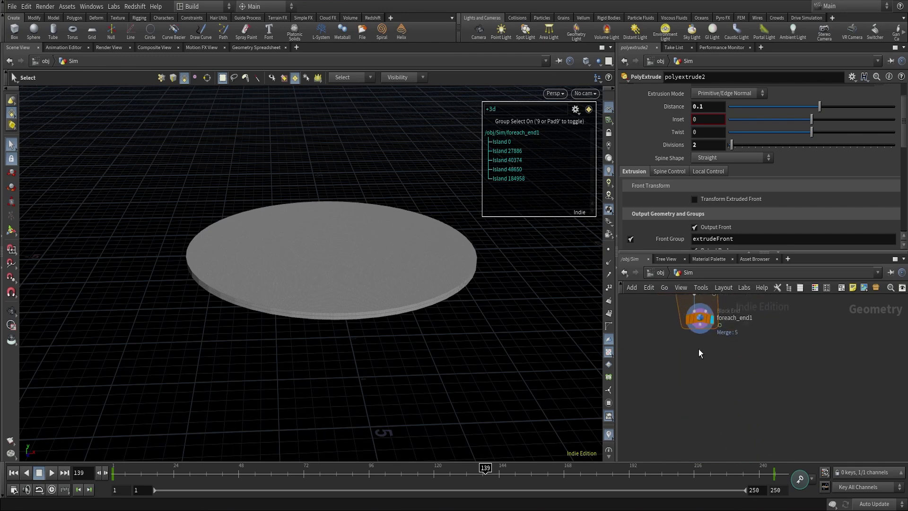
- Add an Attribute Promote below the loop promoting the class attribute from Primitive
drag(719, 325, 723, 375)
text(ap)
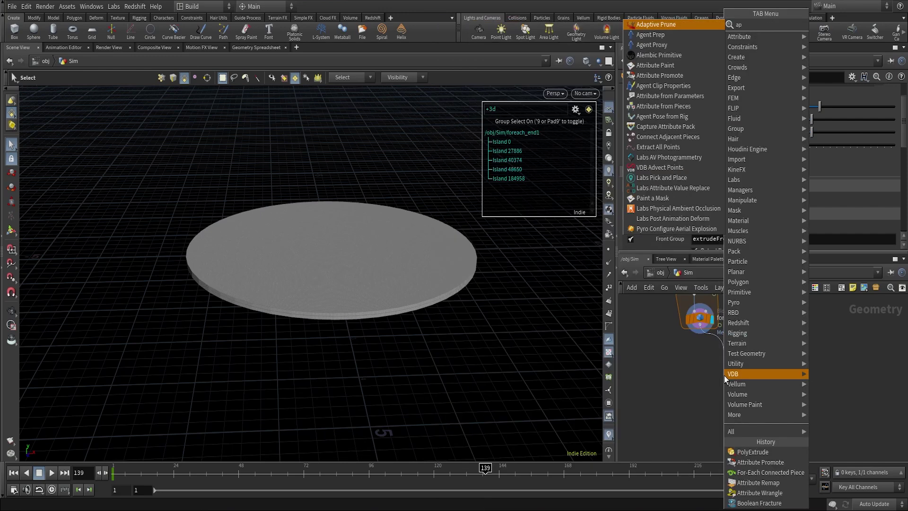
text(rom)
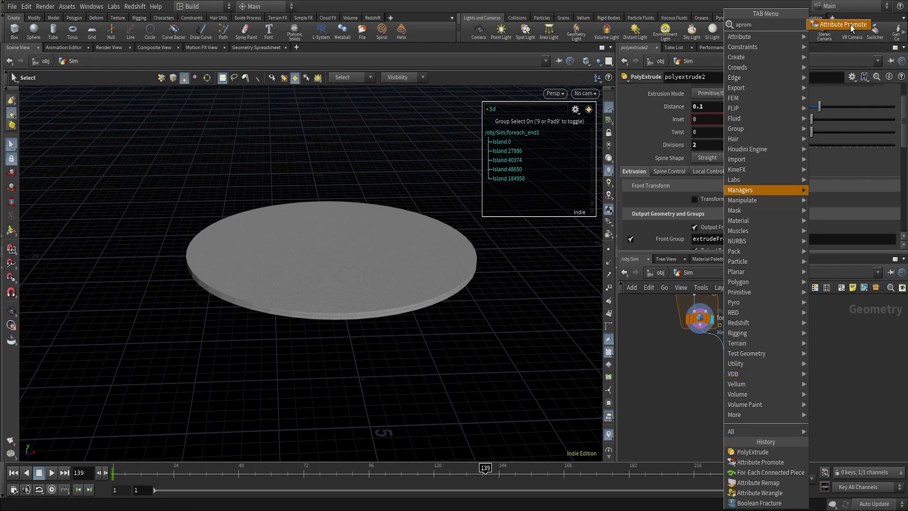
click(850, 24)
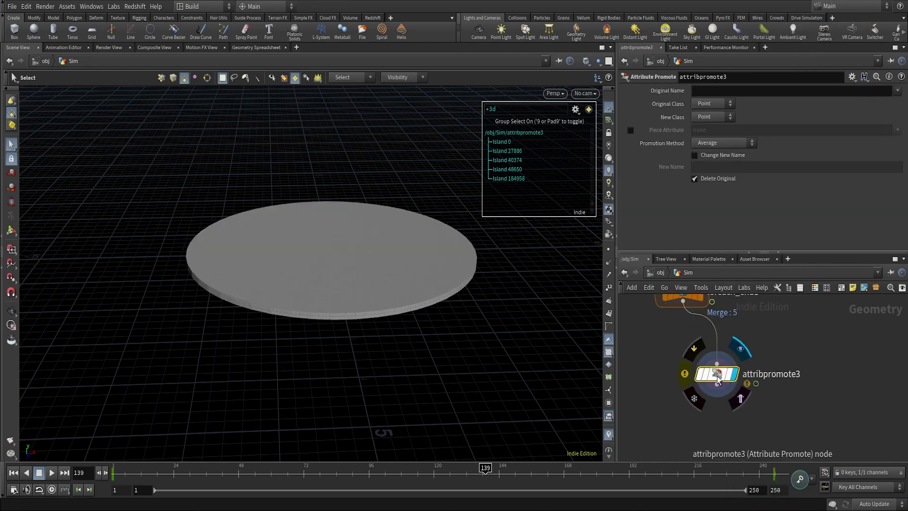
click(713, 104)
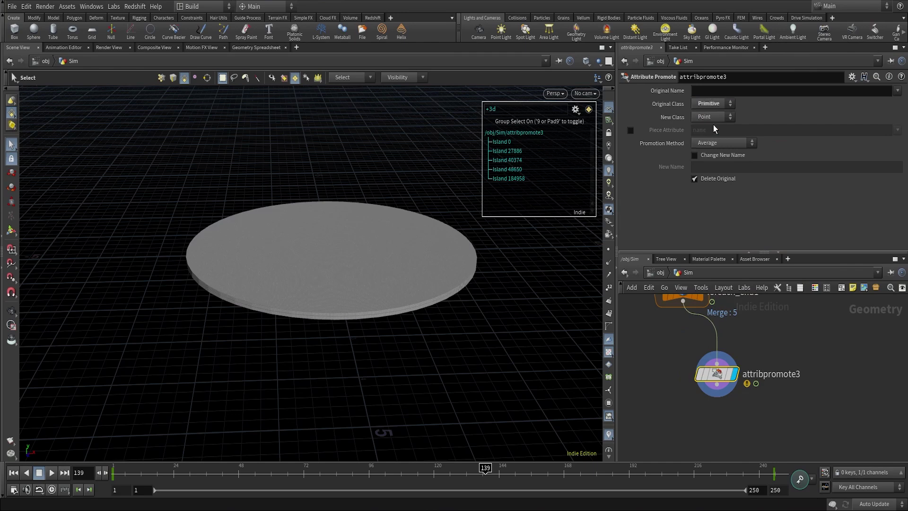
click(897, 91)
click(894, 110)
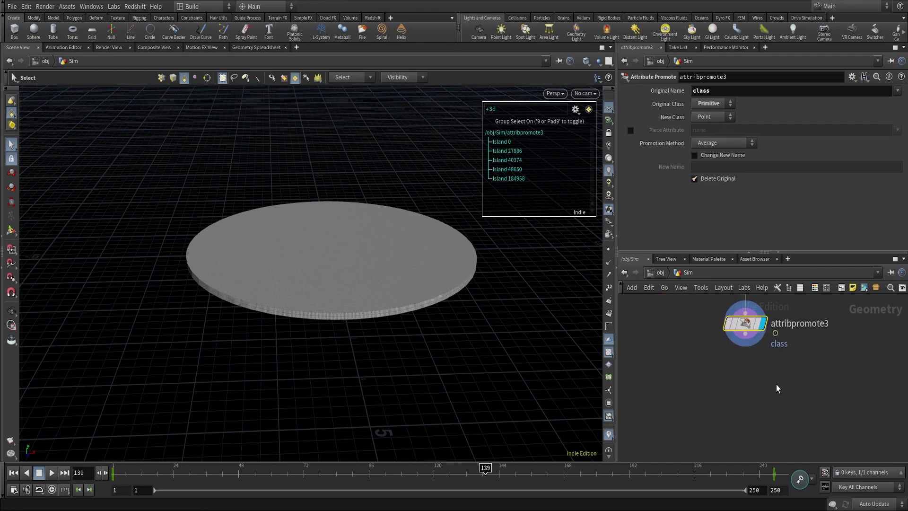
- Begin adding a group node below attribpromote3 with a 'group' node search
click(748, 341)
key(Tab)
text(group)
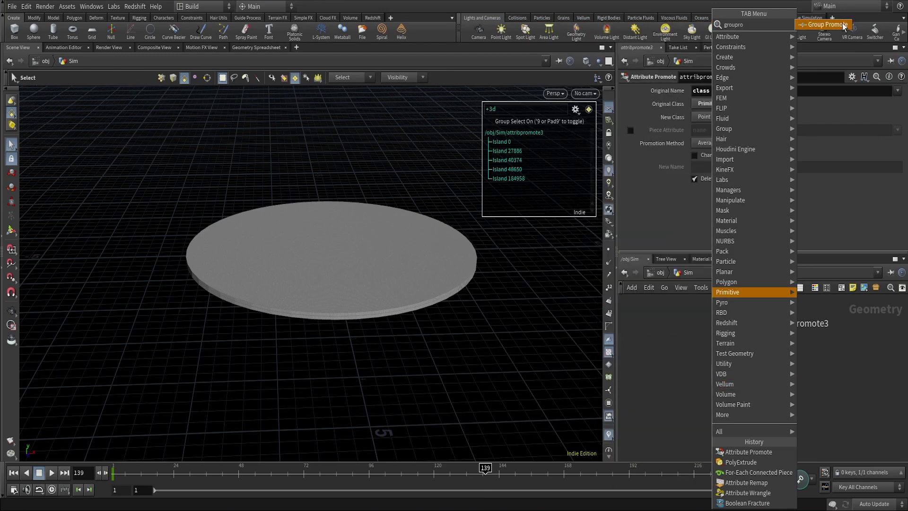
- Add a Group Promote node as the display node and check attribpromote3's groups
click(844, 26)
scroll(746, 386, up, 2)
click(724, 384)
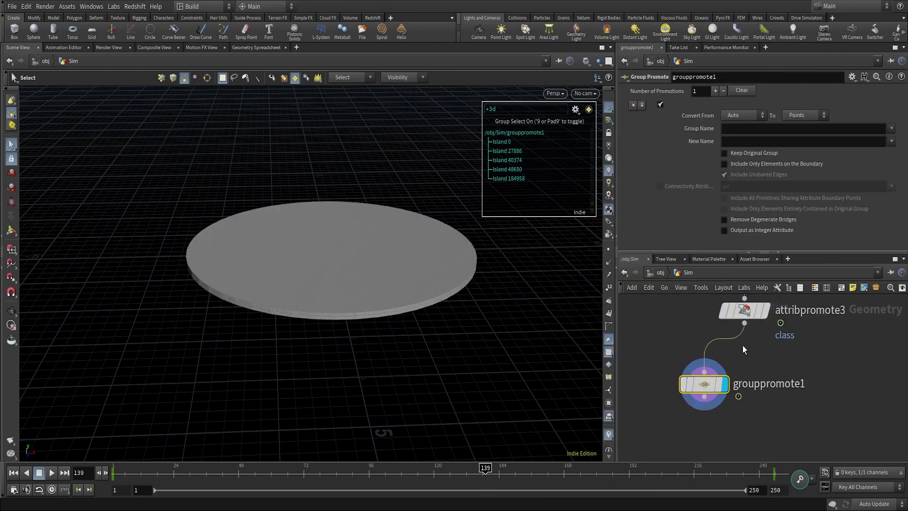
middle_click(740, 315)
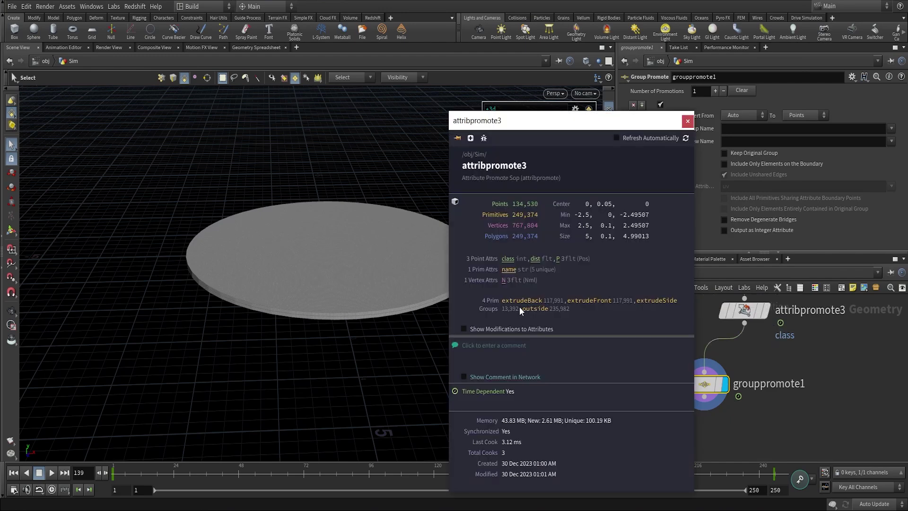
click(688, 121)
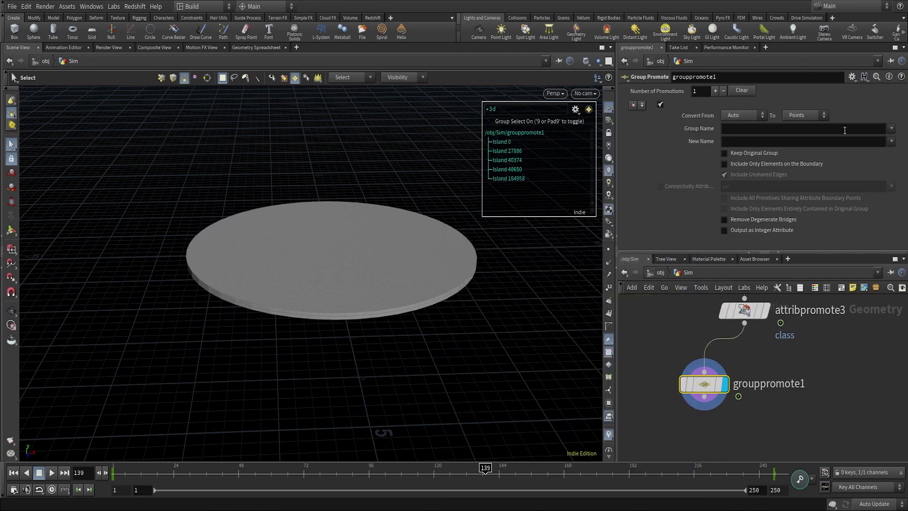
- Promote the extrudeBack, extrudeFront and extrudeSide groups to points
click(890, 128)
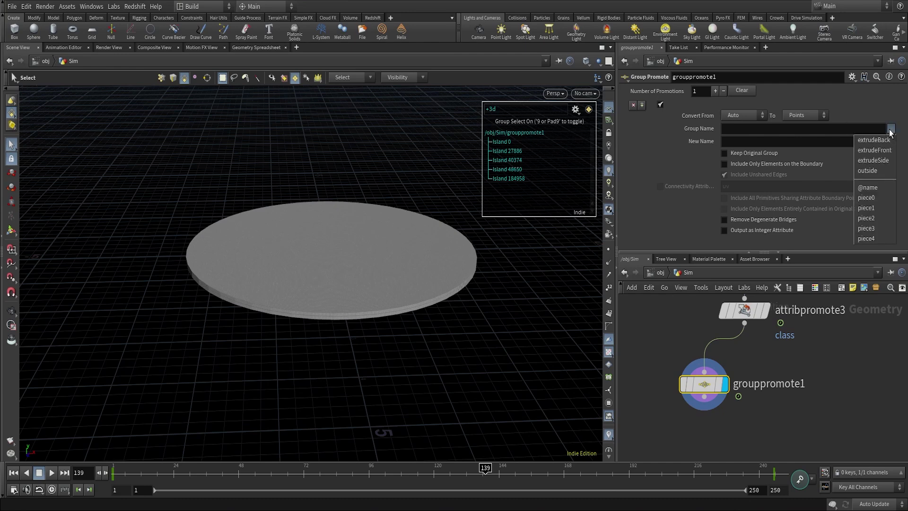
click(874, 140)
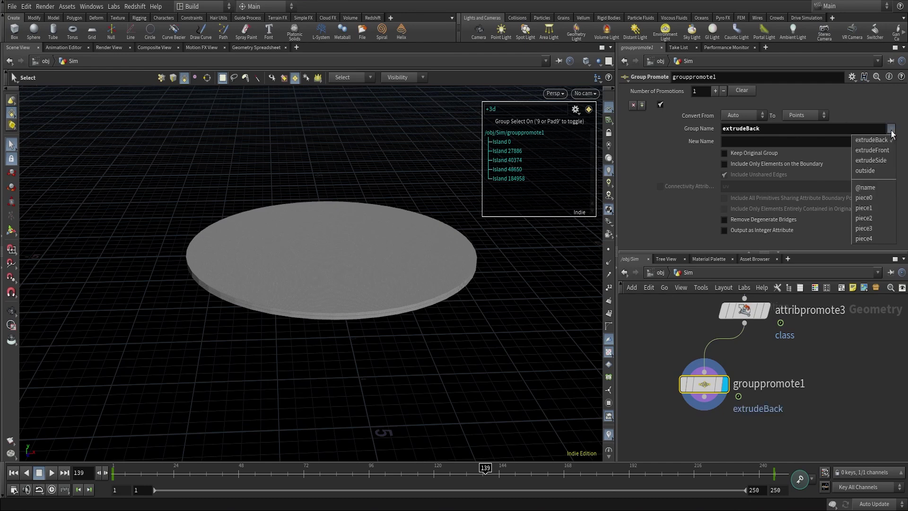
click(872, 150)
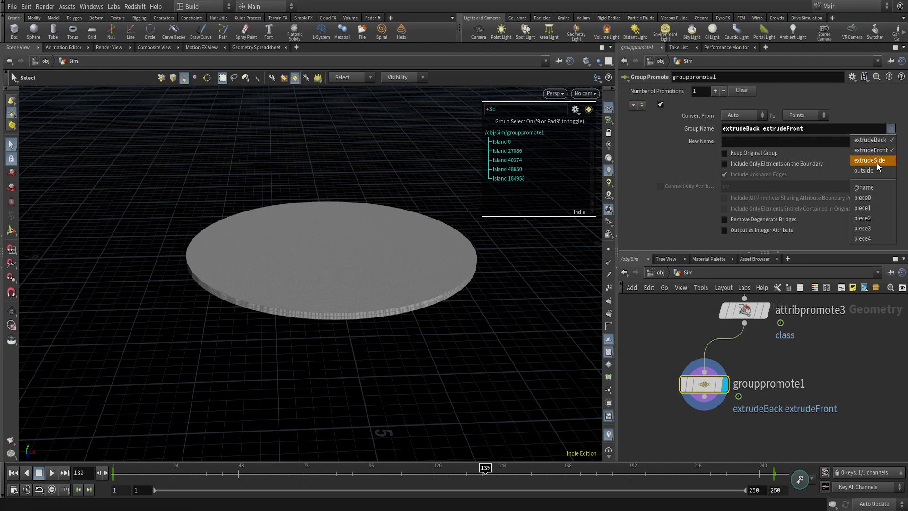
click(877, 163)
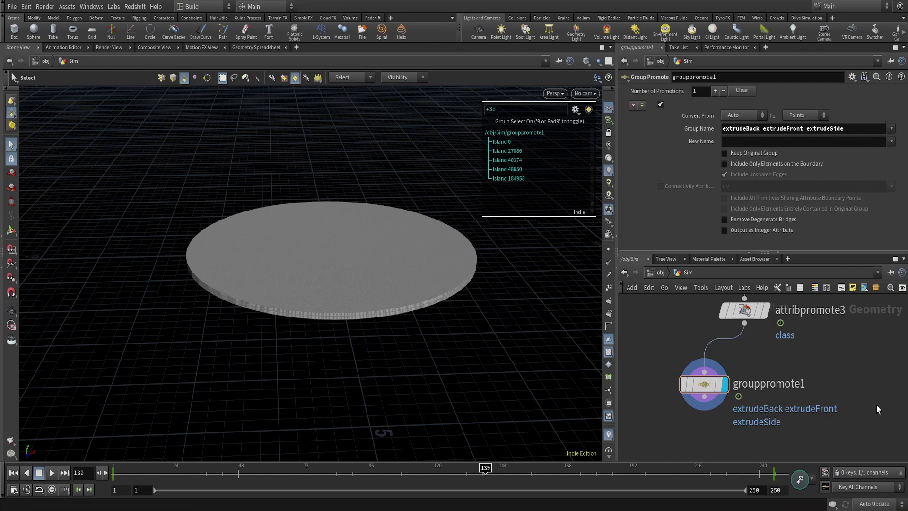
scroll(875, 406, down, 3)
middle_drag(853, 420, 792, 353)
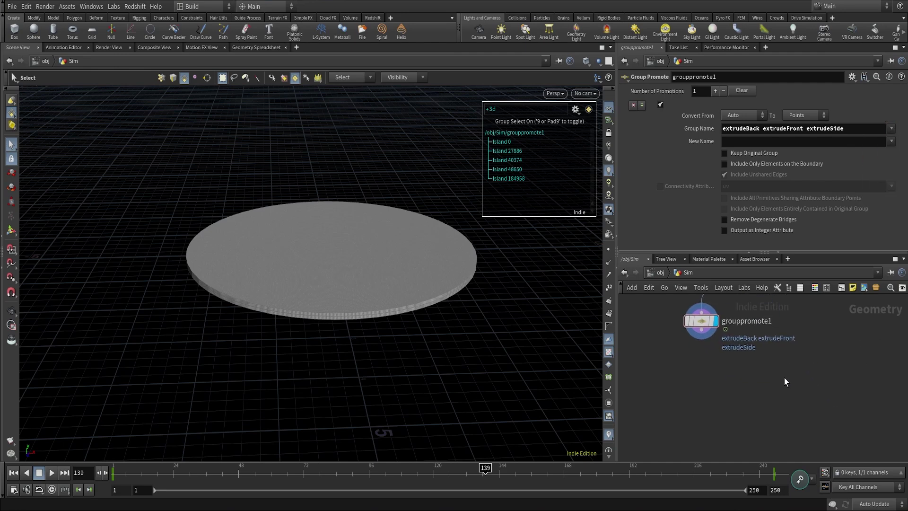
scroll(718, 325, up, 3)
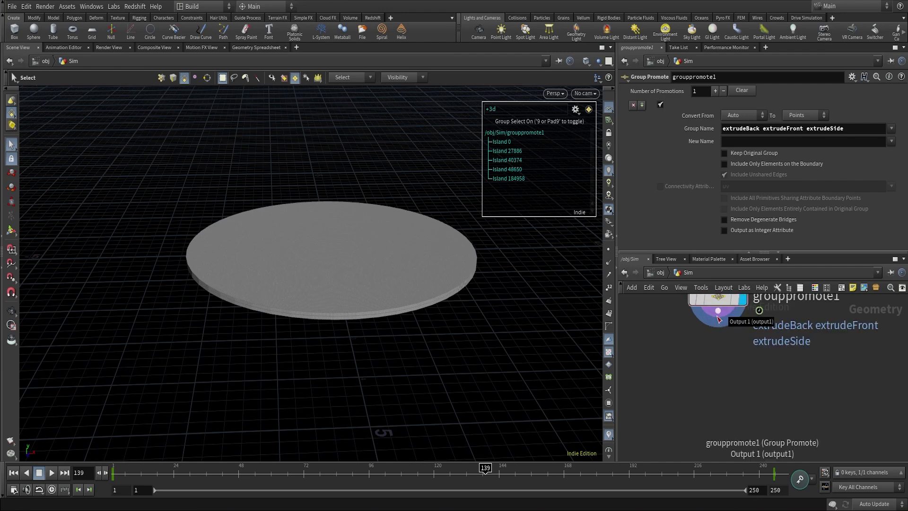
drag(717, 318, 694, 375)
- Add Vellum Cloth, Vellum Pressure and Vellum Solver nodes below grouppromote1
text(ve)
key(BackSpace)
key(BackSpace)
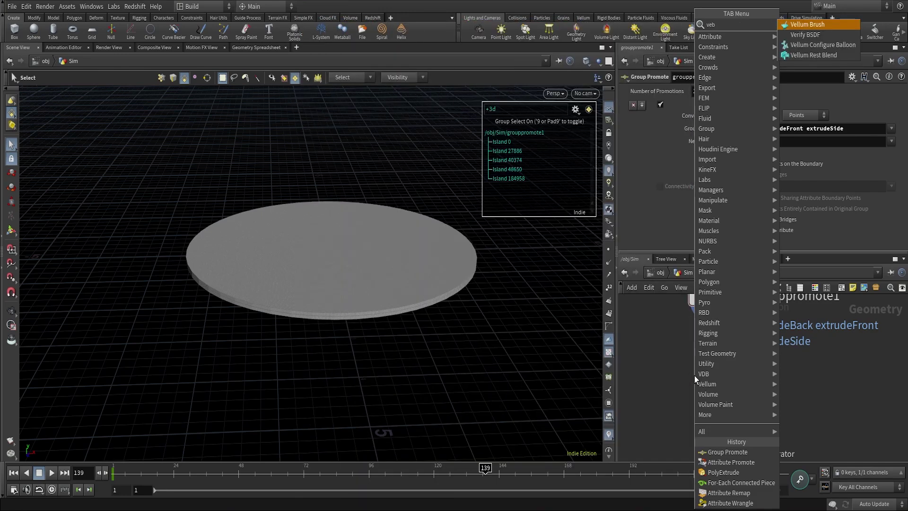
key(Escape)
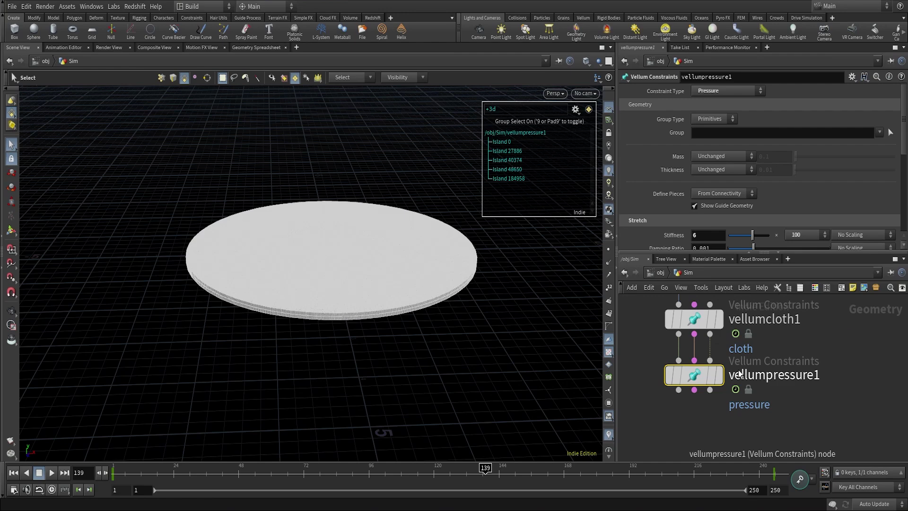
click(719, 403)
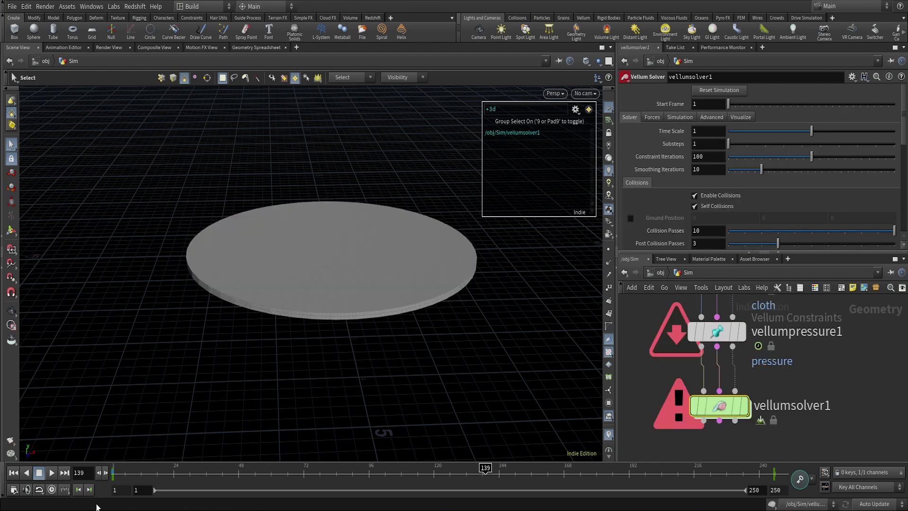
- Rewind the simulation timeline to frame 1
click(14, 473)
scroll(715, 412, up, 2)
mouse_move(715, 411)
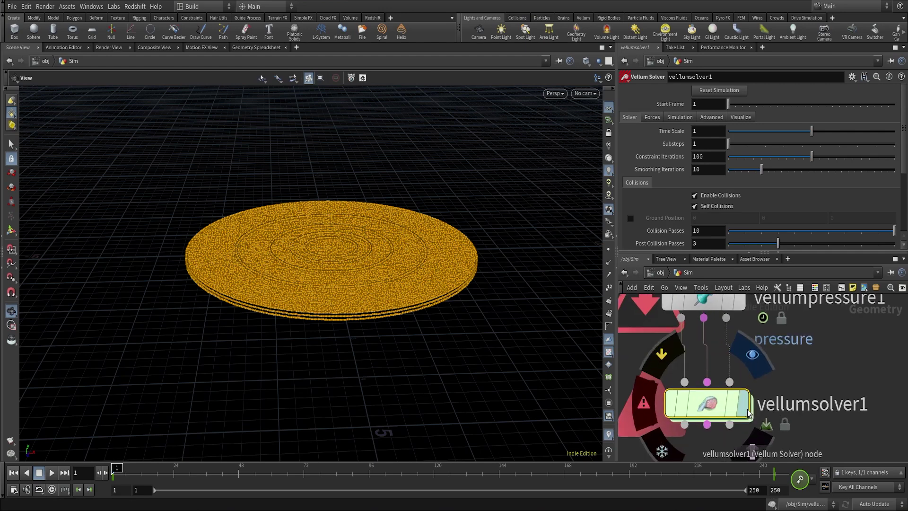
scroll(838, 384, down, 3)
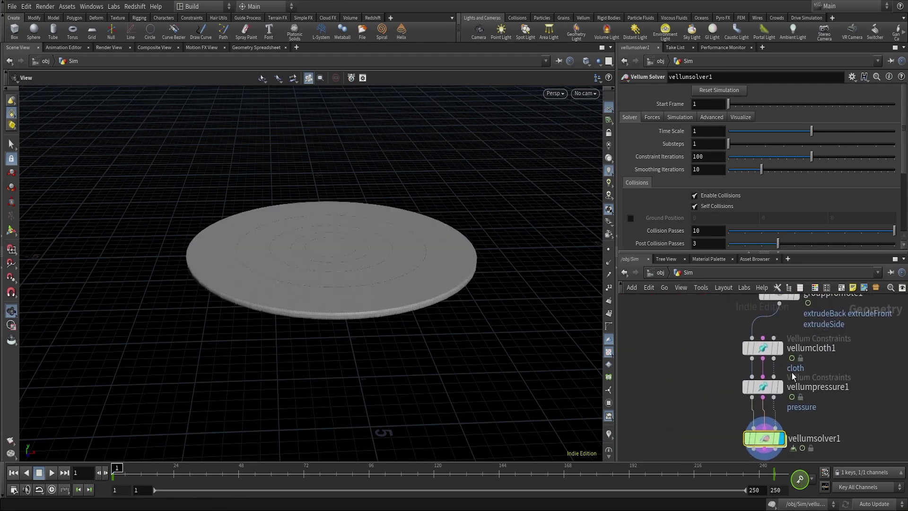
scroll(789, 377, up, 1)
- On vellumcloth1, set stretch stiffness multiplier to 1e+7 and Rest Length Scale to 1.5
click(766, 346)
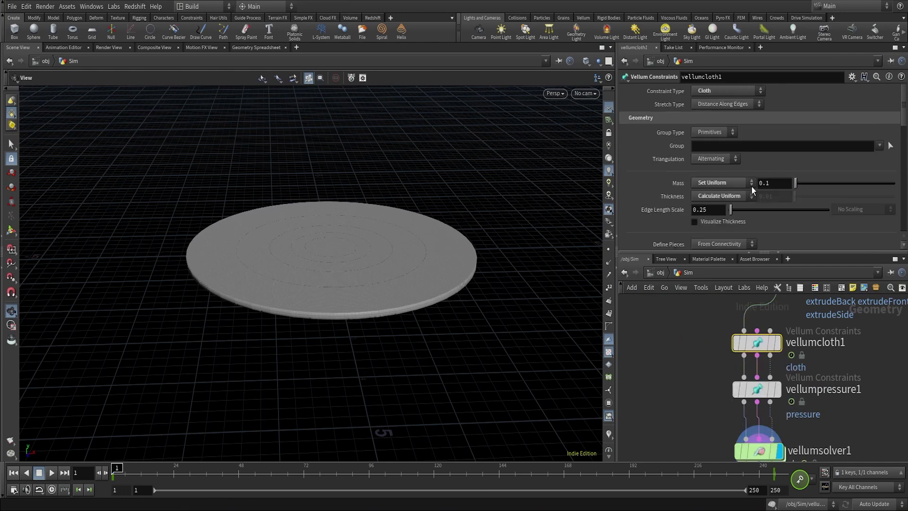
scroll(752, 186, down, 4)
scroll(738, 165, up, 4)
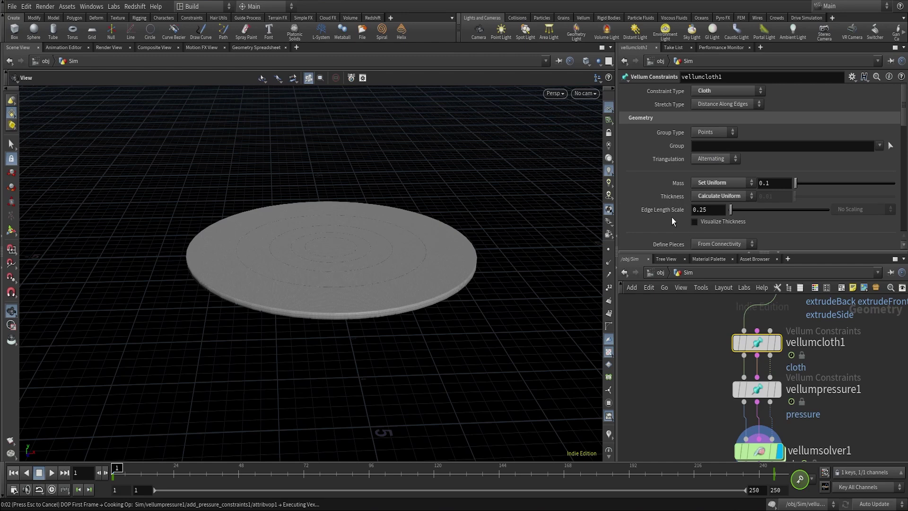
scroll(830, 225, down, 10)
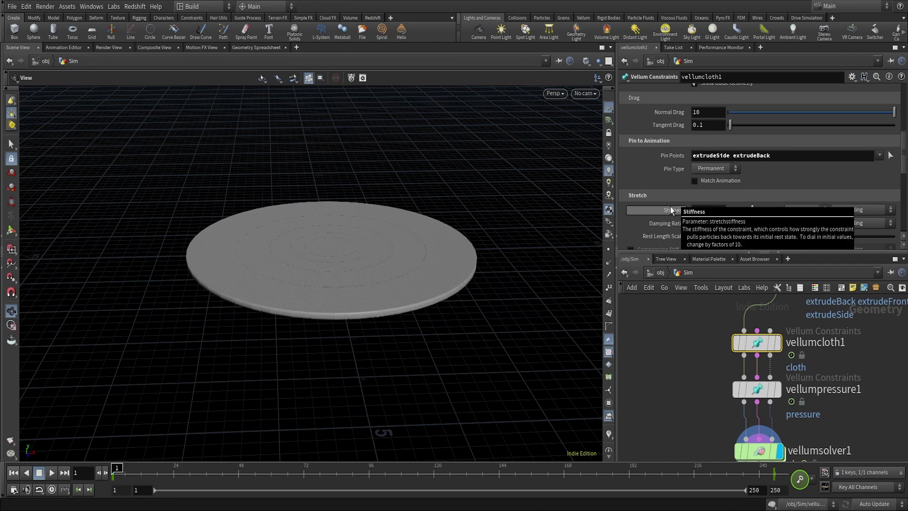
click(799, 210)
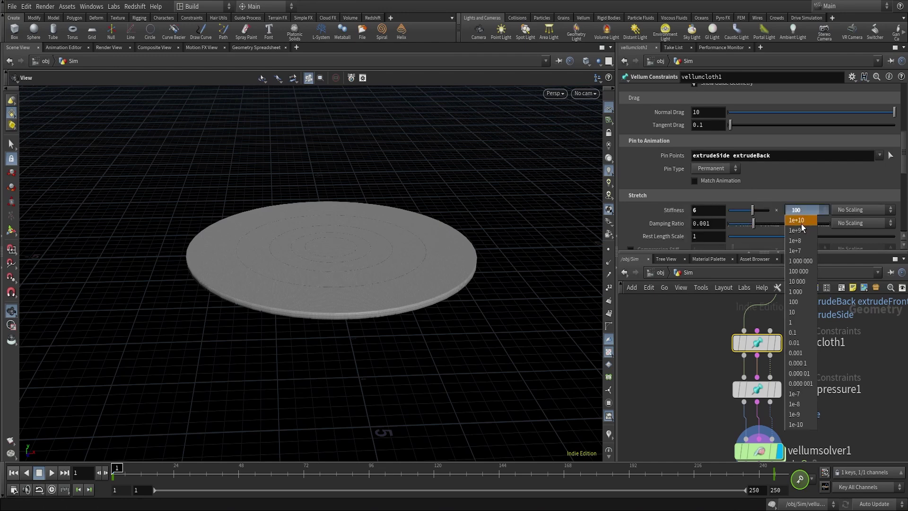
click(799, 251)
click(705, 235)
text(.5)
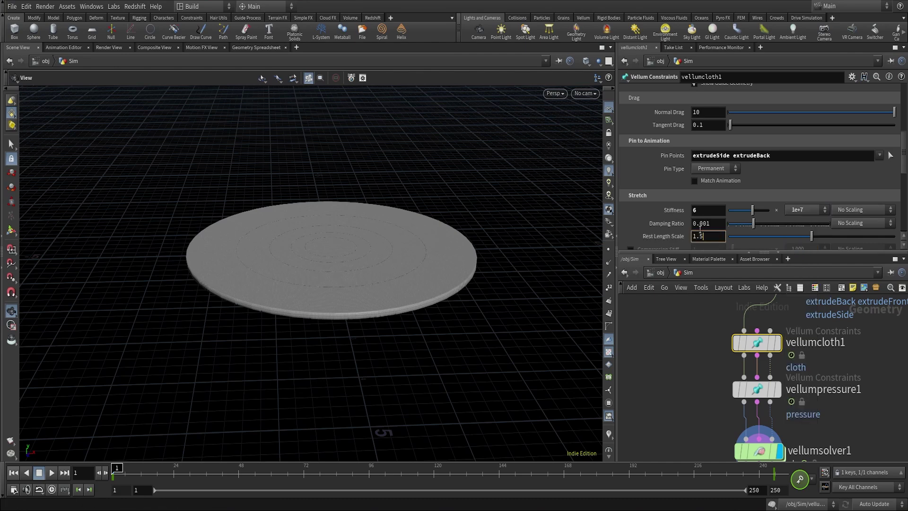
key(Return)
scroll(713, 209, down, 1)
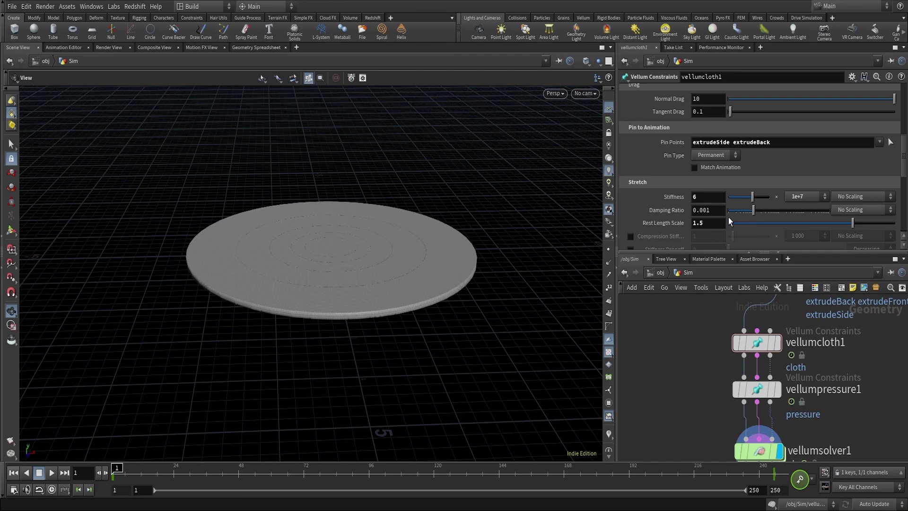
scroll(794, 222, down, 2)
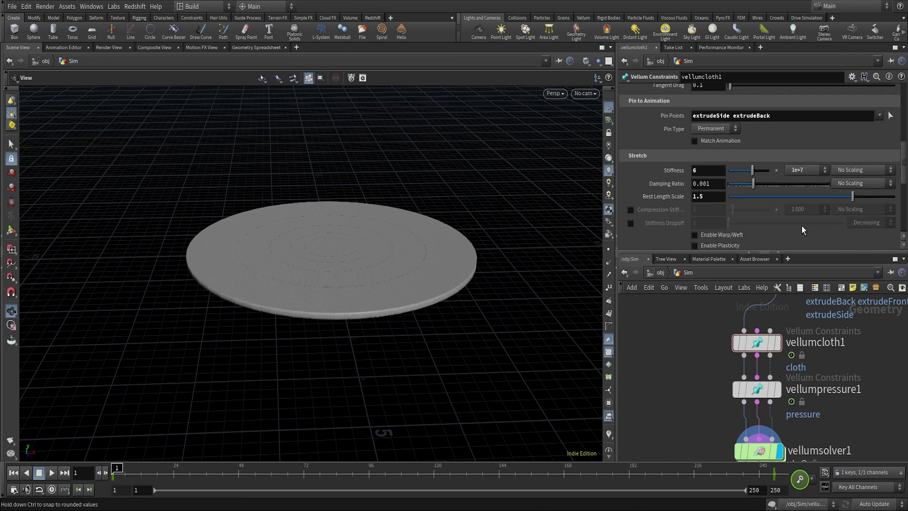
- Select vellumpressure1 and review its constraint group type options
click(758, 392)
scroll(756, 195, up, 4)
click(714, 118)
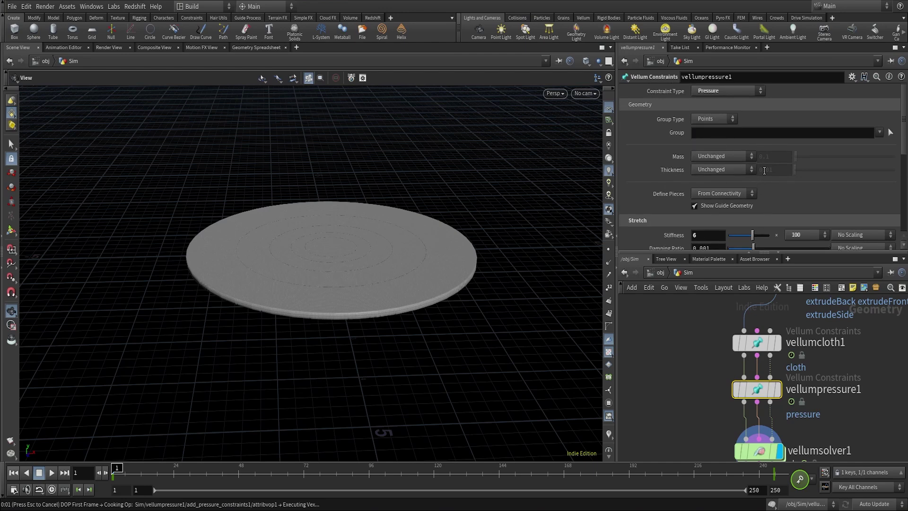
scroll(758, 201, down, 5)
scroll(789, 171, down, 2)
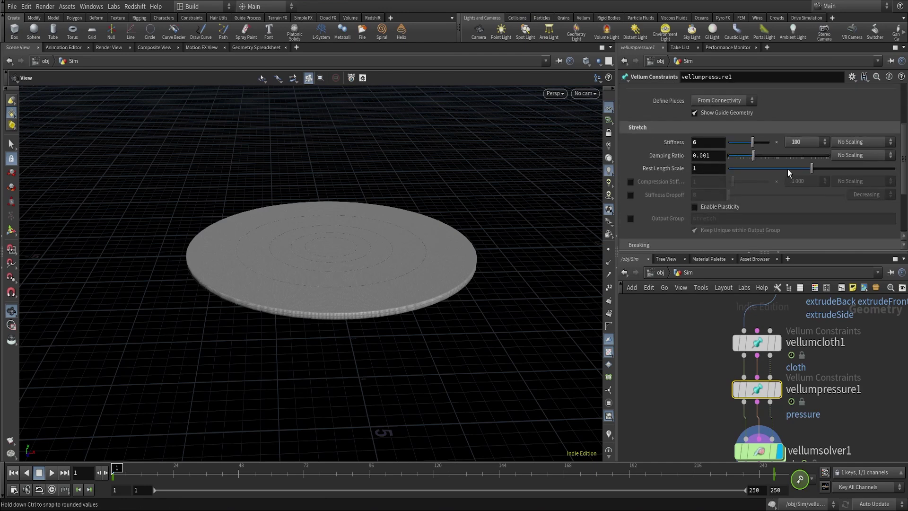
- Set vellumpressure1's stretch stiffness multiplier to 1e+10 and Rest Length Scale to 5
click(811, 143)
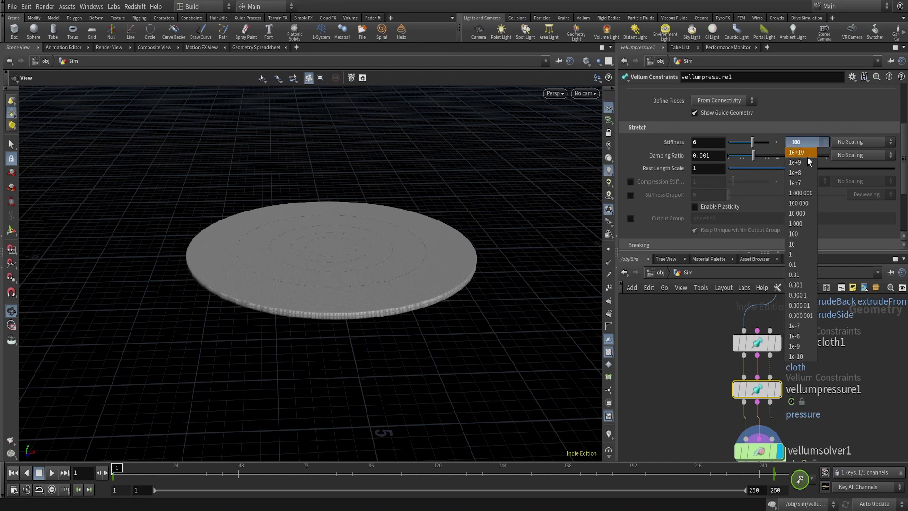
click(807, 157)
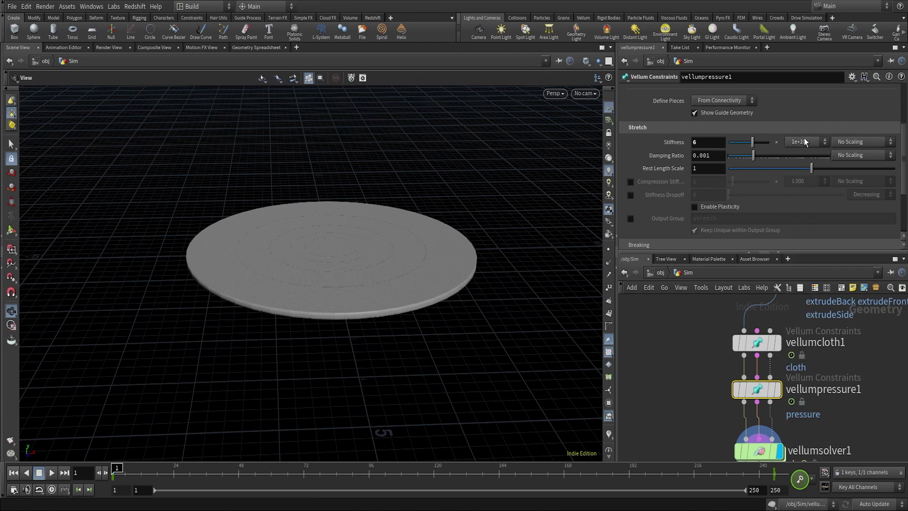
click(706, 169)
text(5)
key(Return)
scroll(742, 180, down, 3)
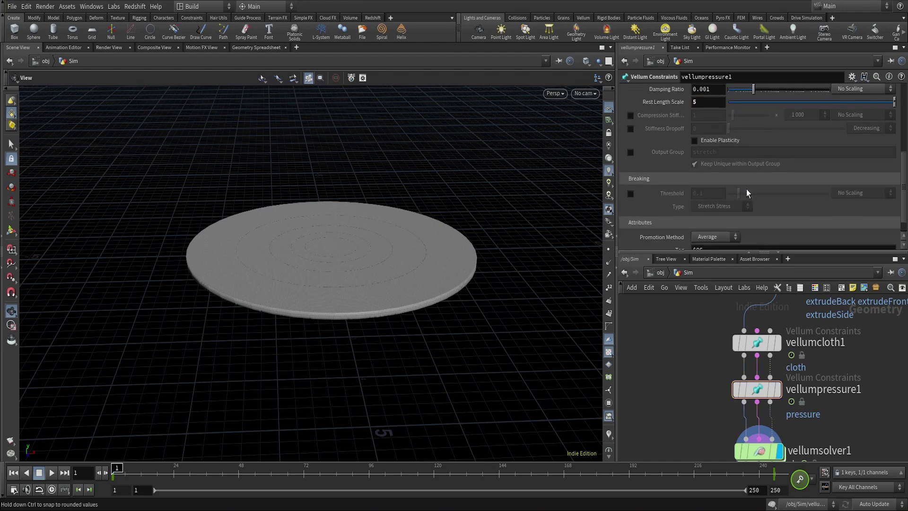
scroll(743, 189, down, 1)
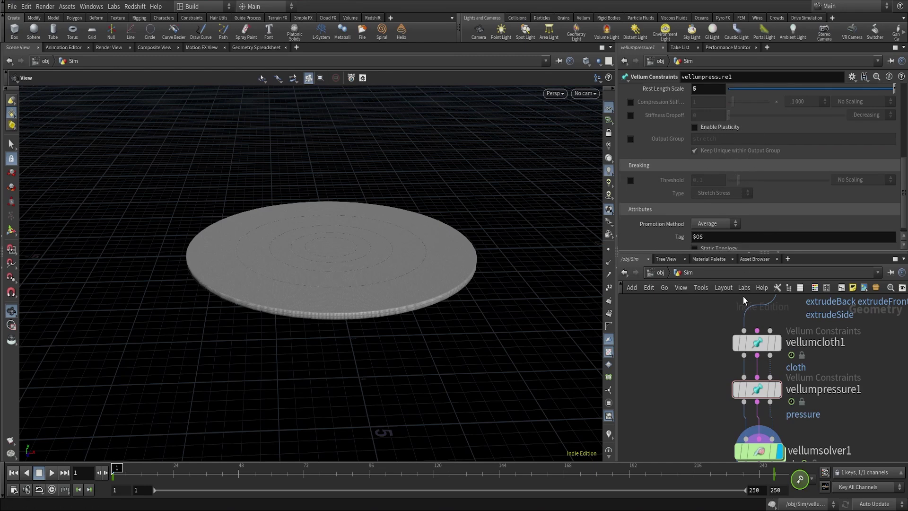
scroll(699, 376, down, 2)
scroll(771, 398, up, 2)
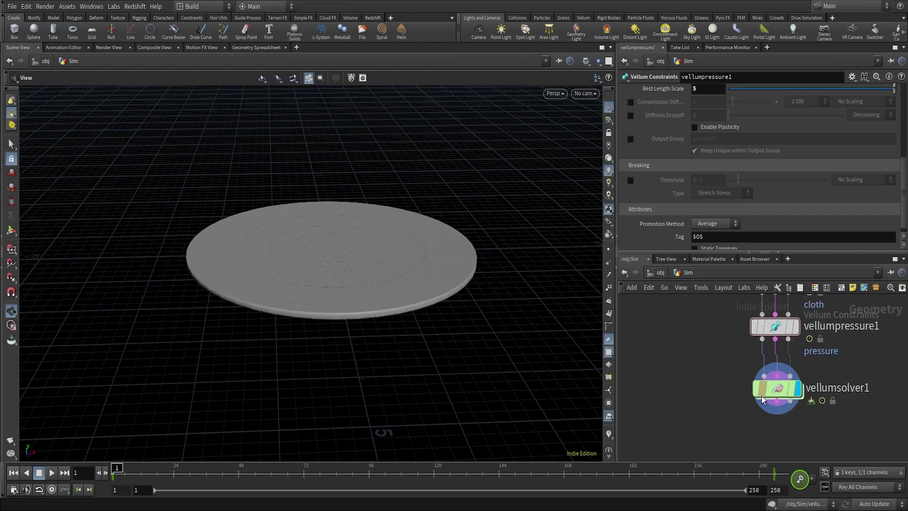
- Select vellumsolver1 and set the scene end frame to 150
drag(771, 398, 760, 407)
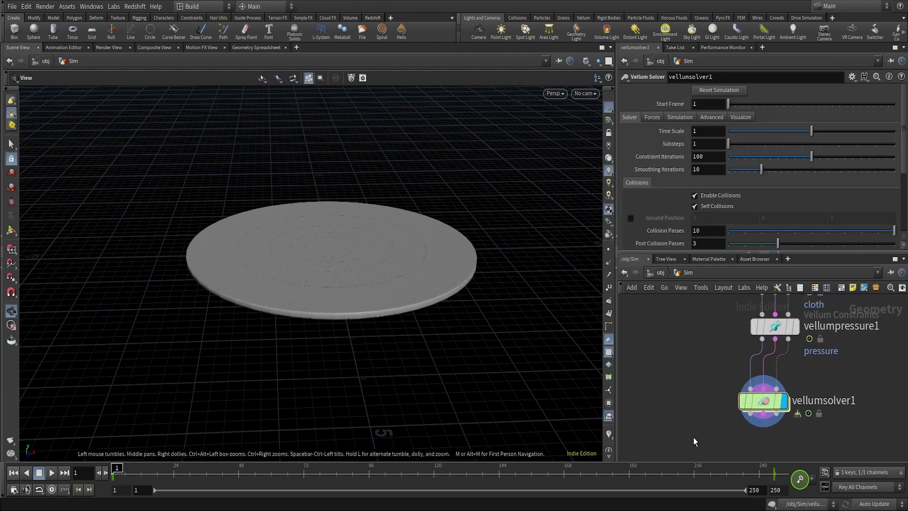
click(775, 490)
text(150)
key(Return)
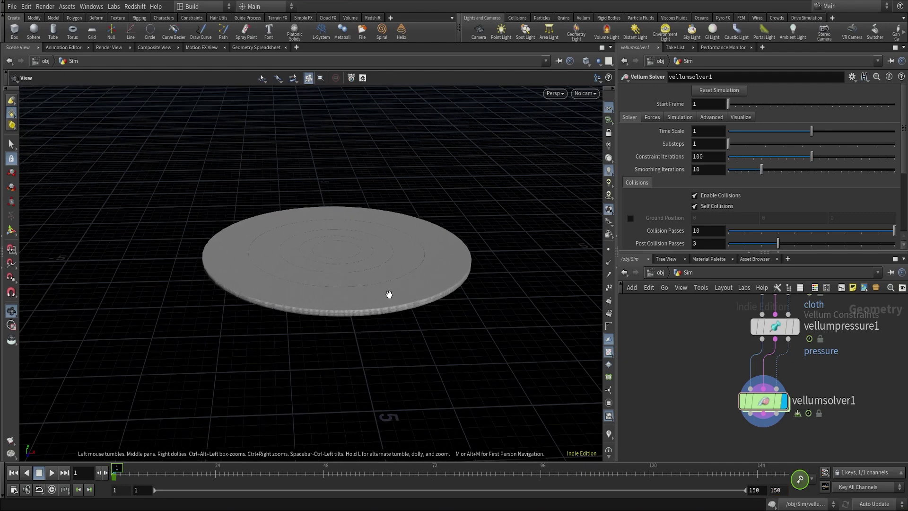
- Frame the disc in the viewport and bring up the Render Flipbook options
middle_drag(387, 296, 400, 329)
scroll(399, 329, up, 4)
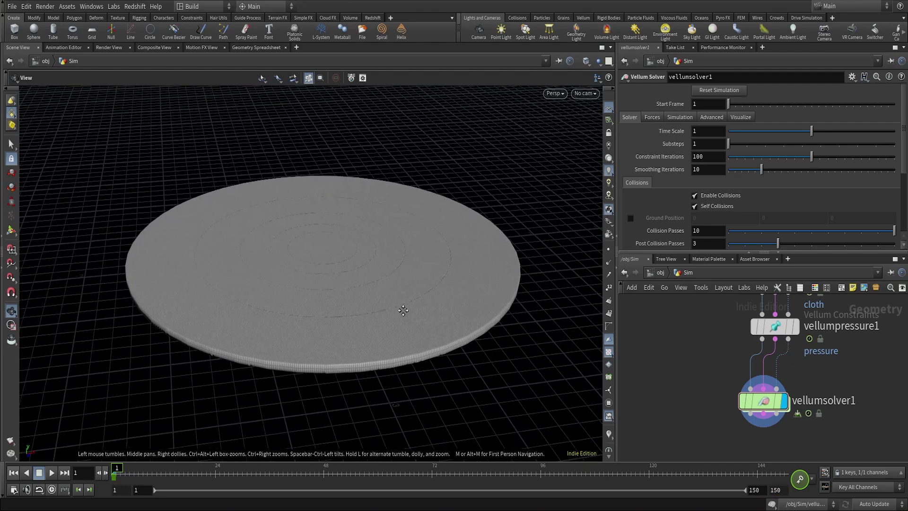
click(13, 446)
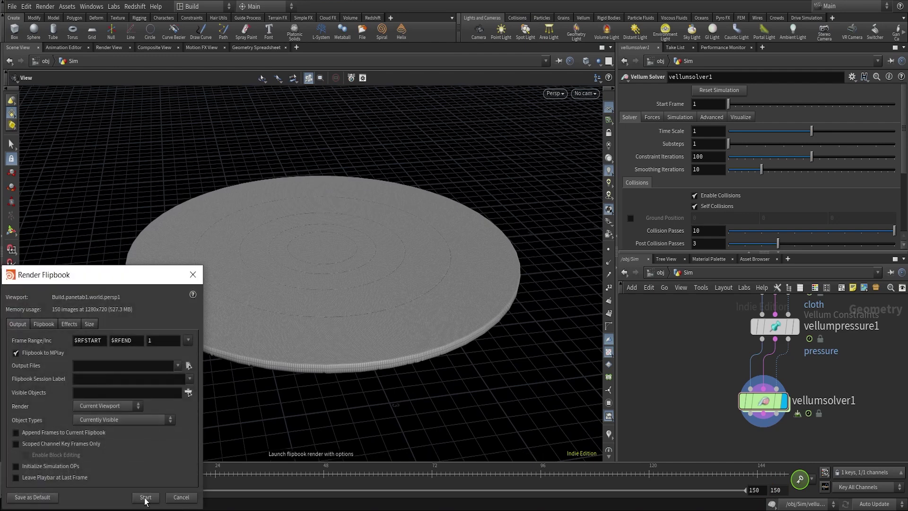
- Render the flipbook, scrub through the inflating cushion frames in MPlay, then close it
click(145, 499)
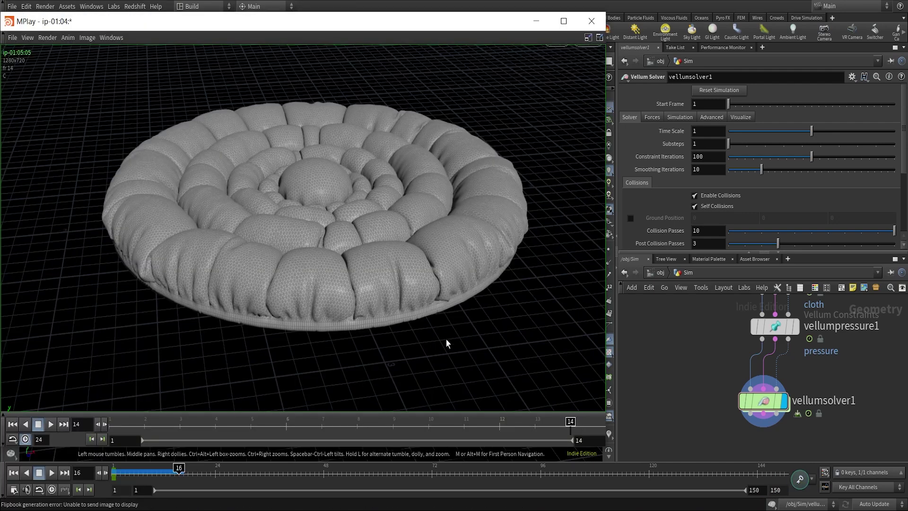
drag(218, 418, 431, 423)
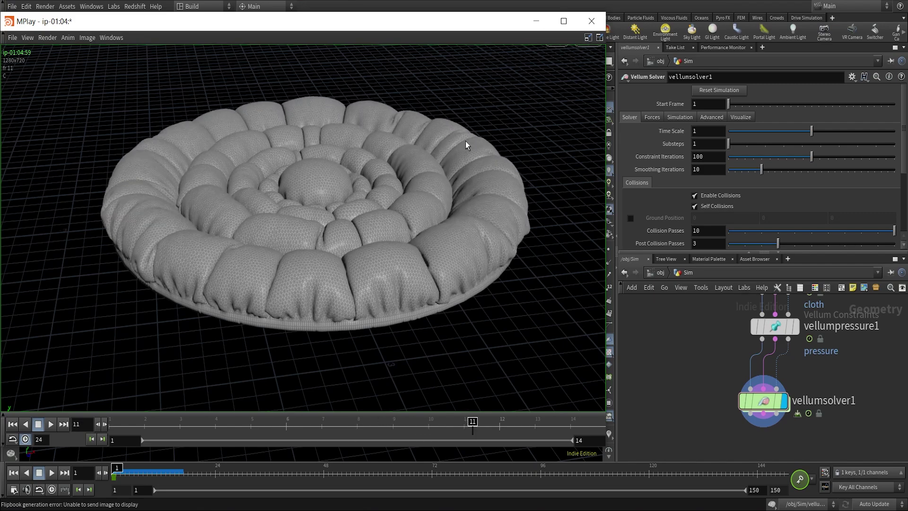
click(591, 21)
- Display attribpromote3's output, change the viewport lighting, and scrub the timeline past frame 79
scroll(807, 372, down, 5)
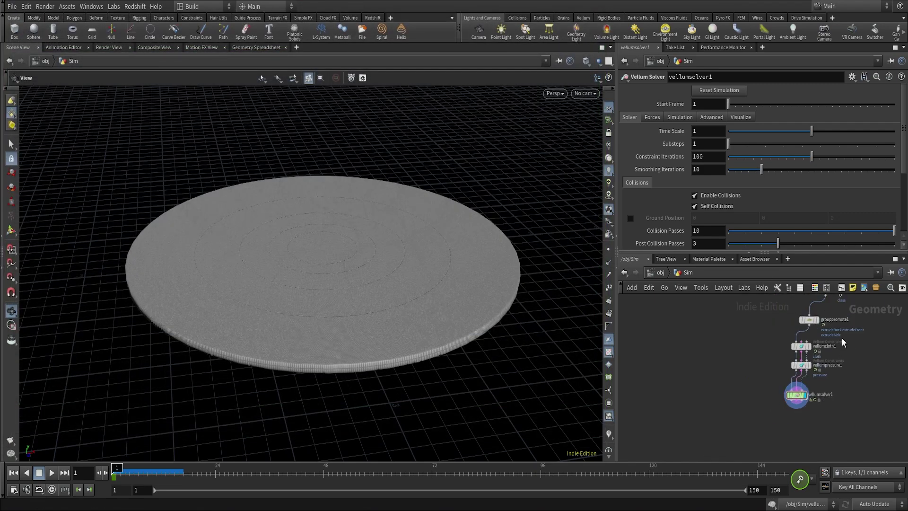
scroll(807, 372, up, 3)
click(776, 377)
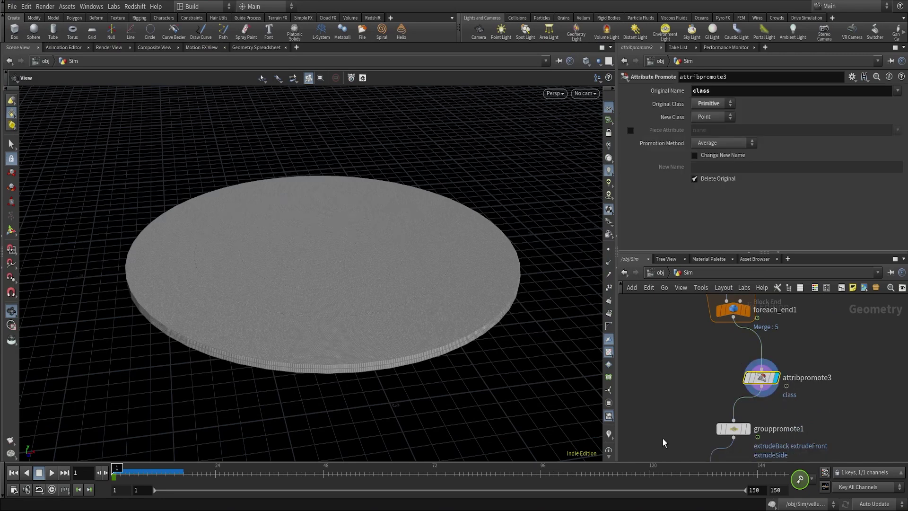
click(608, 434)
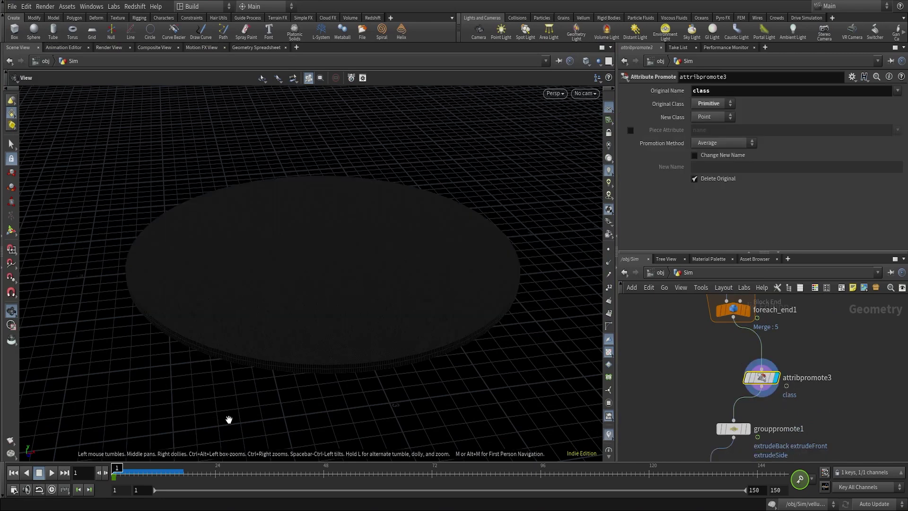
drag(168, 468, 526, 476)
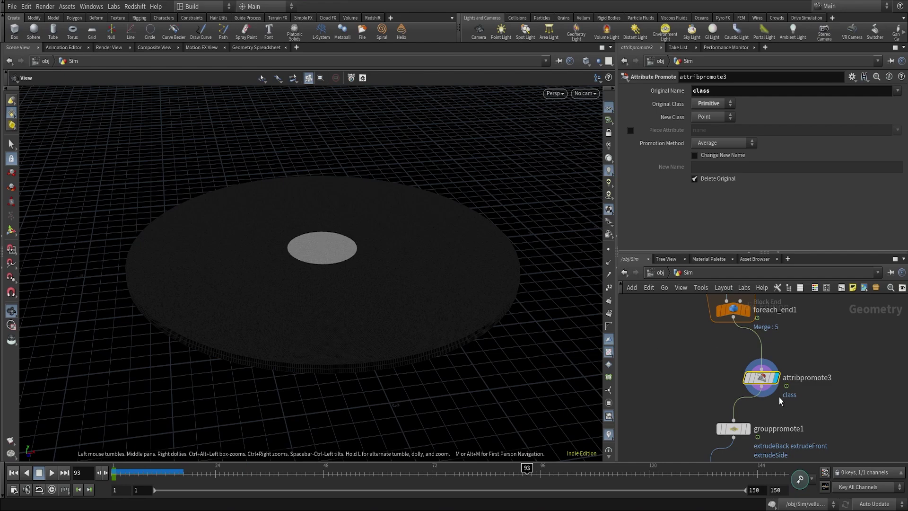
drag(652, 472, 707, 468)
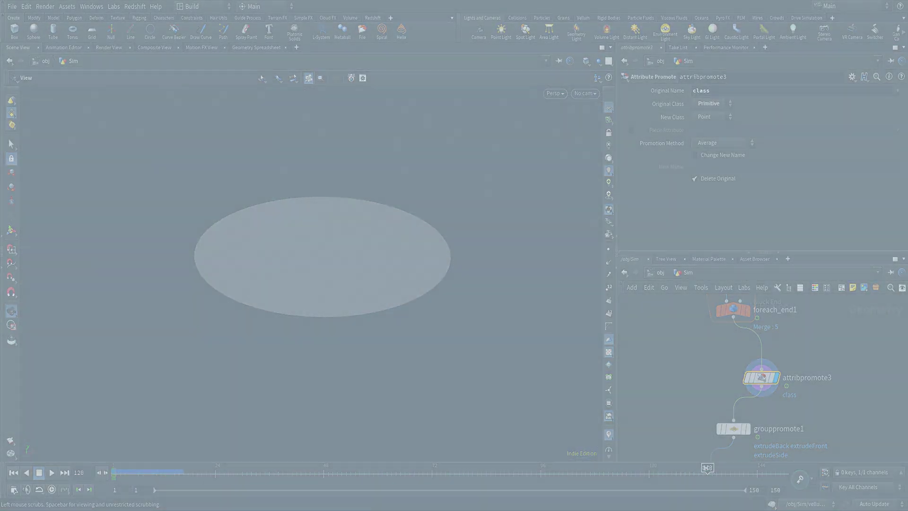